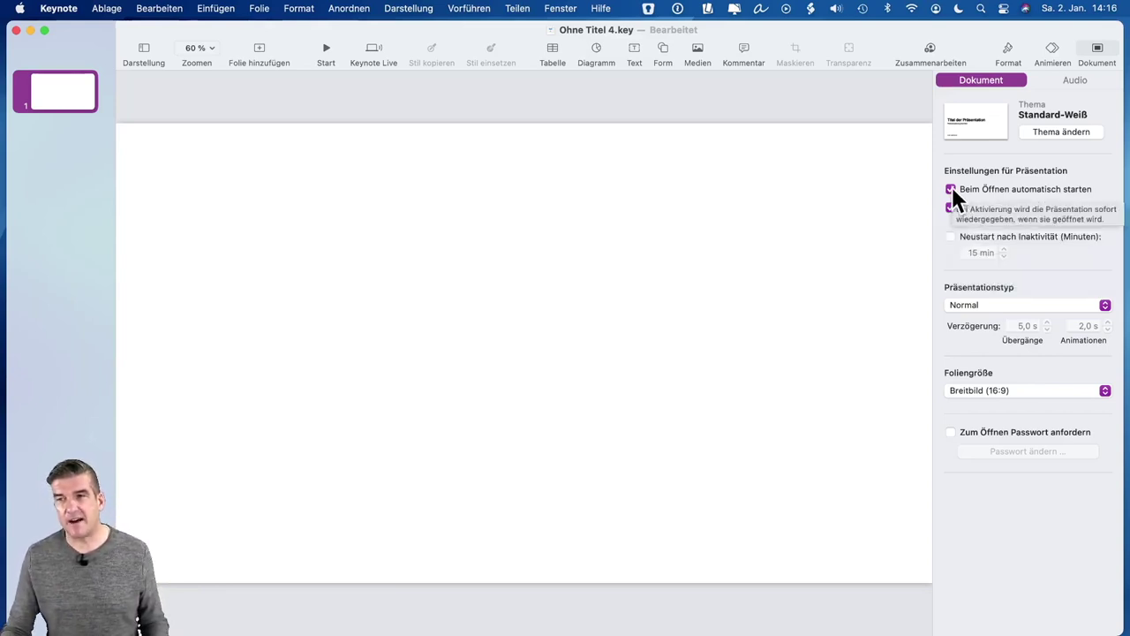
Step: Turn off automatic start on open; try Standard (4:3) slide size, then return to Breitbild (16:9)
click(951, 188)
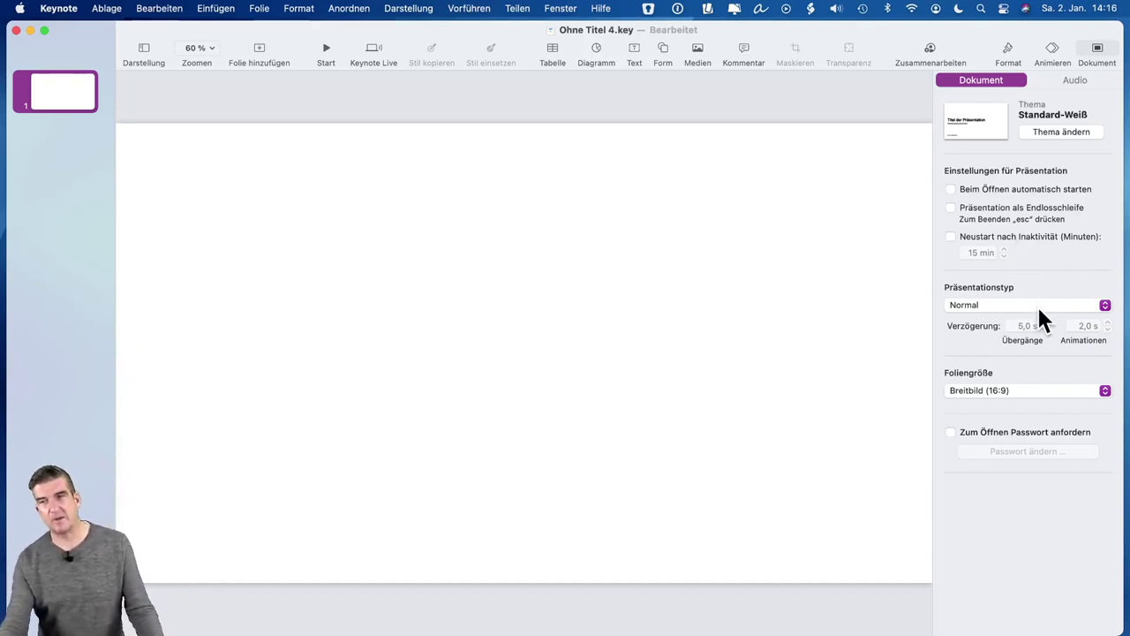
click(977, 393)
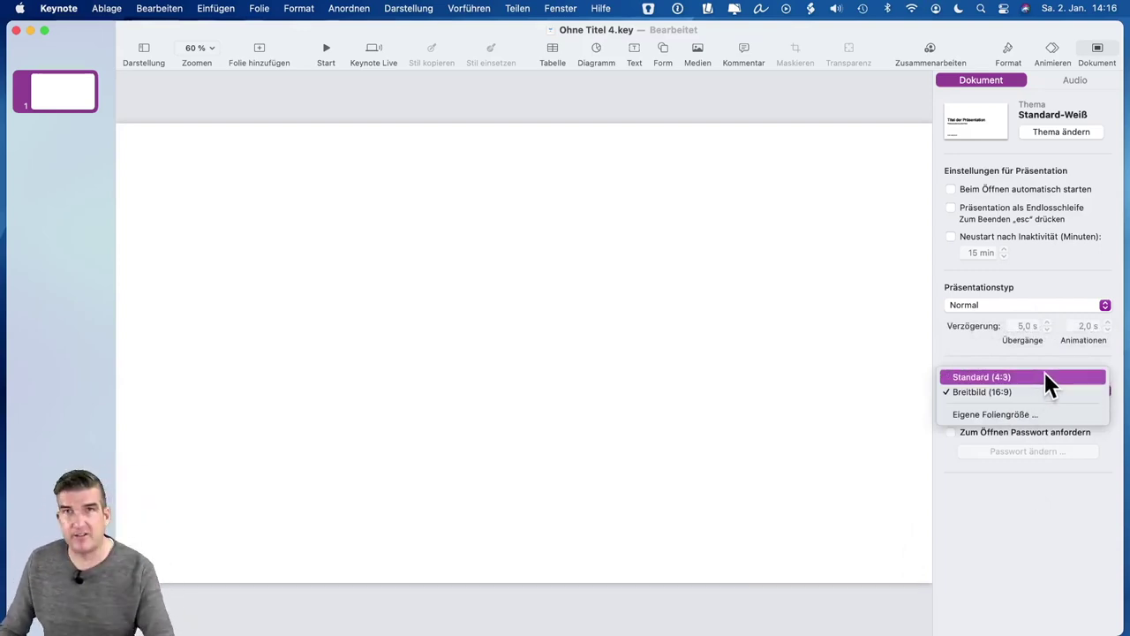
click(1044, 372)
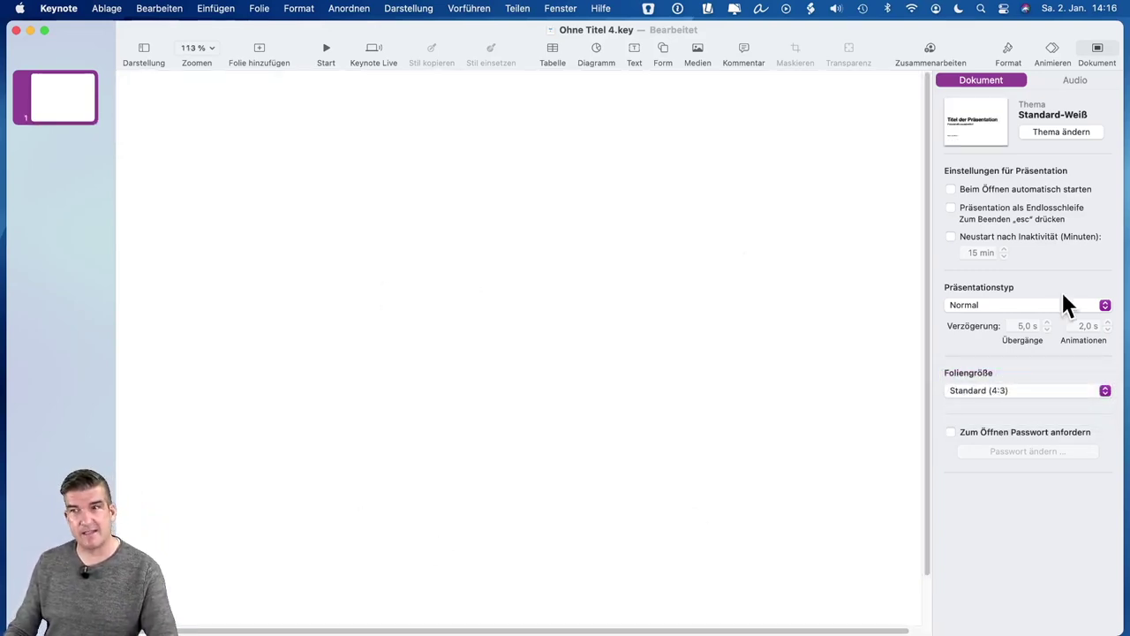
click(999, 391)
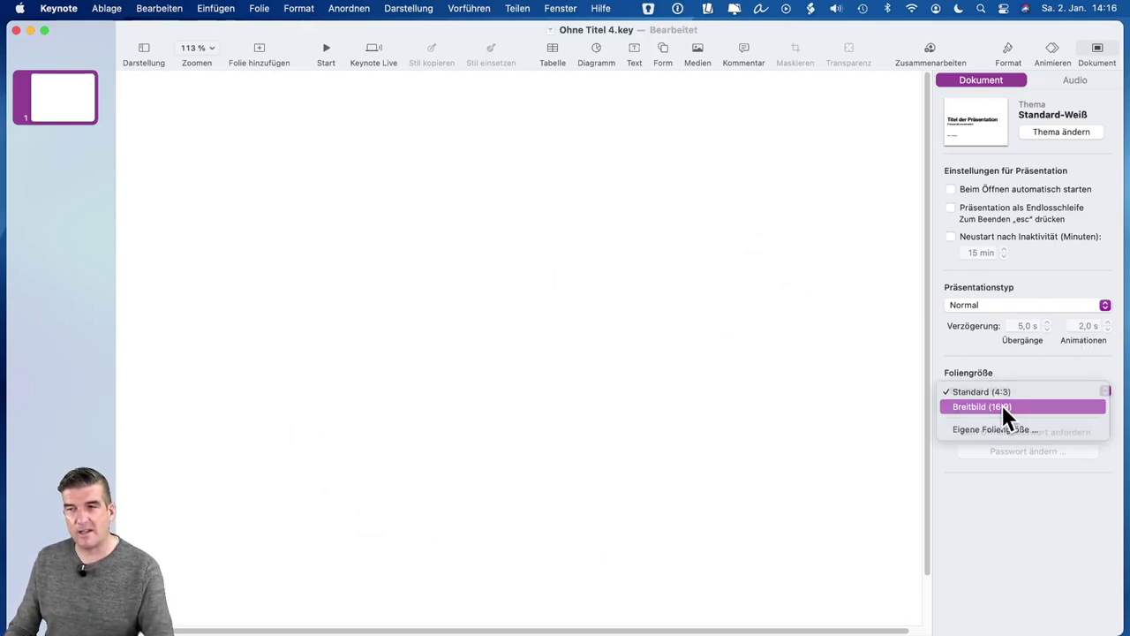
click(1003, 404)
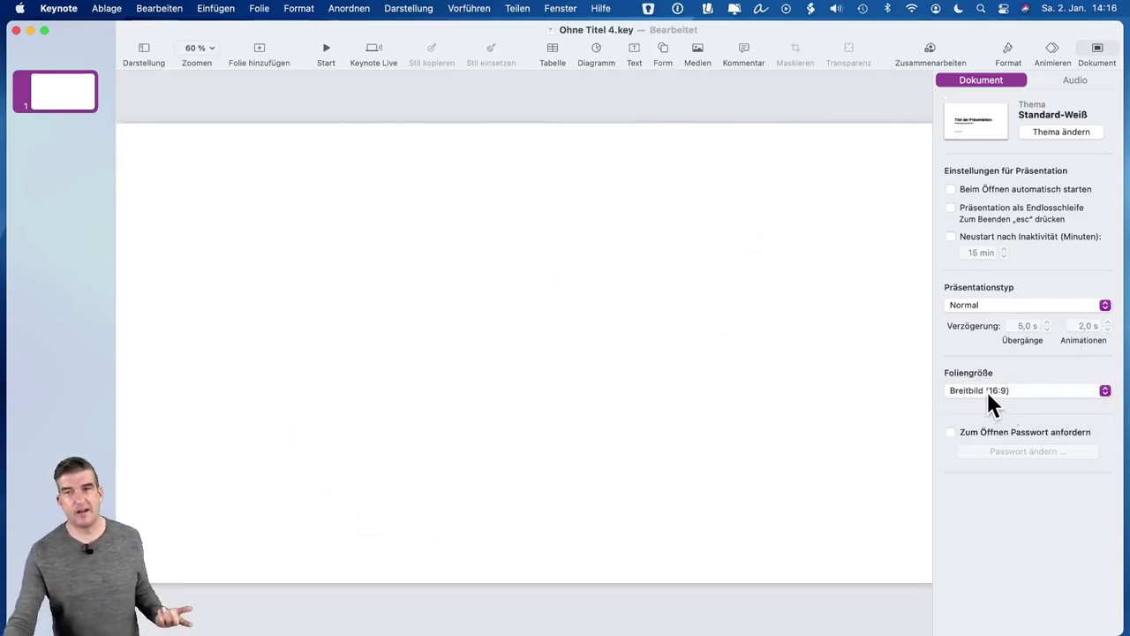
click(986, 390)
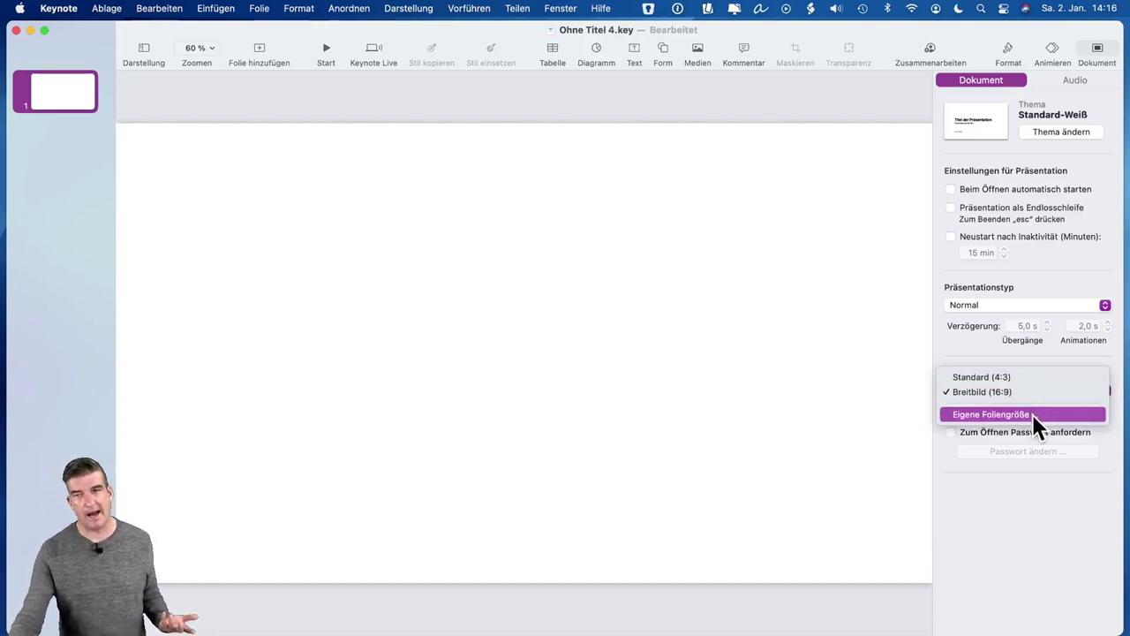
click(1034, 415)
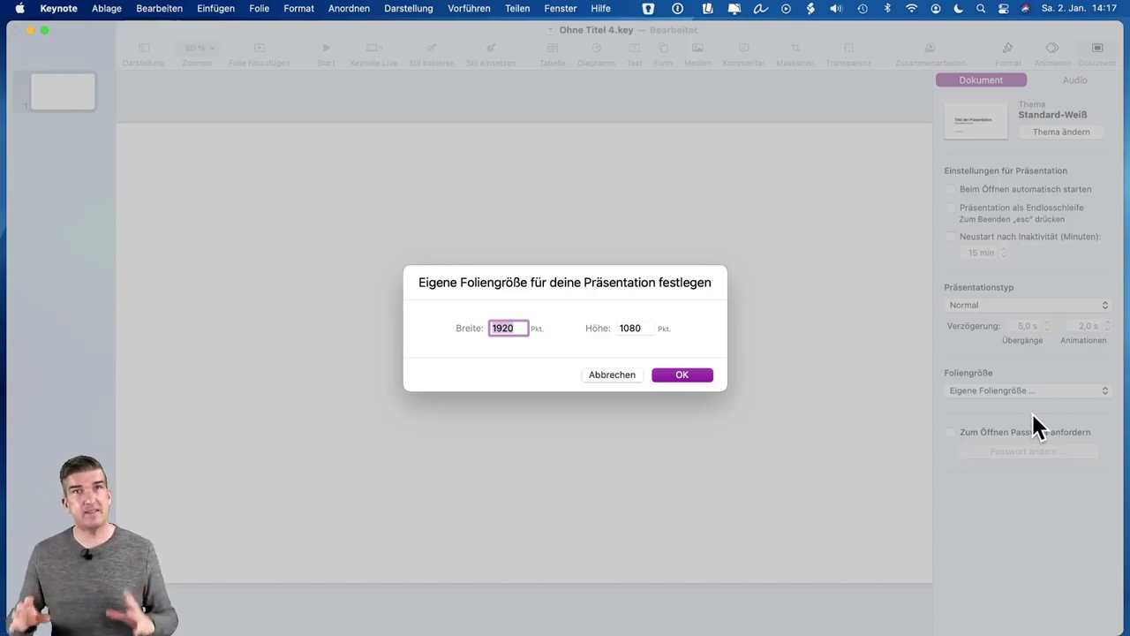
click(605, 374)
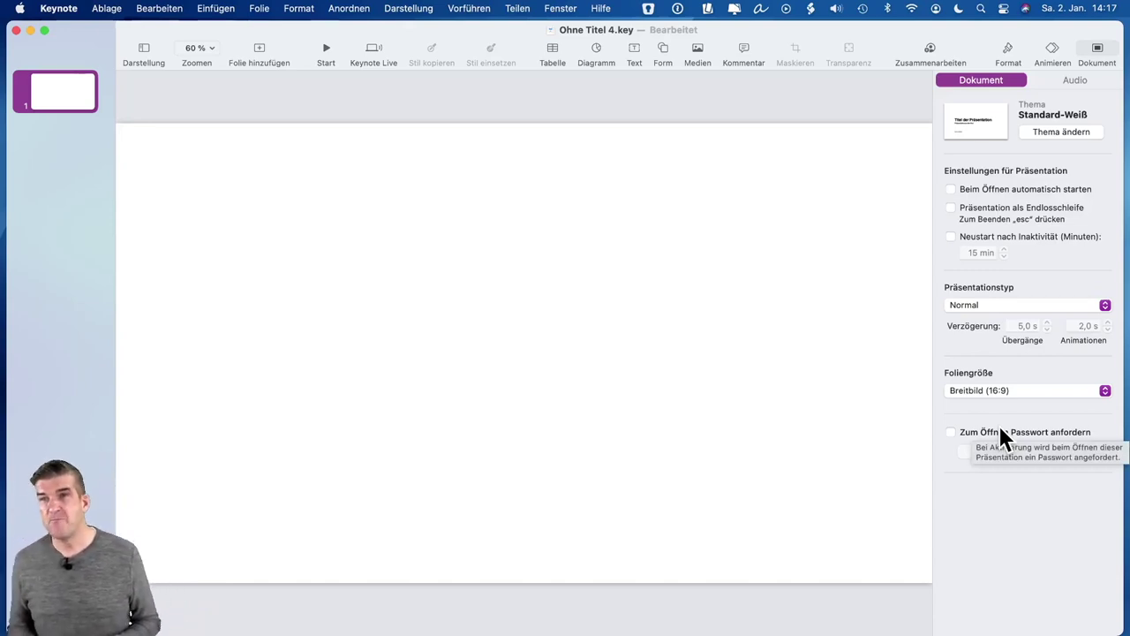
click(1082, 79)
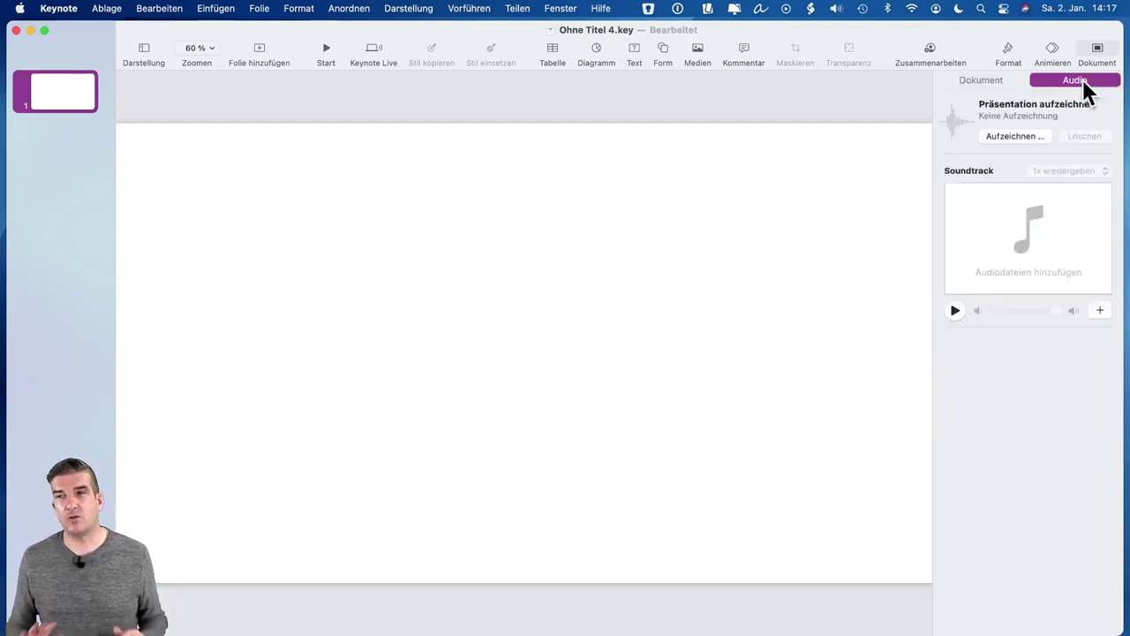
click(982, 77)
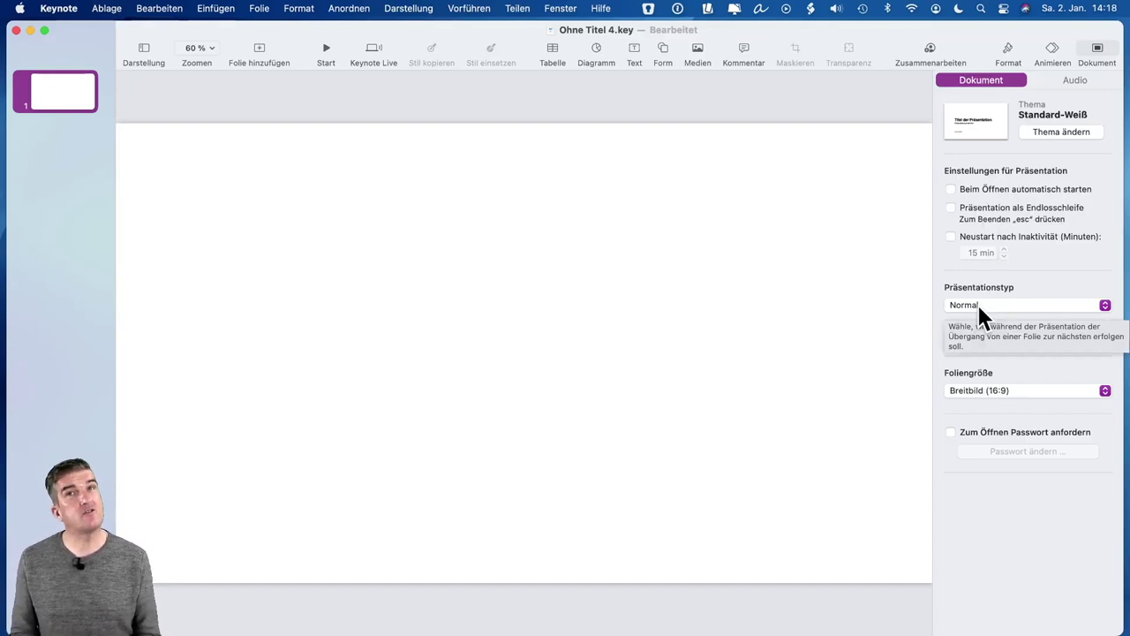
Step: Insert a black square from the Einfach shape category onto the slide
click(661, 48)
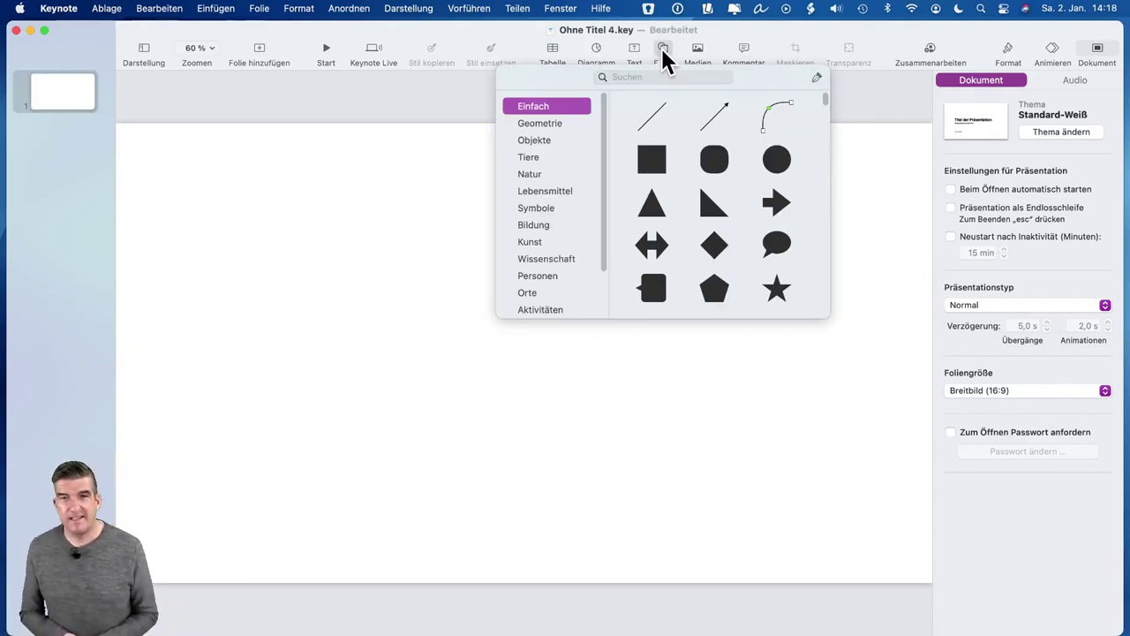
scroll(561, 309, down, 3)
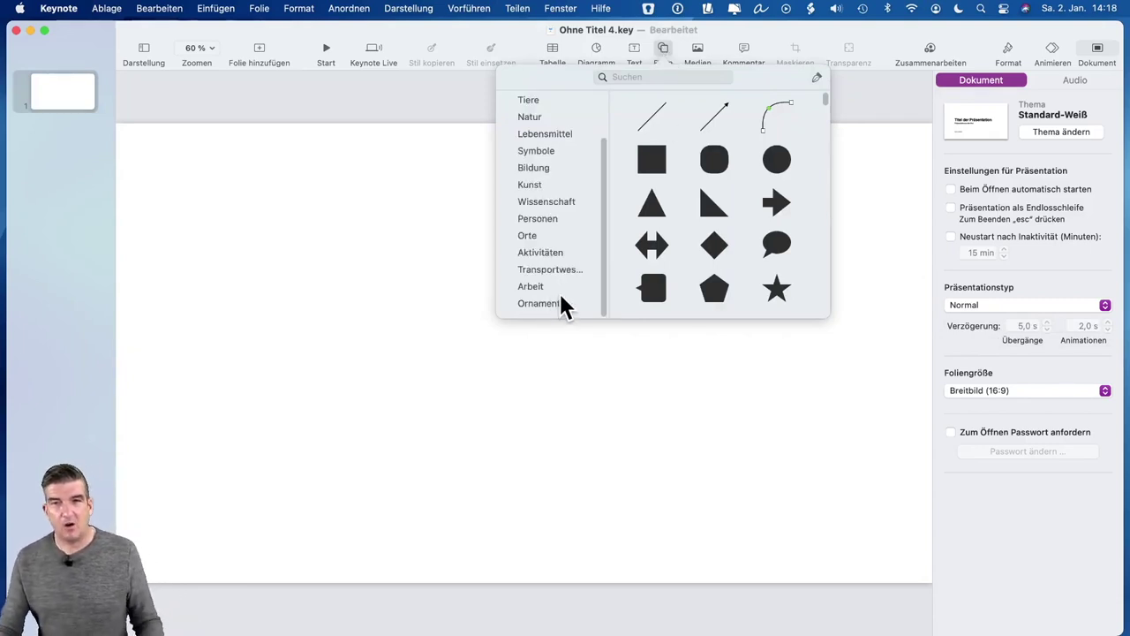
scroll(560, 301, up, 3)
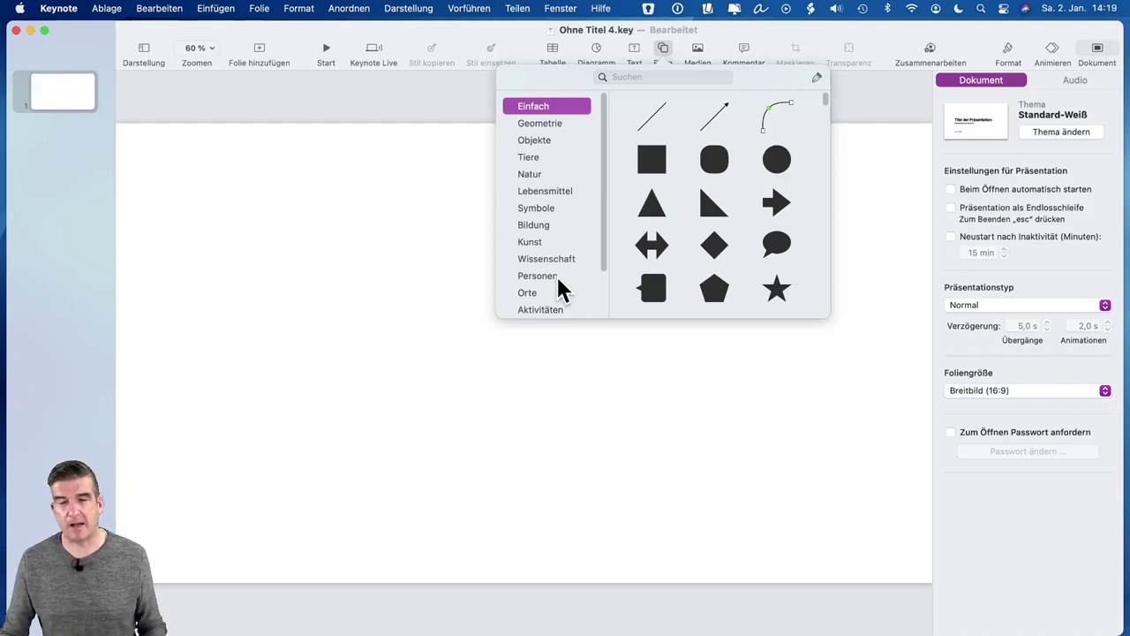
click(655, 160)
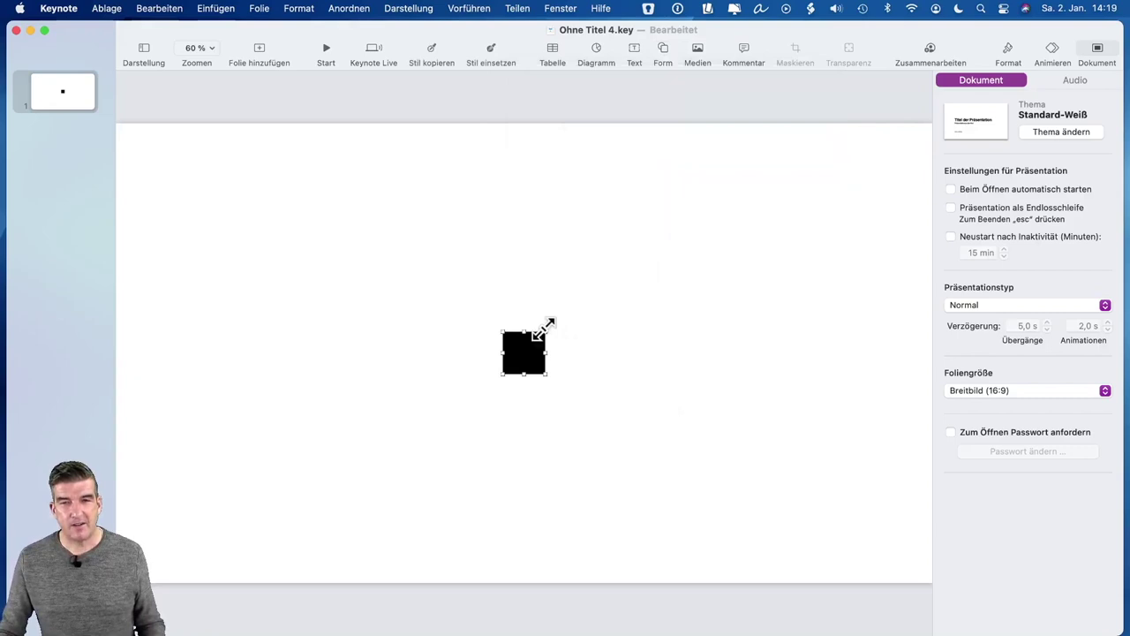
Step: Stretch the square into a large rectangle and move it toward the upper left
drag(547, 332, 854, 191)
drag(733, 277, 538, 242)
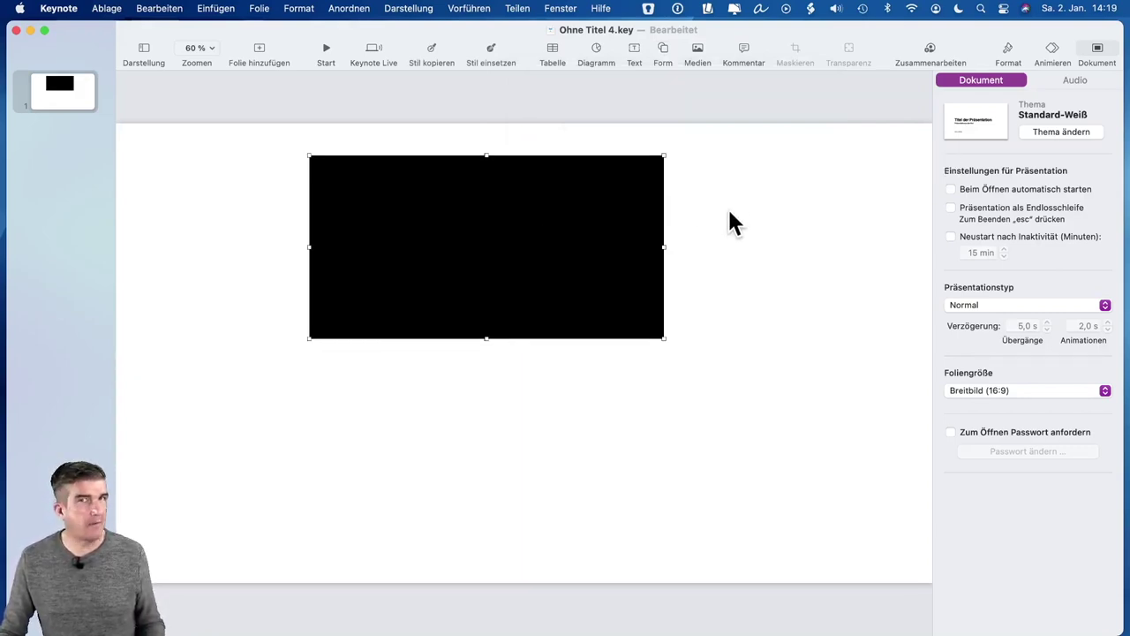
click(1008, 51)
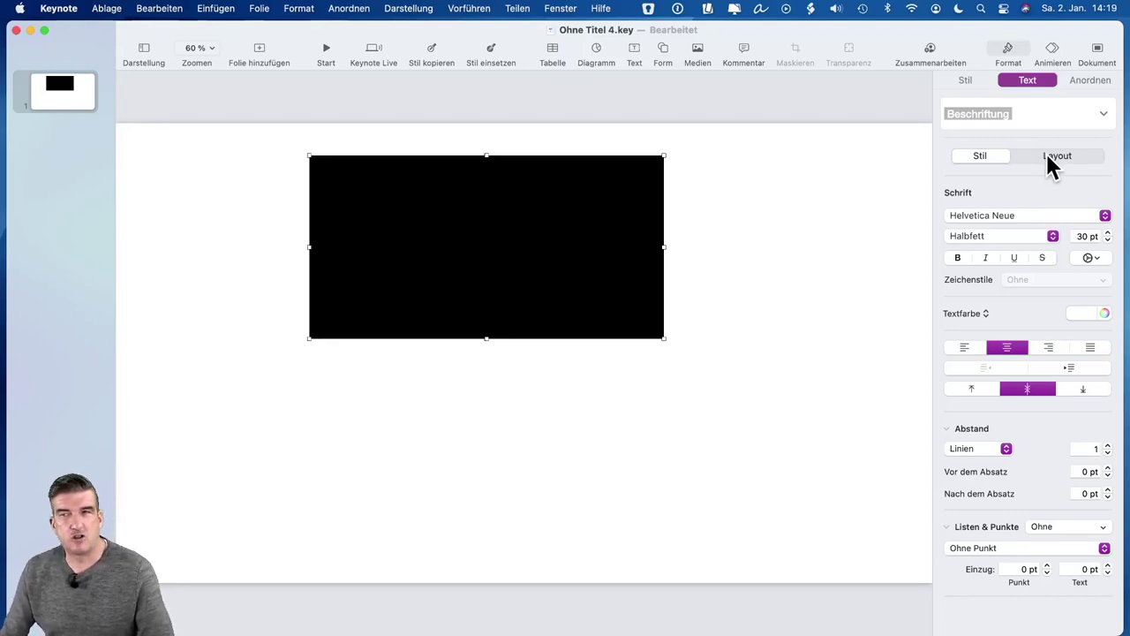
Step: Apply the blue shape style, enlarge the rectangle and move it toward the centre
click(967, 78)
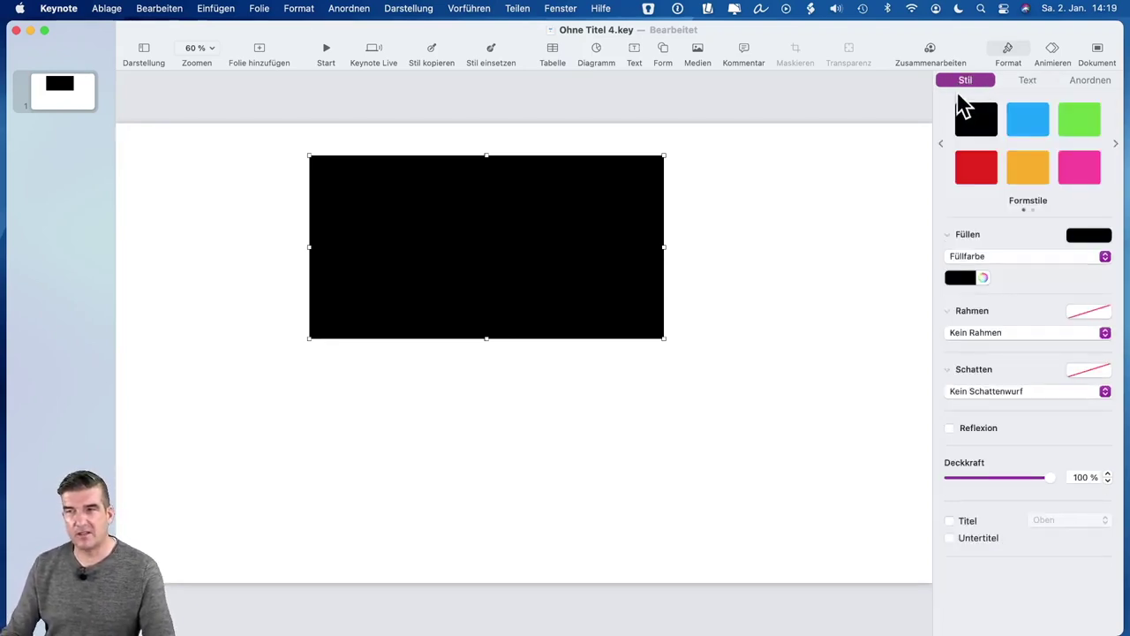
click(1043, 118)
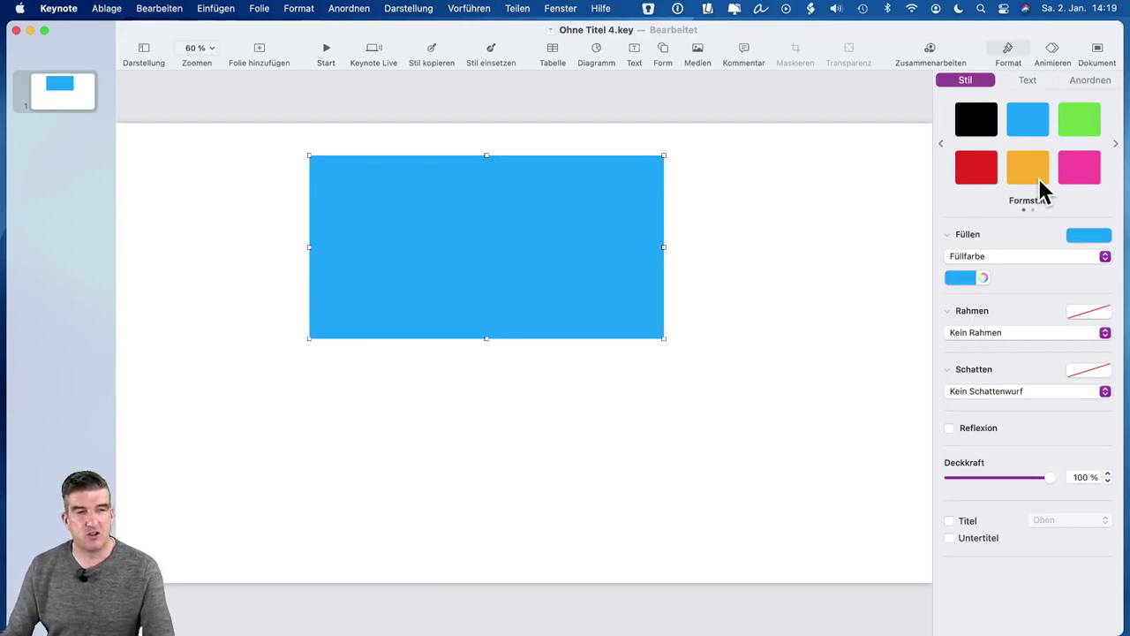
drag(663, 338, 740, 402)
drag(650, 363, 654, 416)
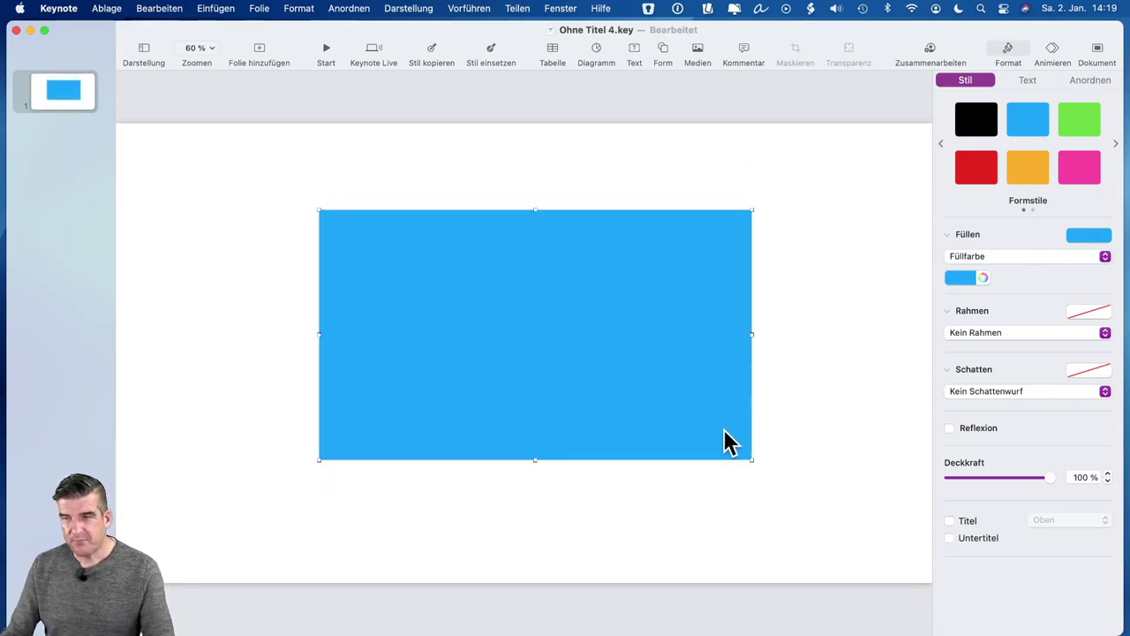
Step: Give the rectangle a dotted 5 pt black line border and add a reflection
click(950, 311)
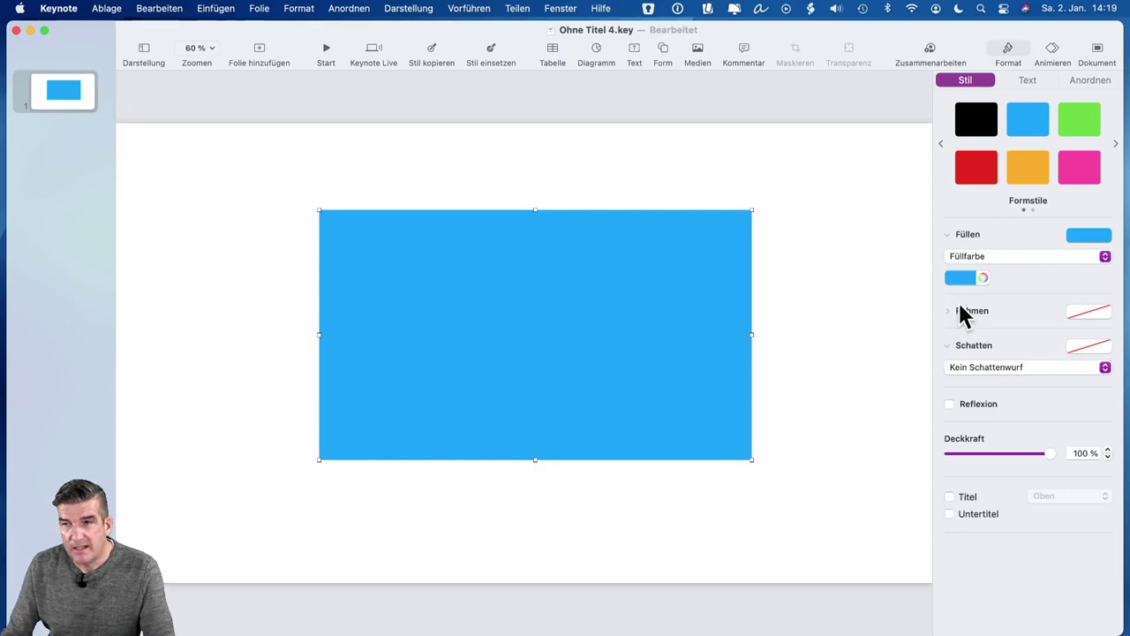
click(961, 311)
click(989, 334)
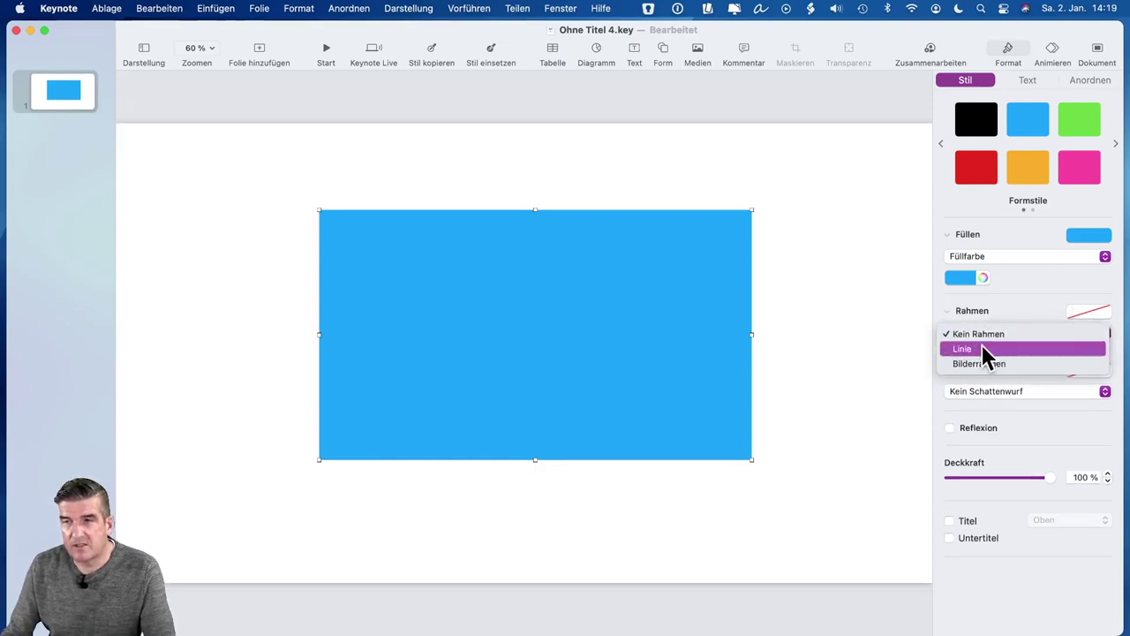
click(989, 349)
click(960, 354)
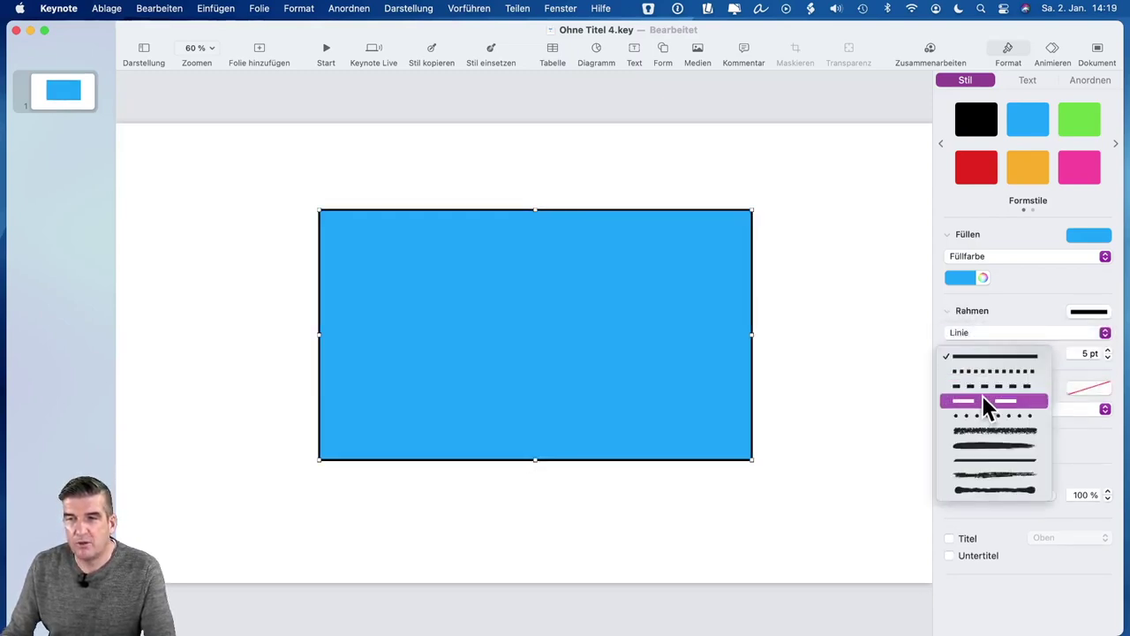
click(979, 414)
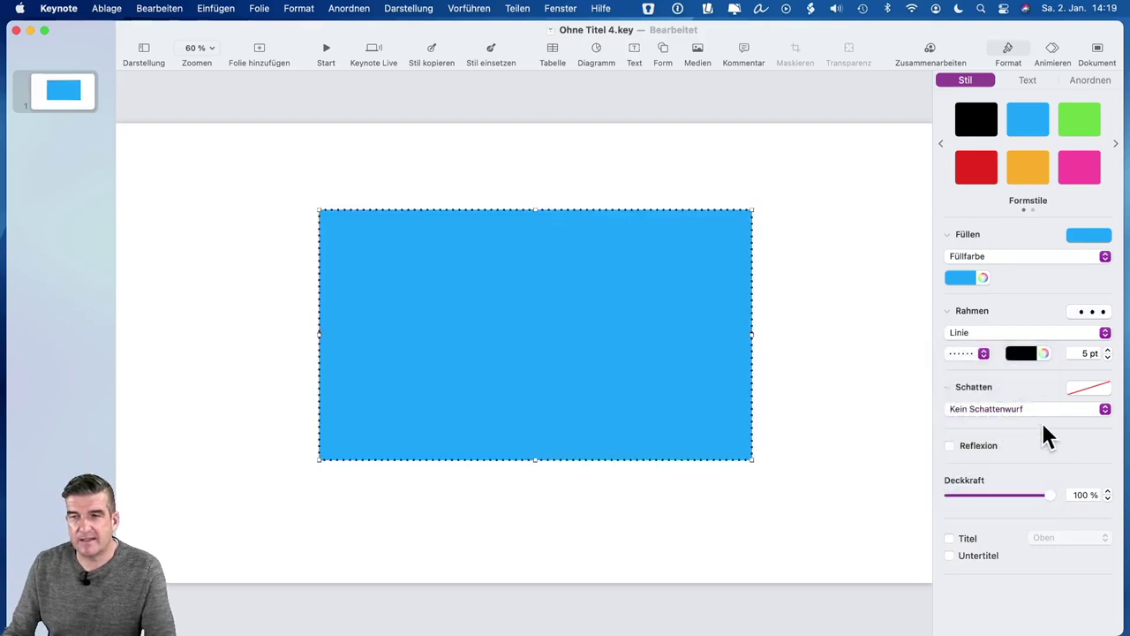
click(958, 448)
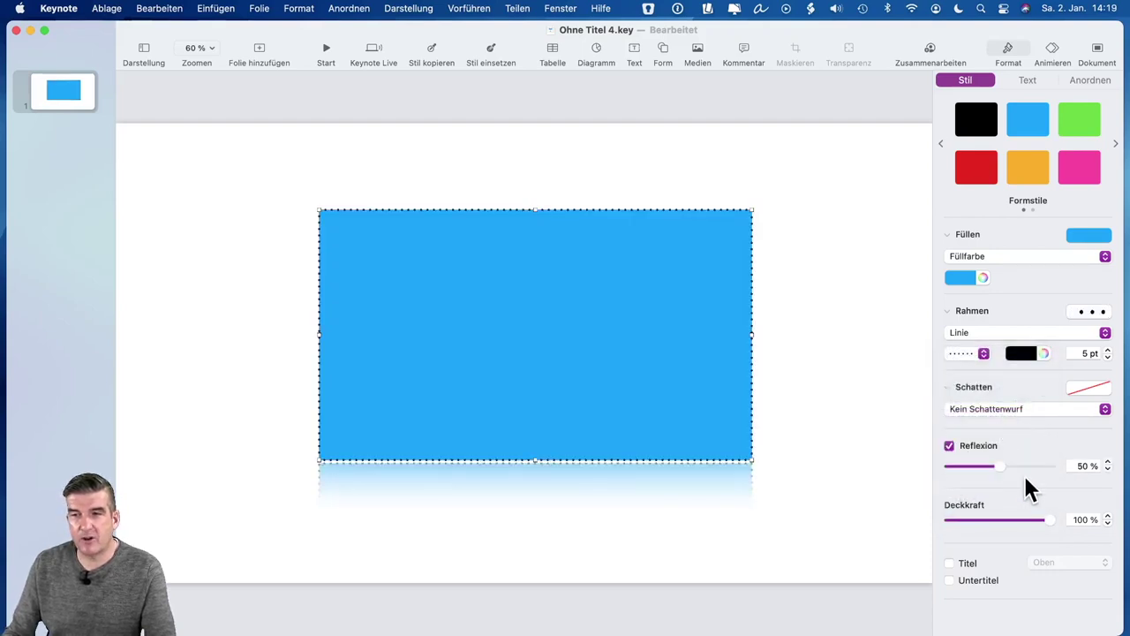
Step: Replace the reflection with a Kontaktschatten at 13 pt offset and 79 % opacity
click(950, 445)
click(976, 408)
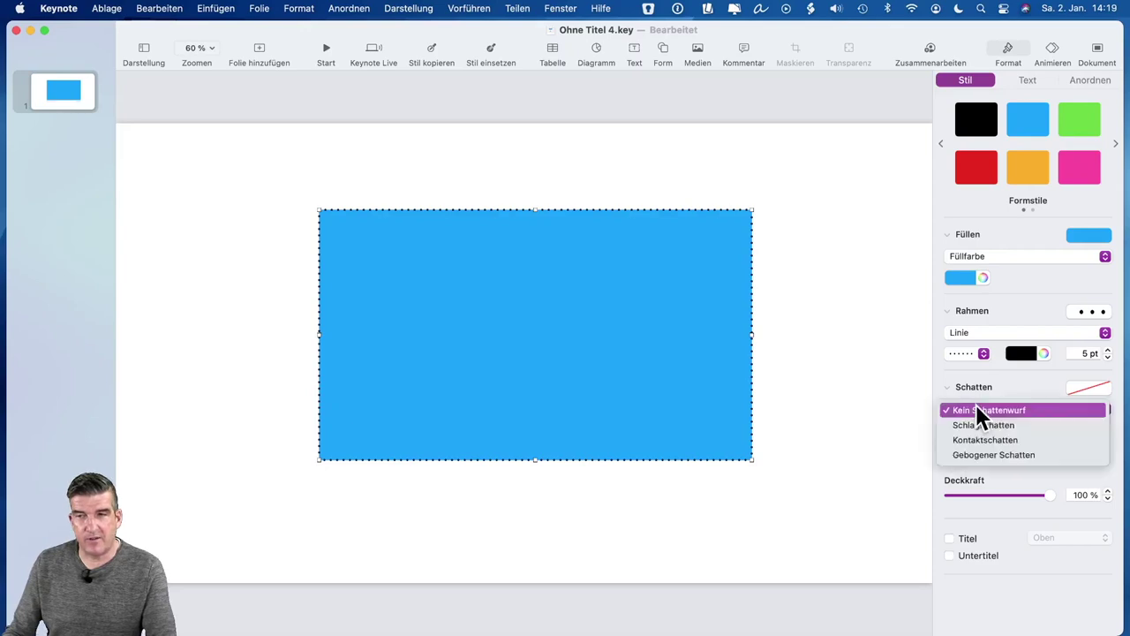
click(976, 439)
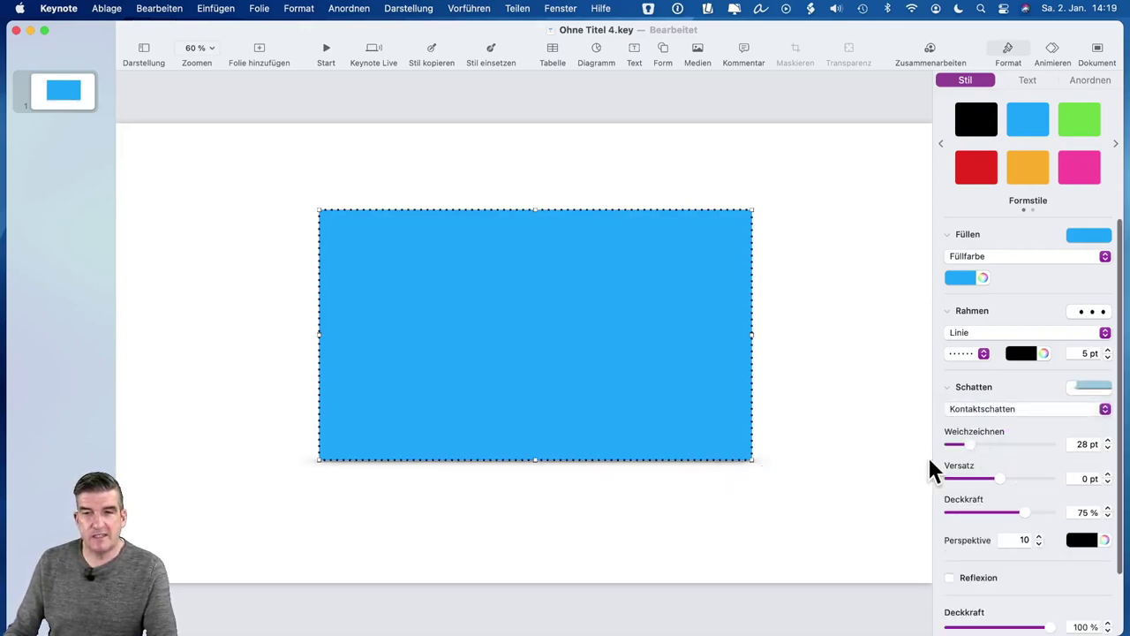
drag(994, 473, 1006, 473)
drag(1023, 510, 1027, 512)
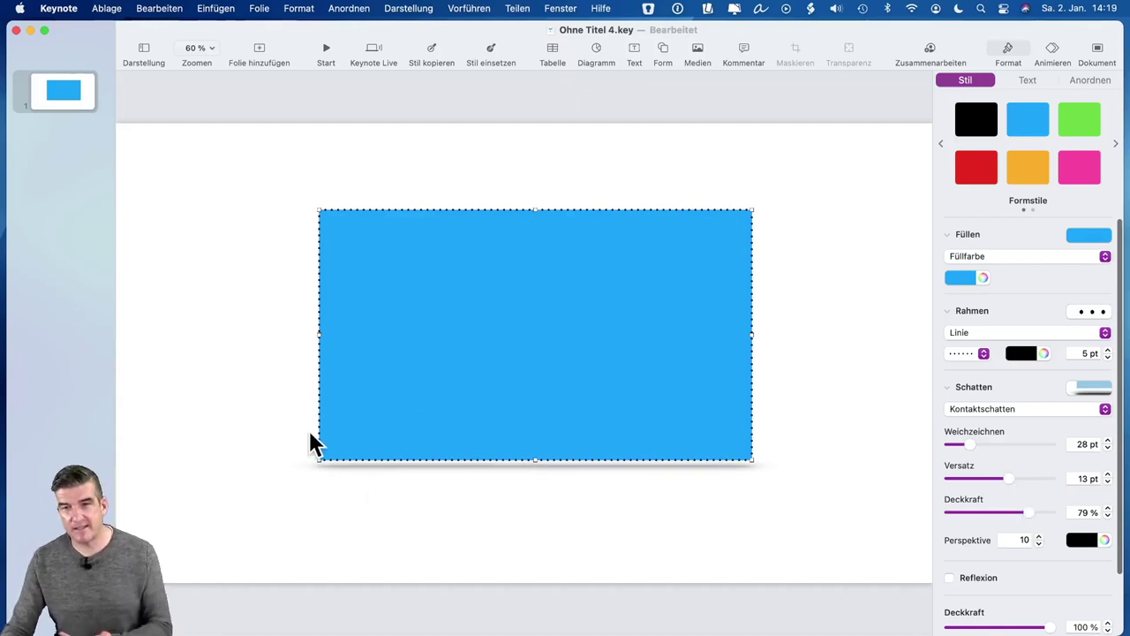
click(722, 523)
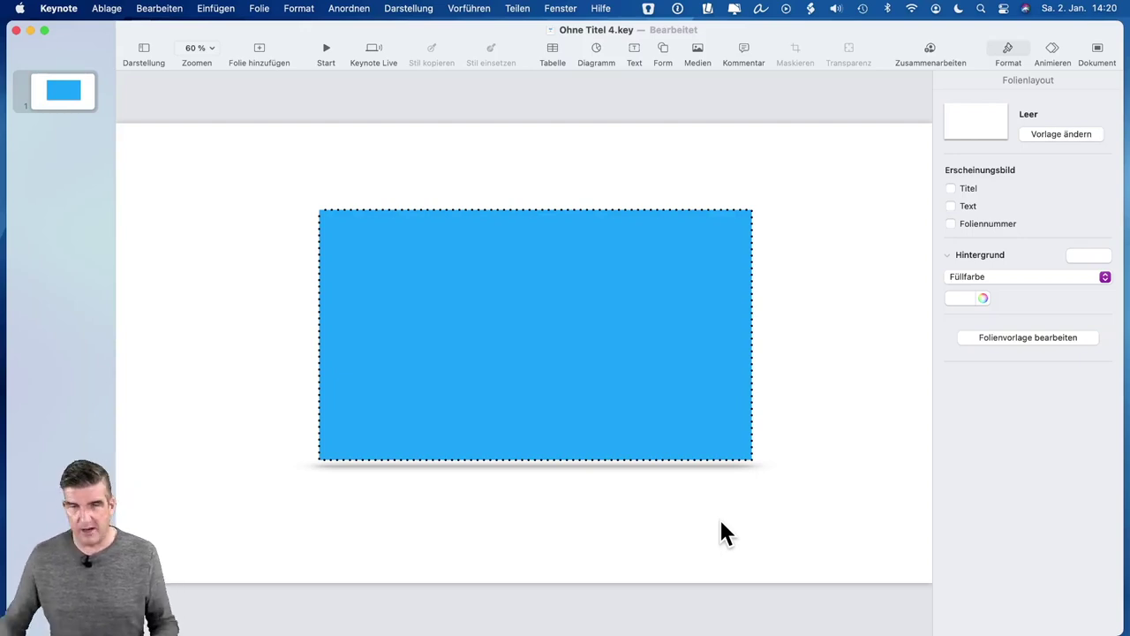
Step: Add a new blank second slide after the first one
click(69, 90)
click(256, 55)
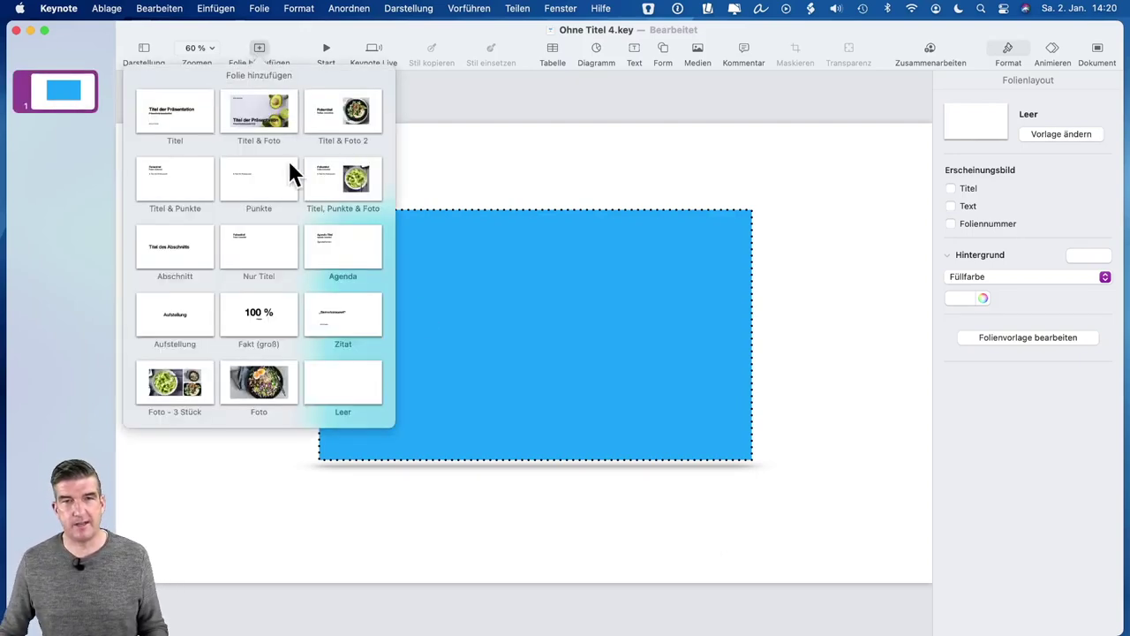
click(364, 395)
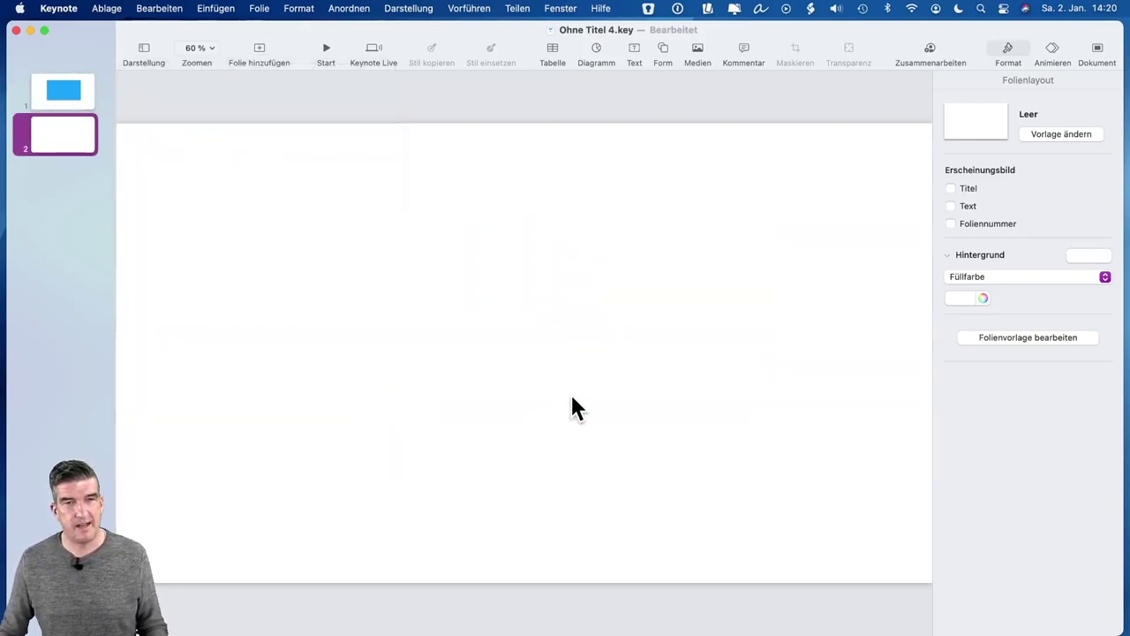
Step: Replace the placeholder text with KEYNOTE and select its font size value
double_click(523, 353)
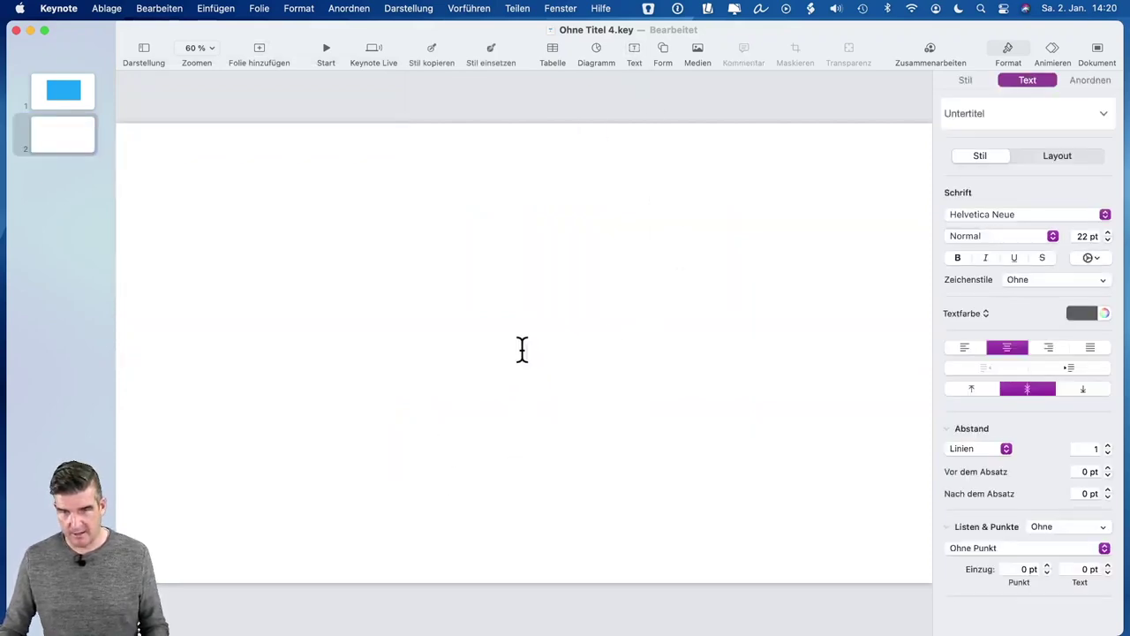
text(KEYNOTE)
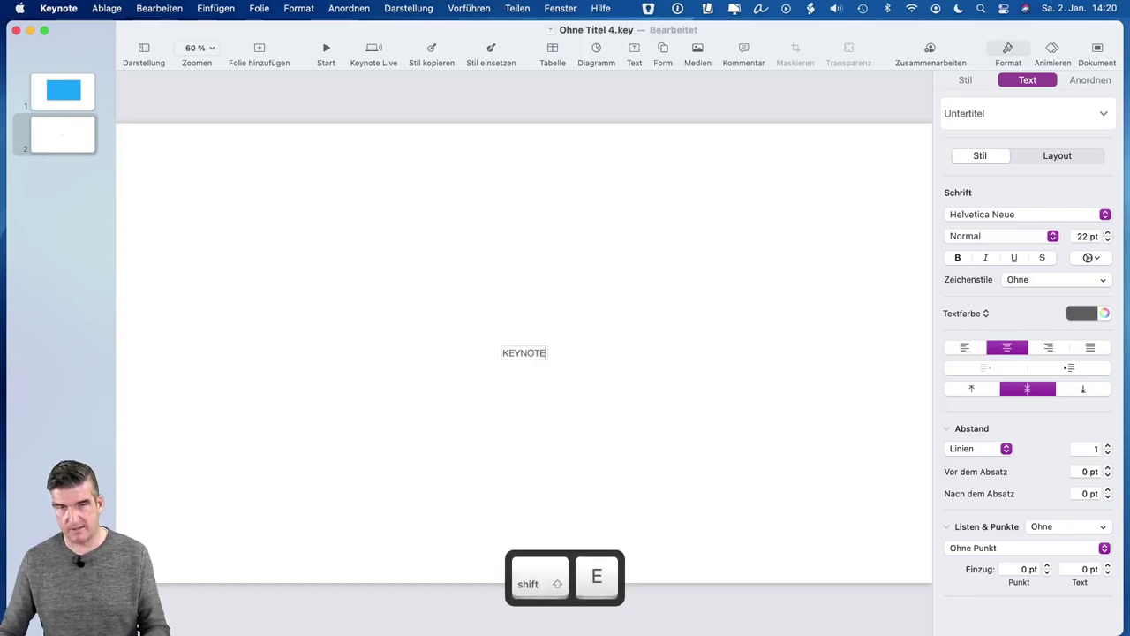
click(615, 364)
click(504, 352)
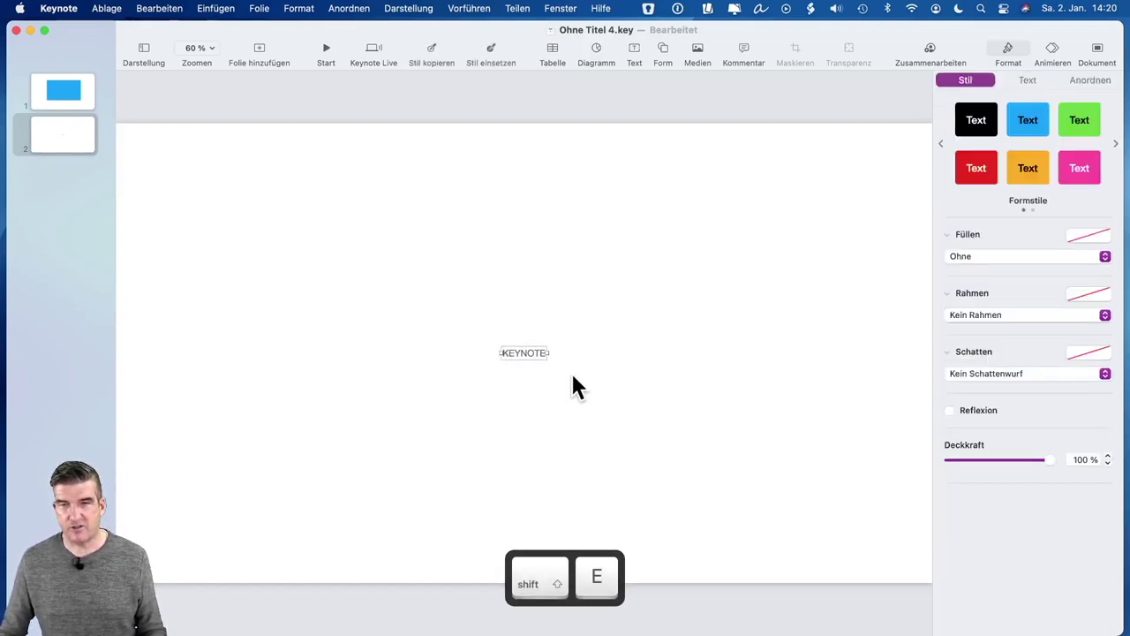
click(1024, 79)
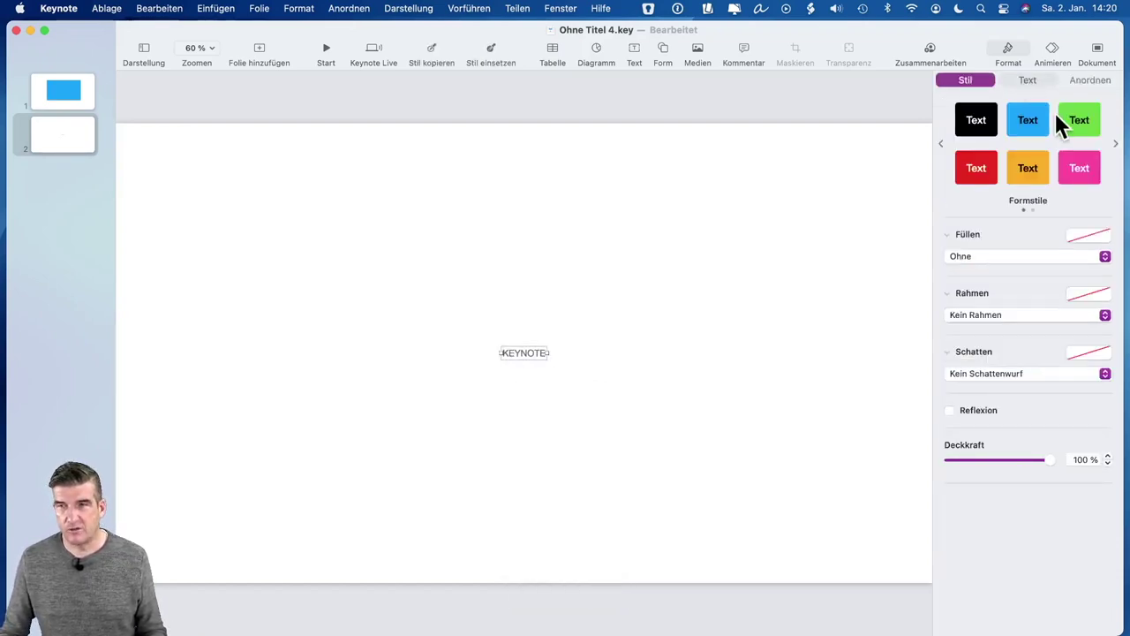
double_click(1083, 235)
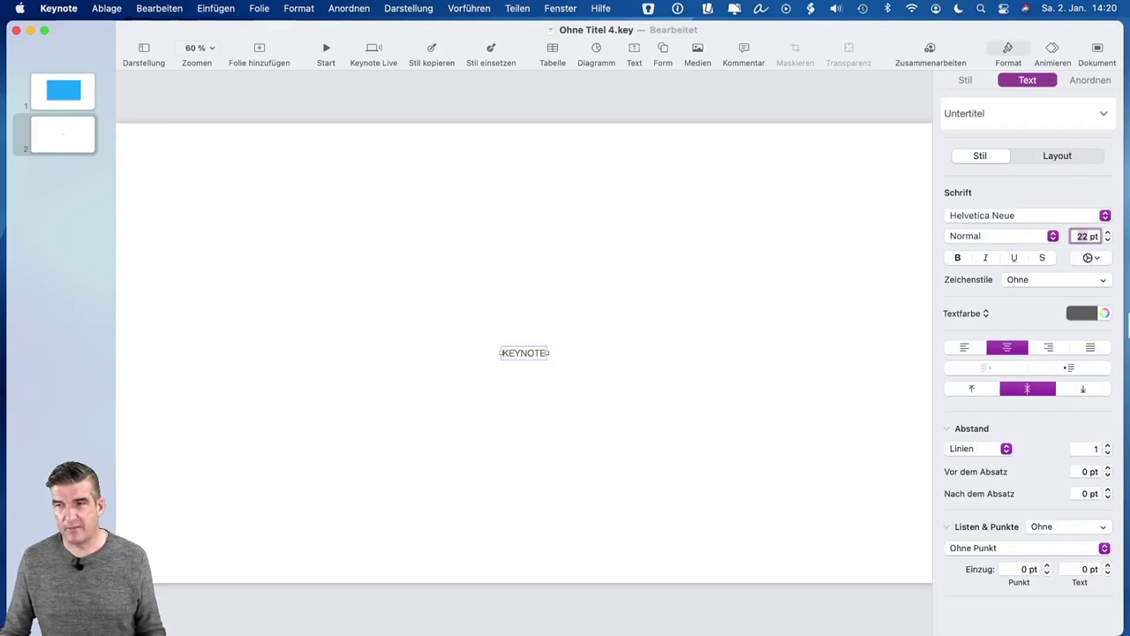
Step: Set KEYNOTE to 240 pt and colour it blue
text(240)
key(Return)
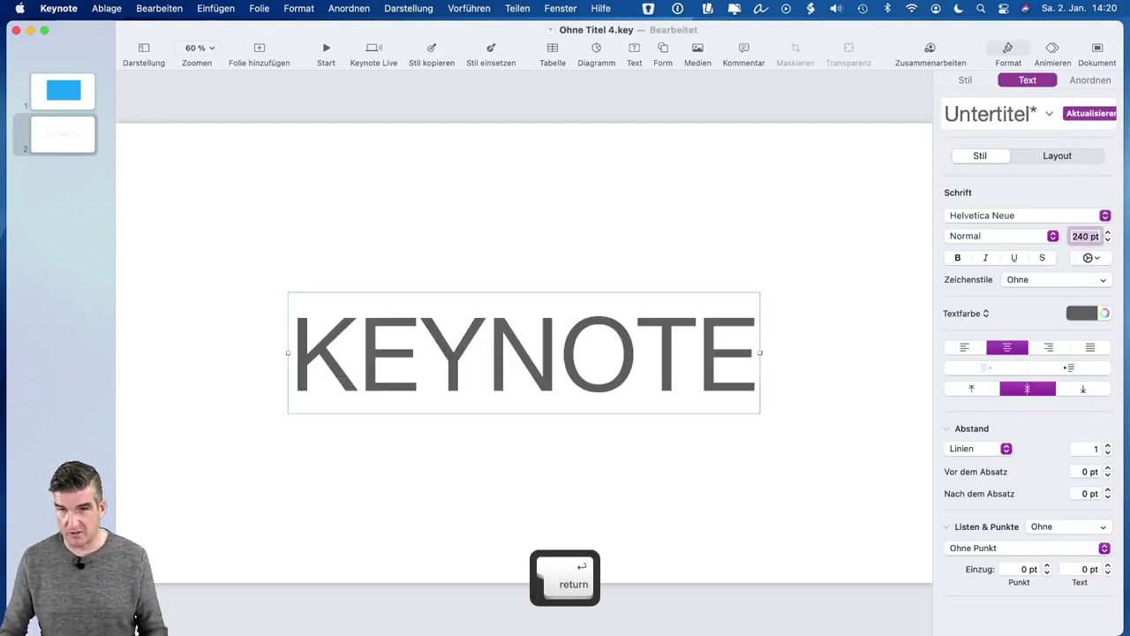
click(1083, 313)
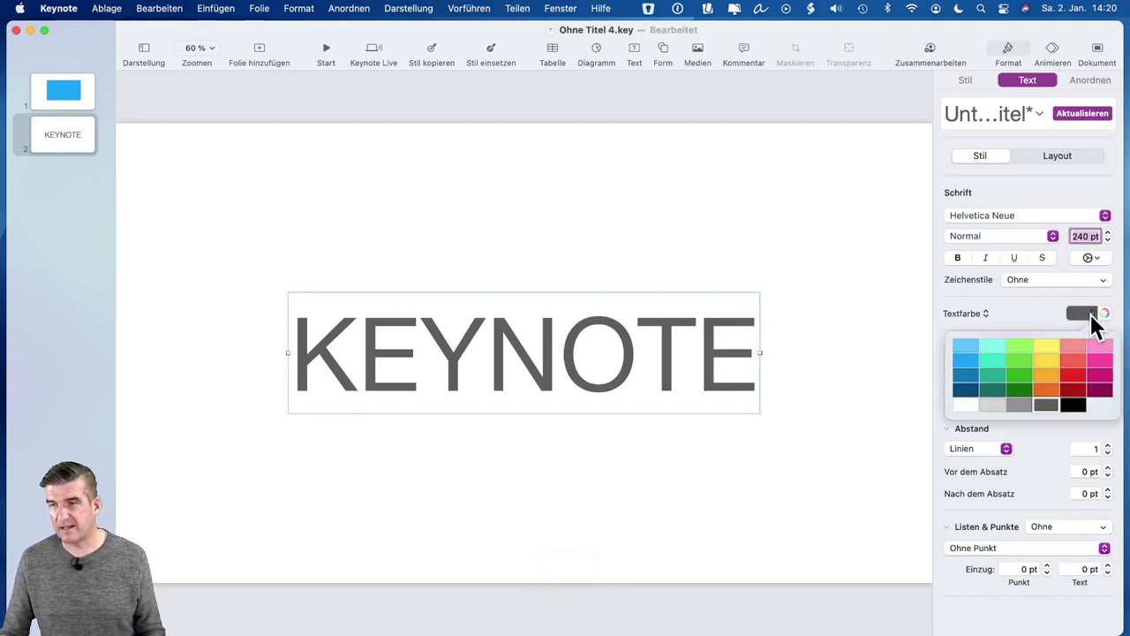
click(975, 374)
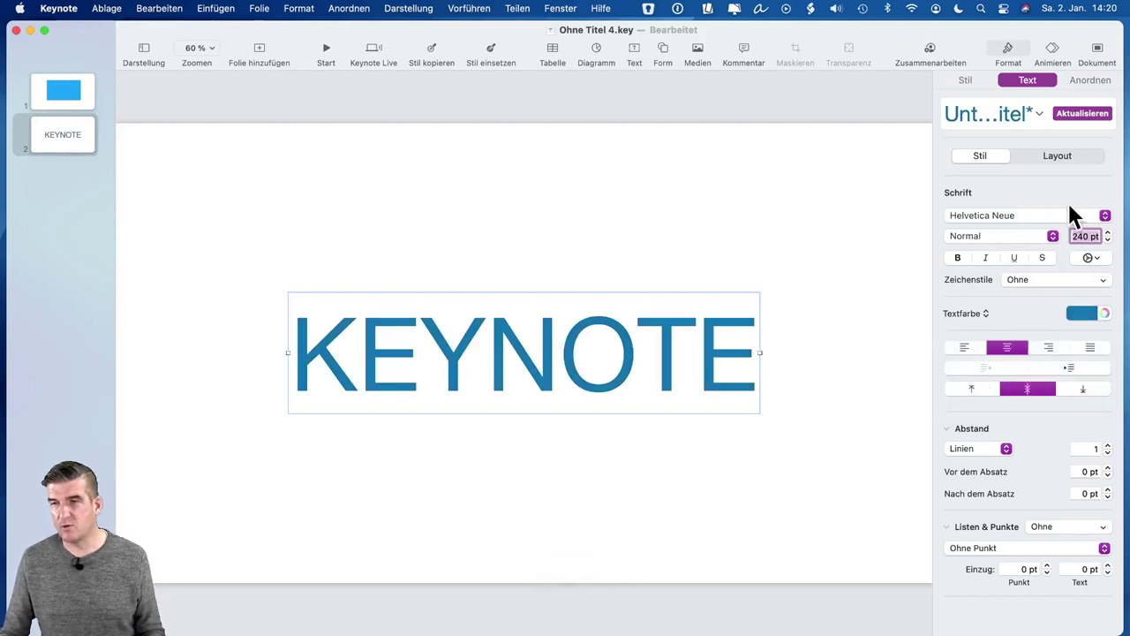
Step: Change KEYNOTE to Impact at 340 pt, move it near the top, and add a text box
click(1011, 218)
key(i)
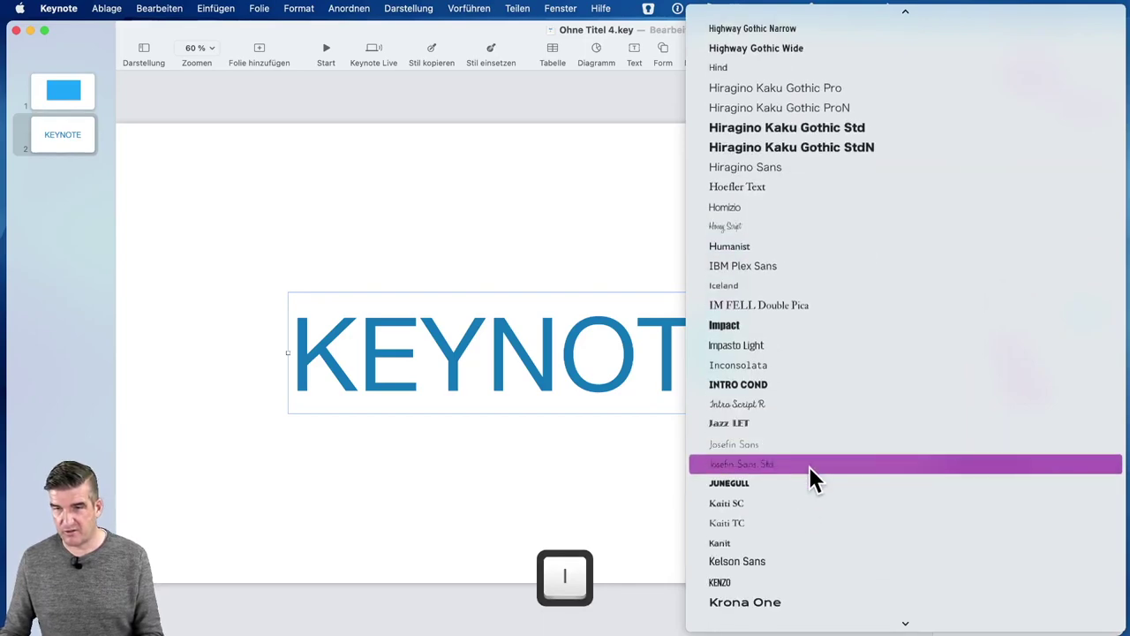
click(742, 323)
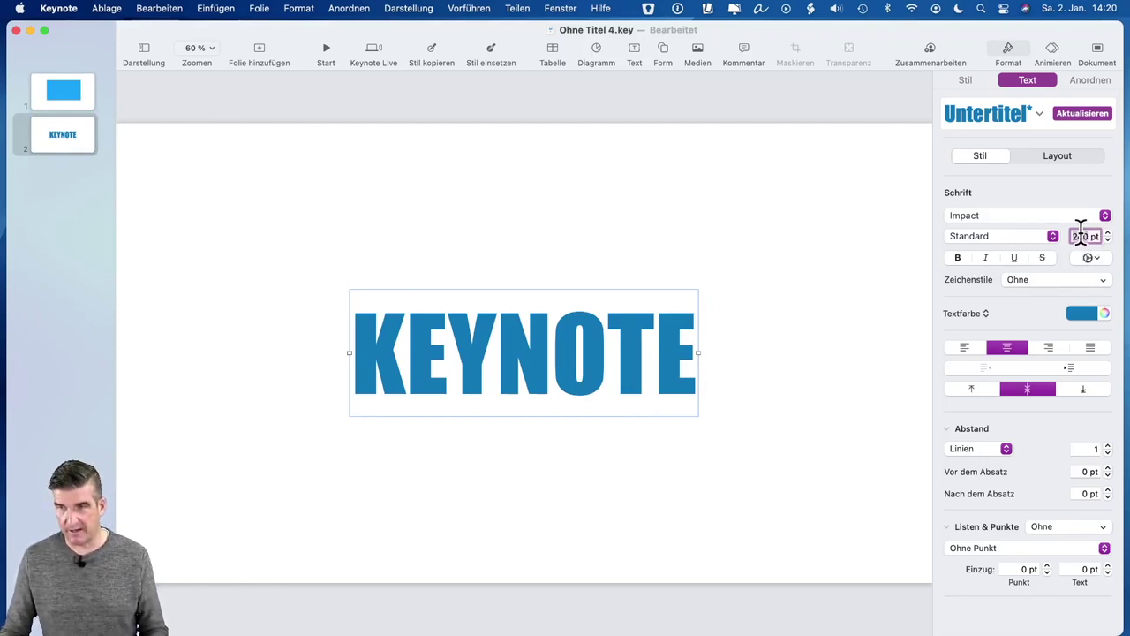
text(340)
key(Return)
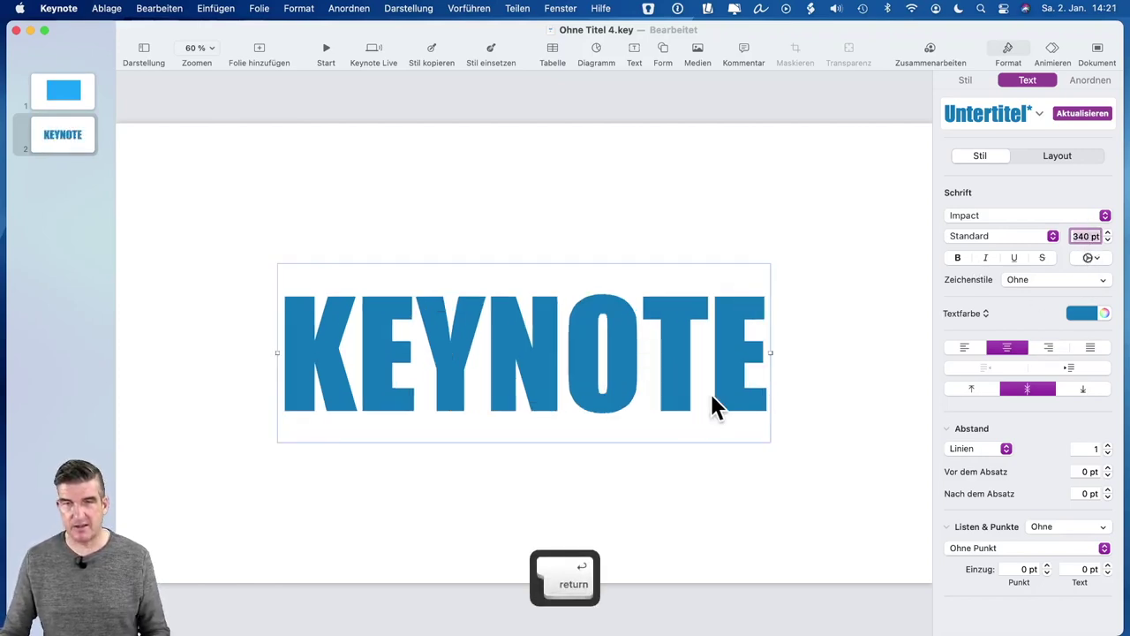
drag(577, 359, 590, 233)
click(629, 48)
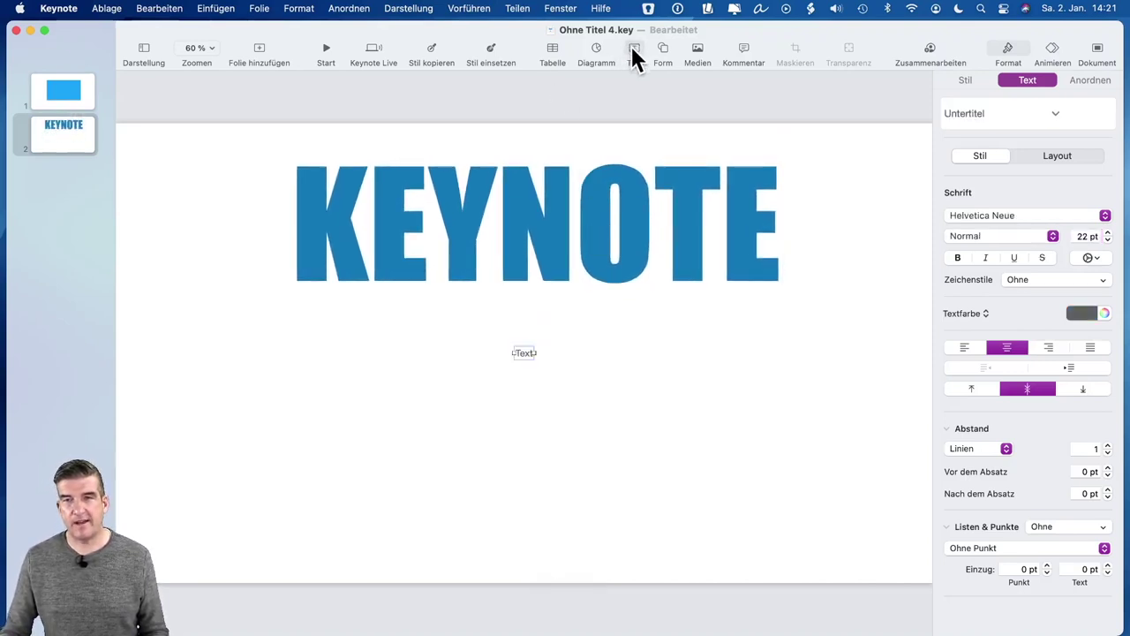
Step: Type DER EINSTEIGERKURS in the new box and set it to 200 pt Helvetica Neue
text(DER)
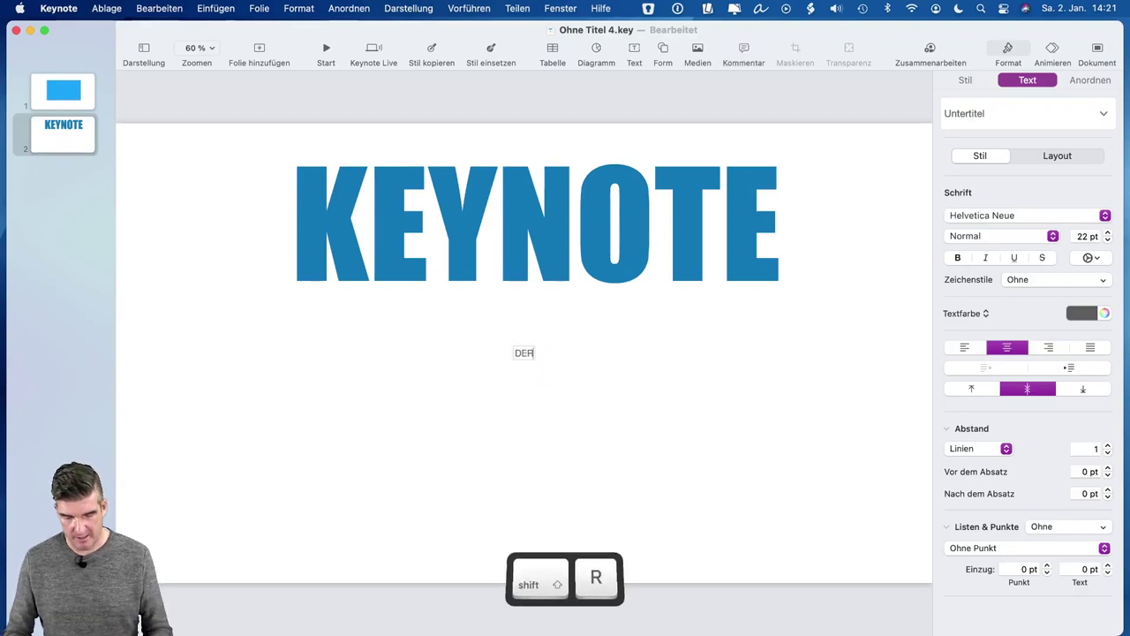
text( EINSTEIGERKURS)
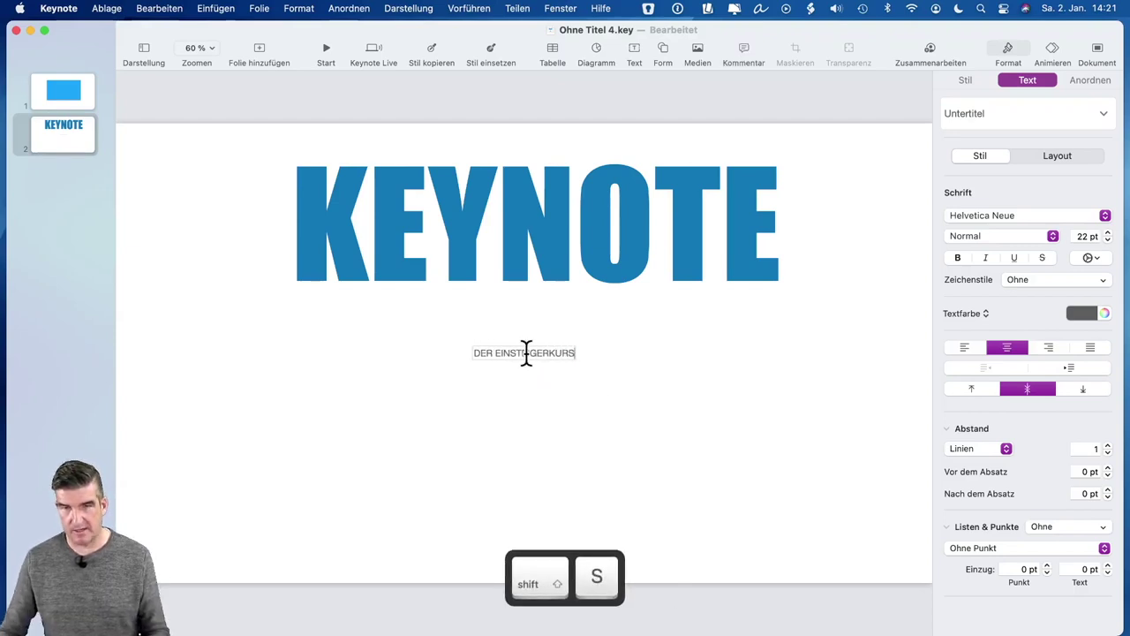
click(557, 370)
click(527, 353)
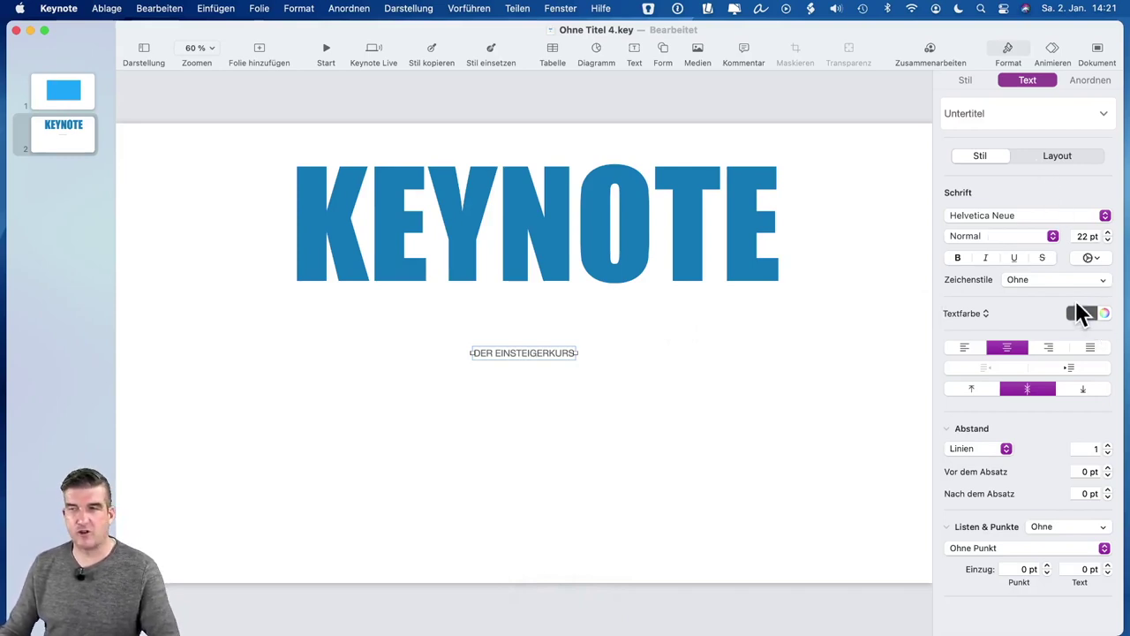
click(1088, 236)
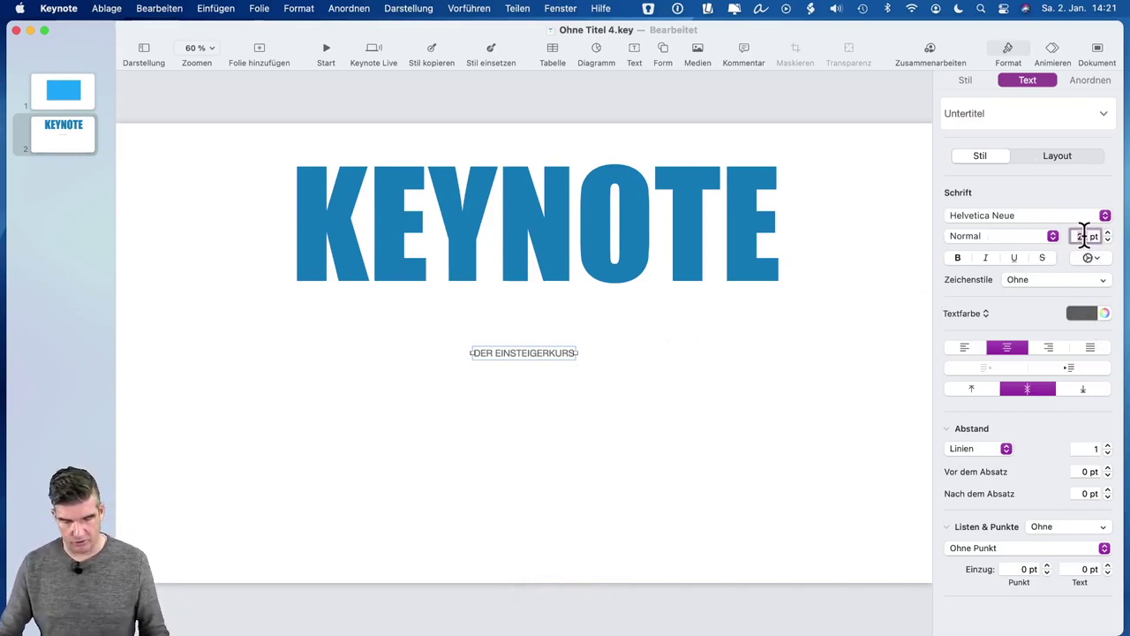
text(200)
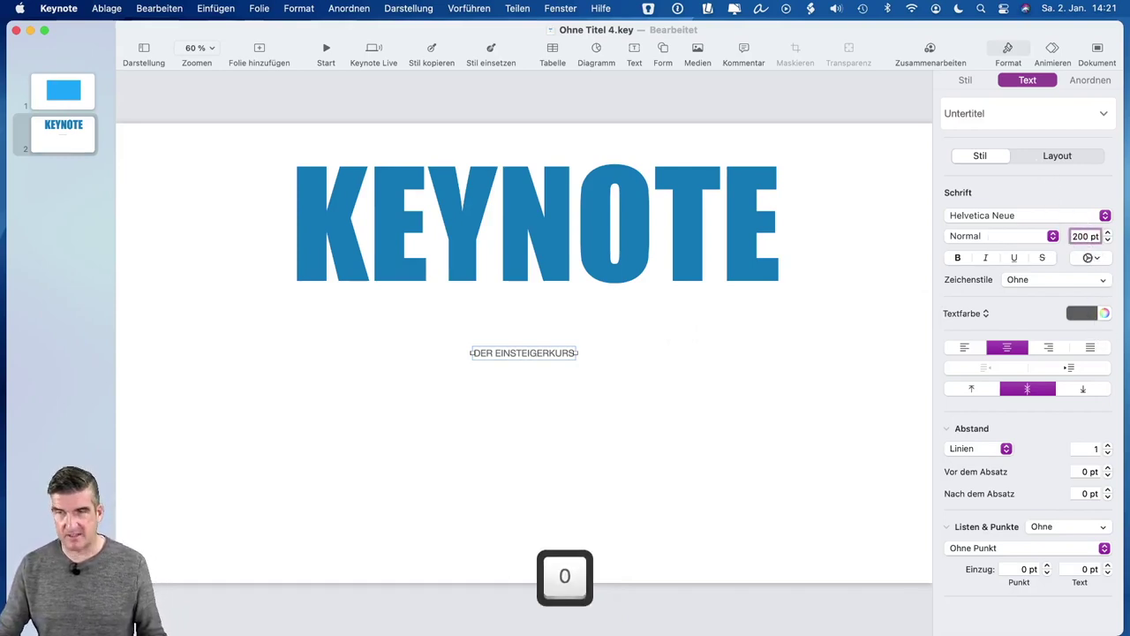
click(971, 217)
click(930, 223)
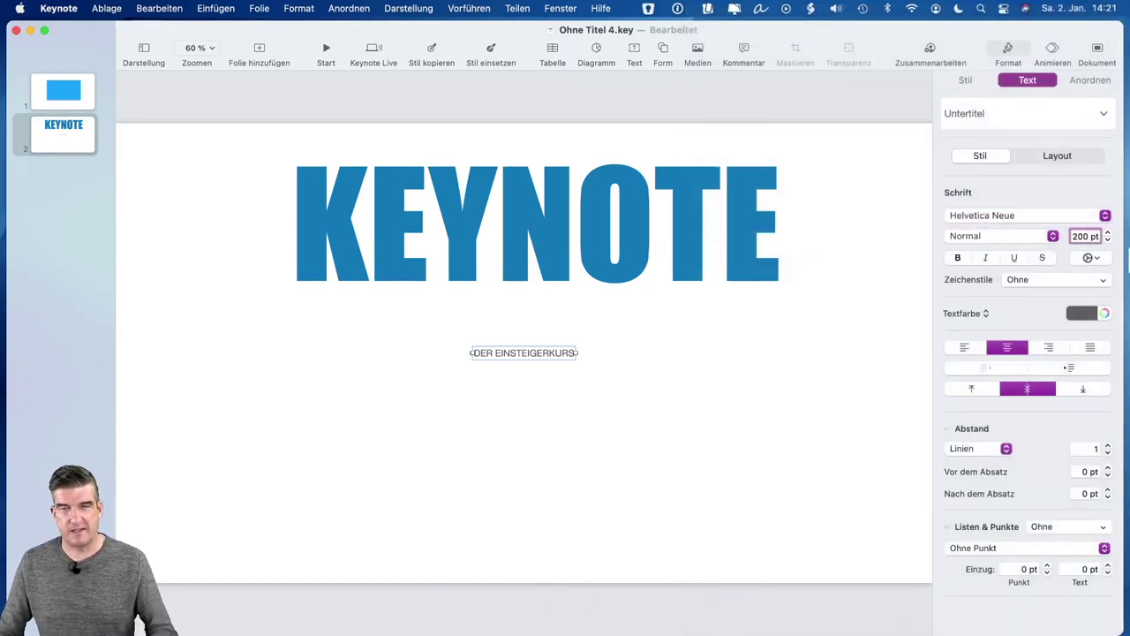
key(Return)
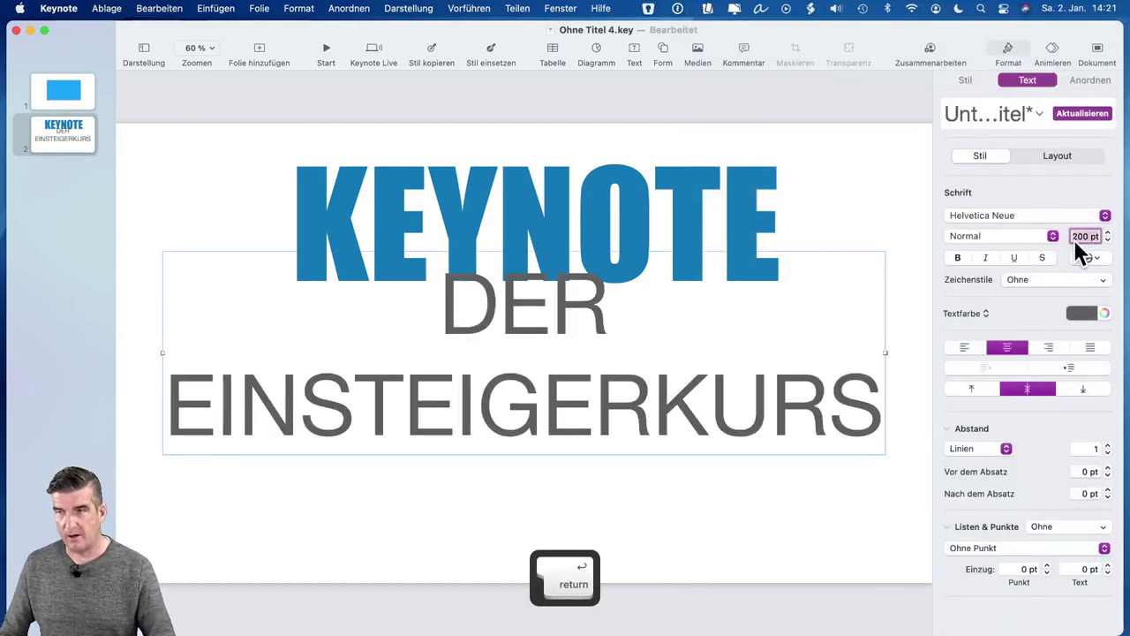
Step: Reduce the subtitle to 160 pt, colour it red, and place it beneath KEYNOTE
text(160)
key(Return)
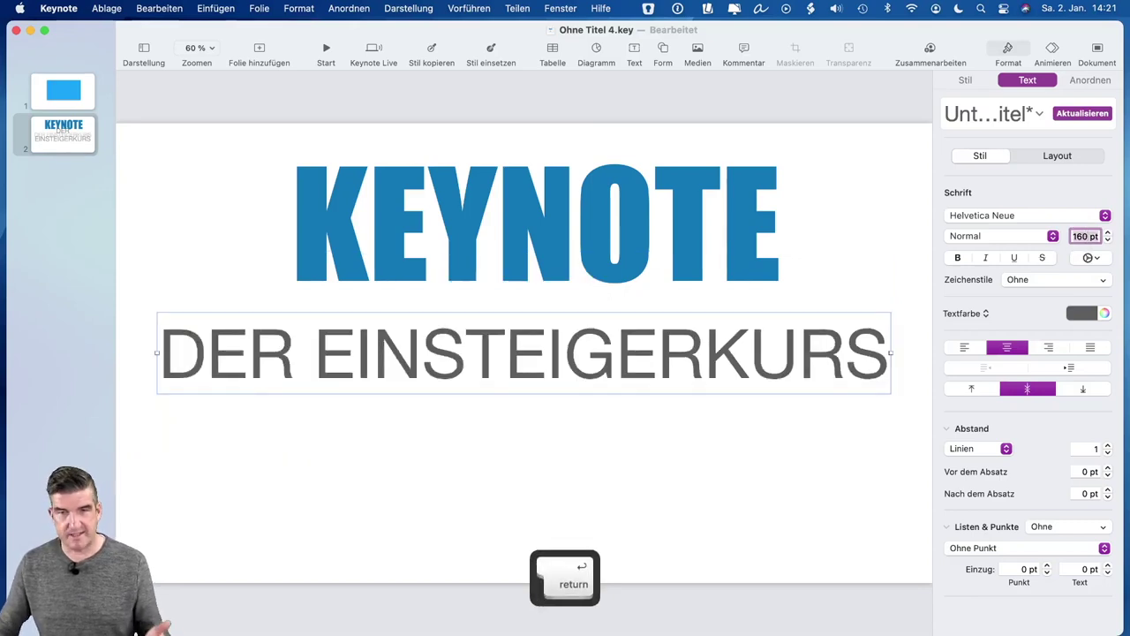
click(1088, 315)
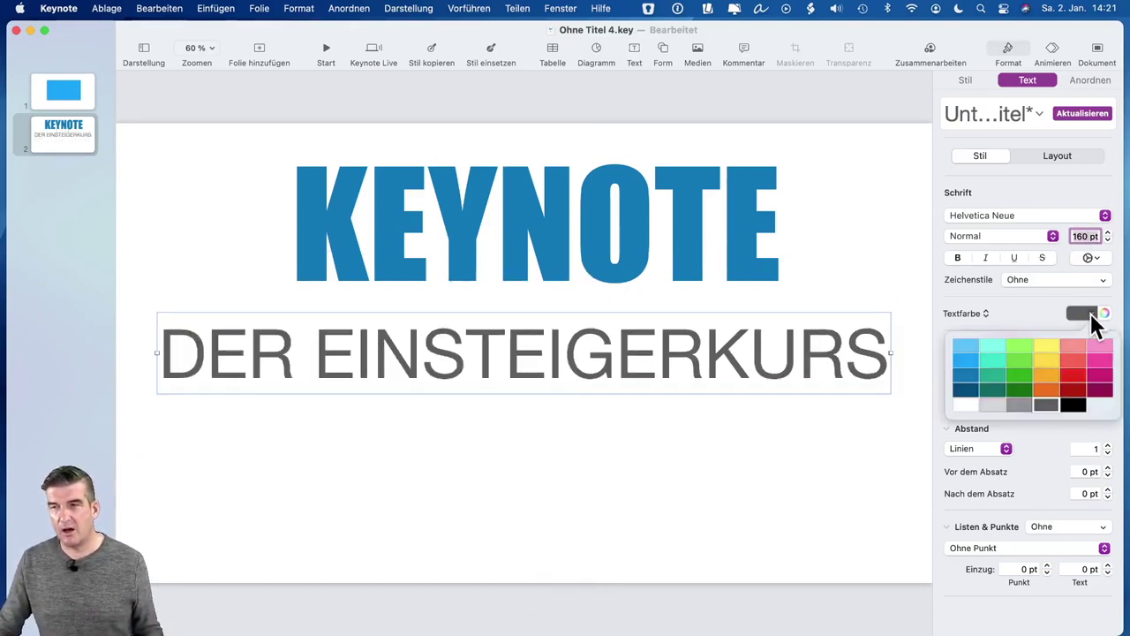
click(1075, 390)
drag(653, 373, 642, 324)
click(636, 430)
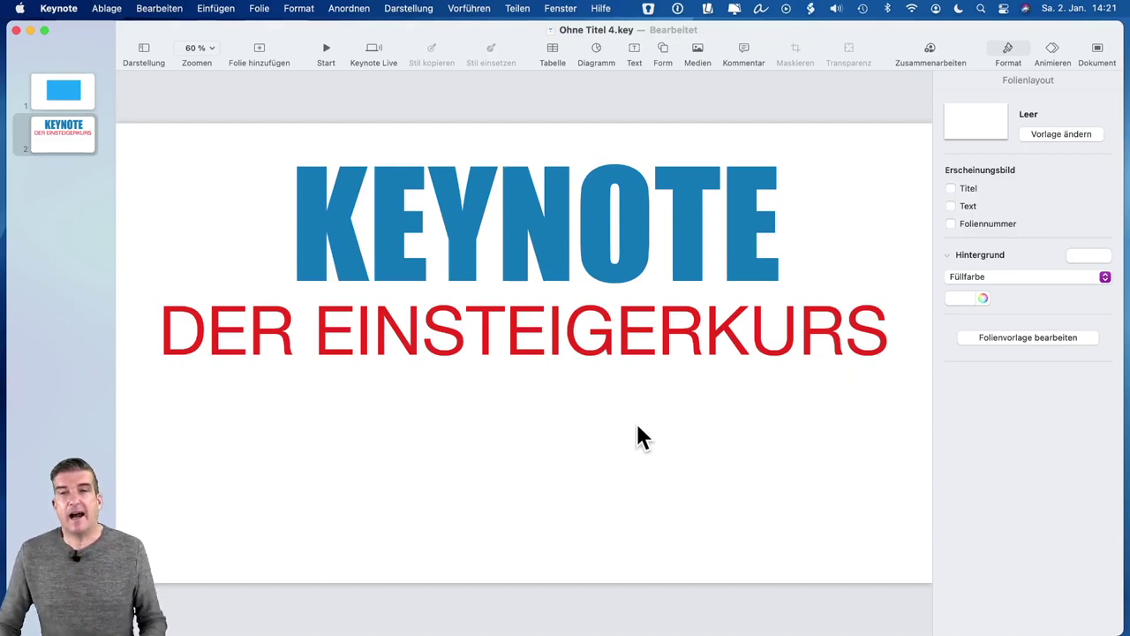
click(557, 222)
click(1039, 115)
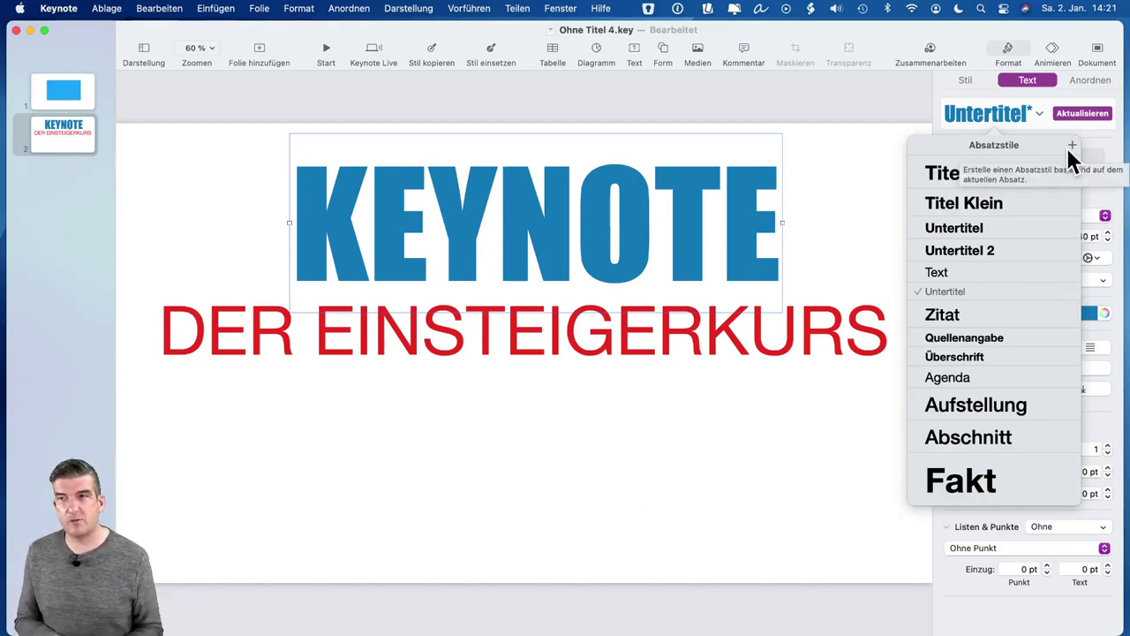
click(640, 417)
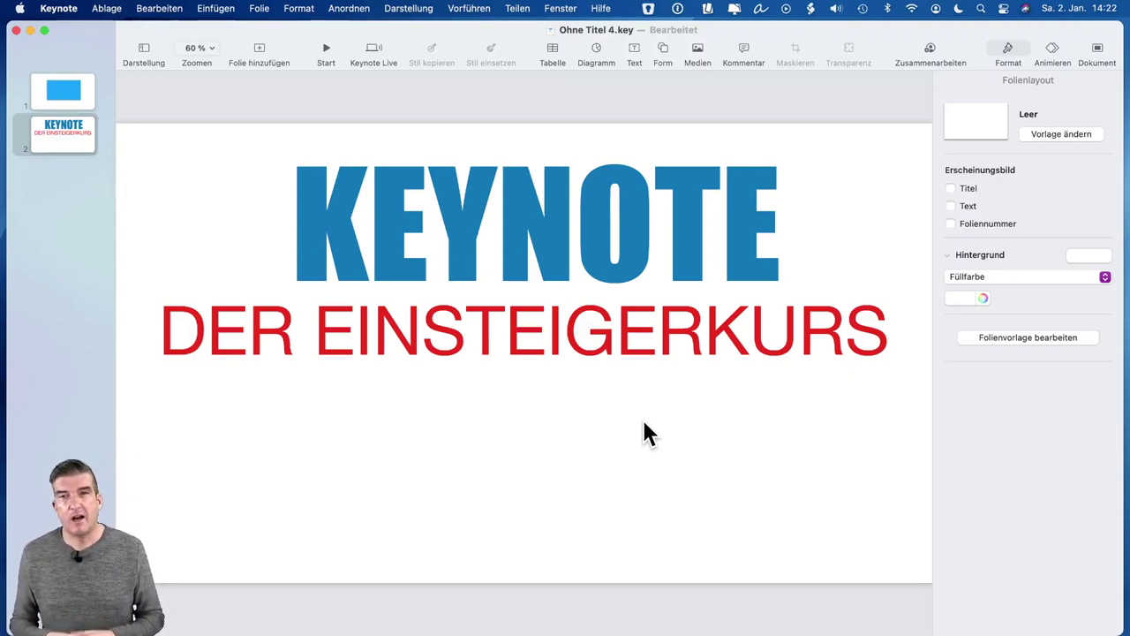
click(64, 137)
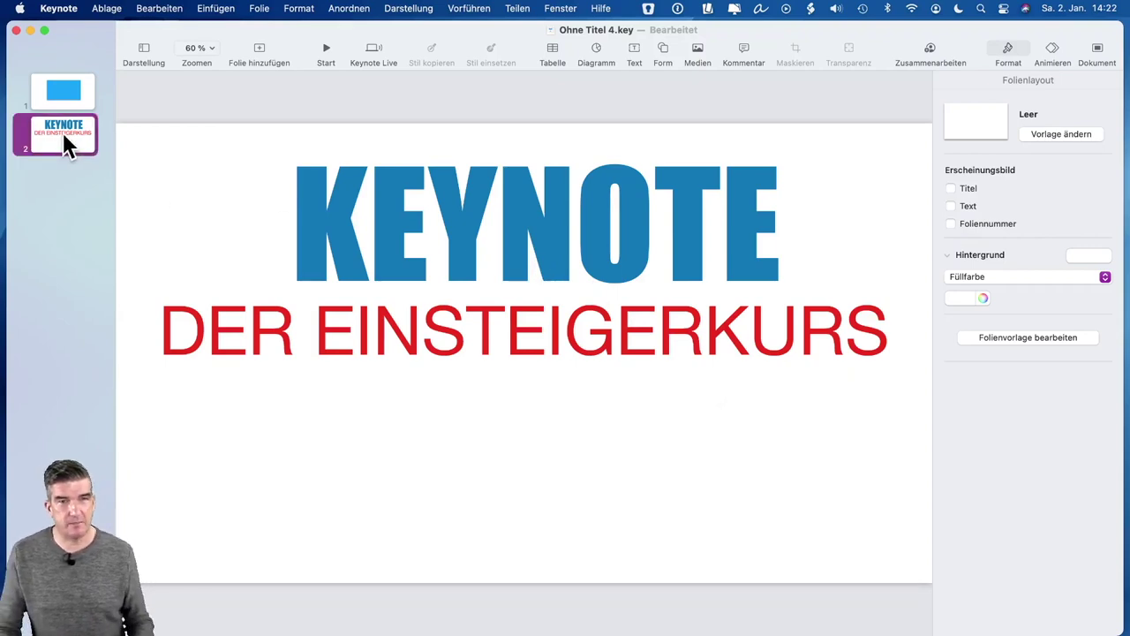
right_click(62, 130)
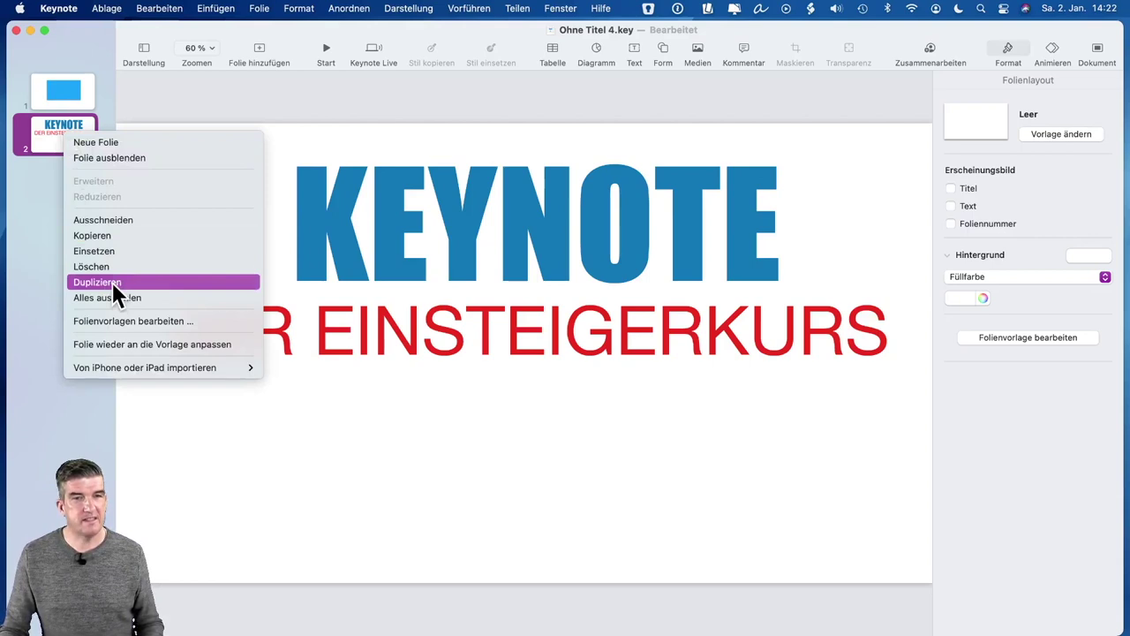
click(17, 132)
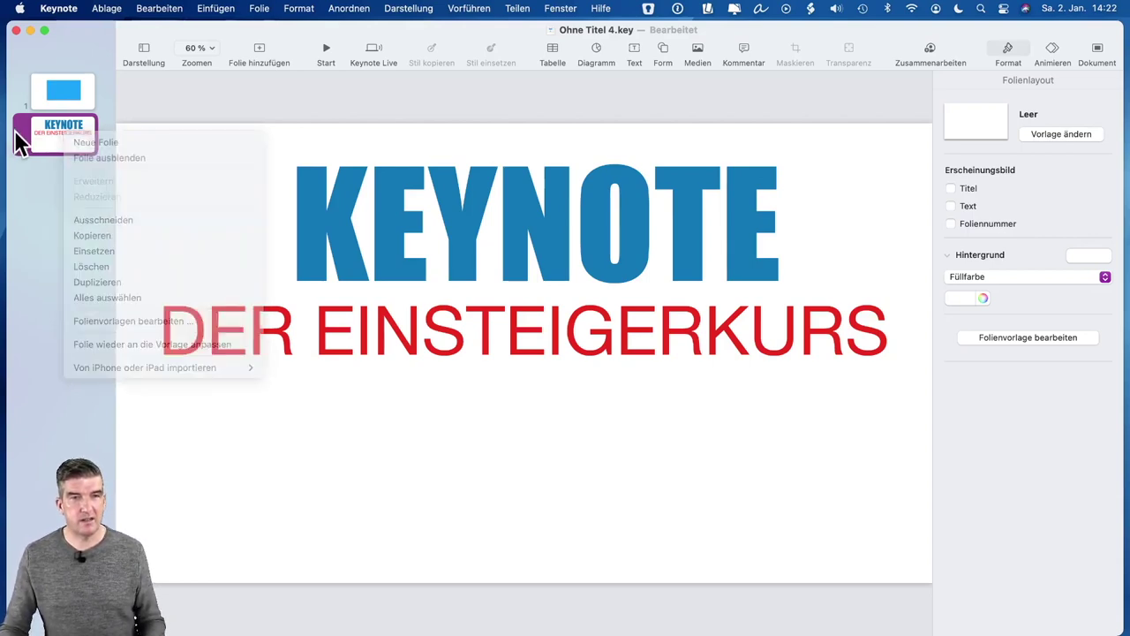
key(super+d)
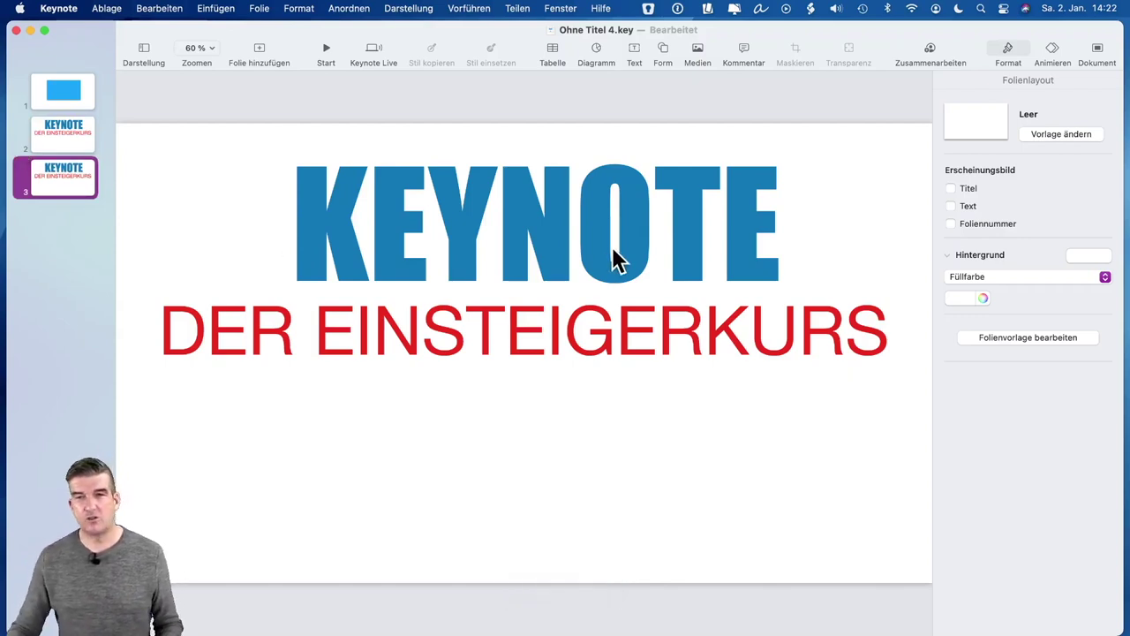
double_click(623, 329)
key(super+a)
text(TEIL)
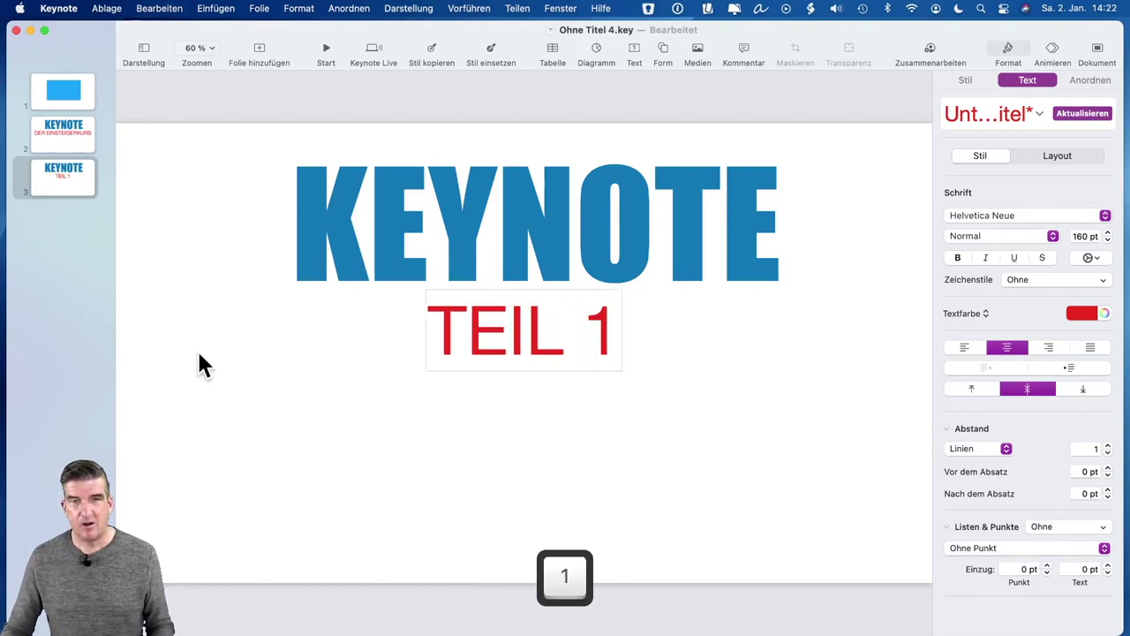
click(47, 315)
click(28, 129)
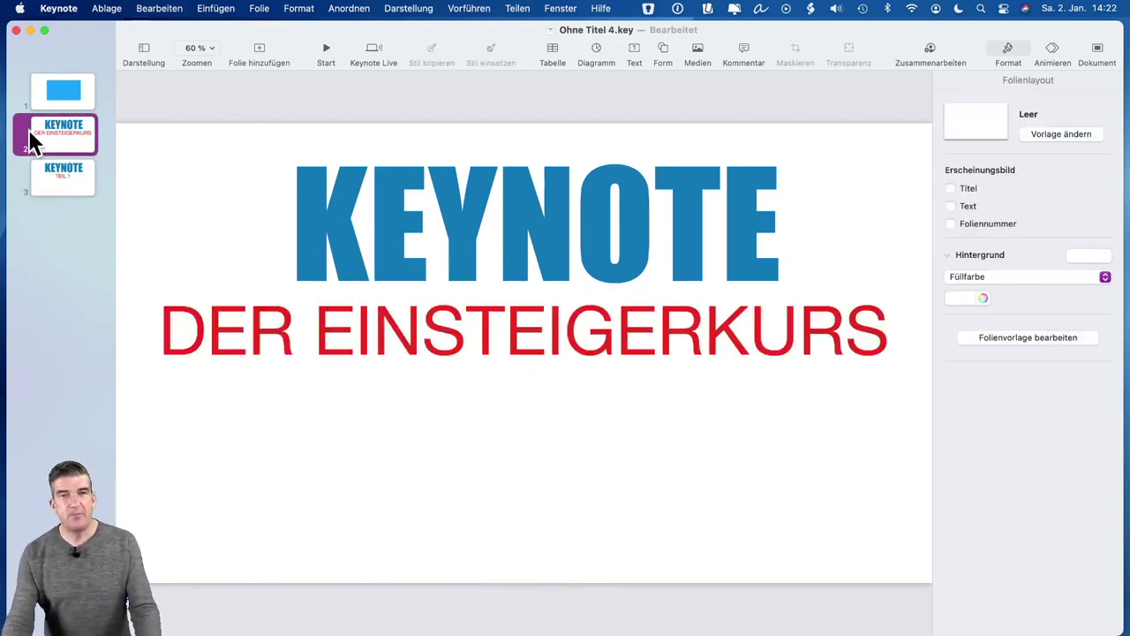
click(53, 189)
click(65, 140)
click(64, 179)
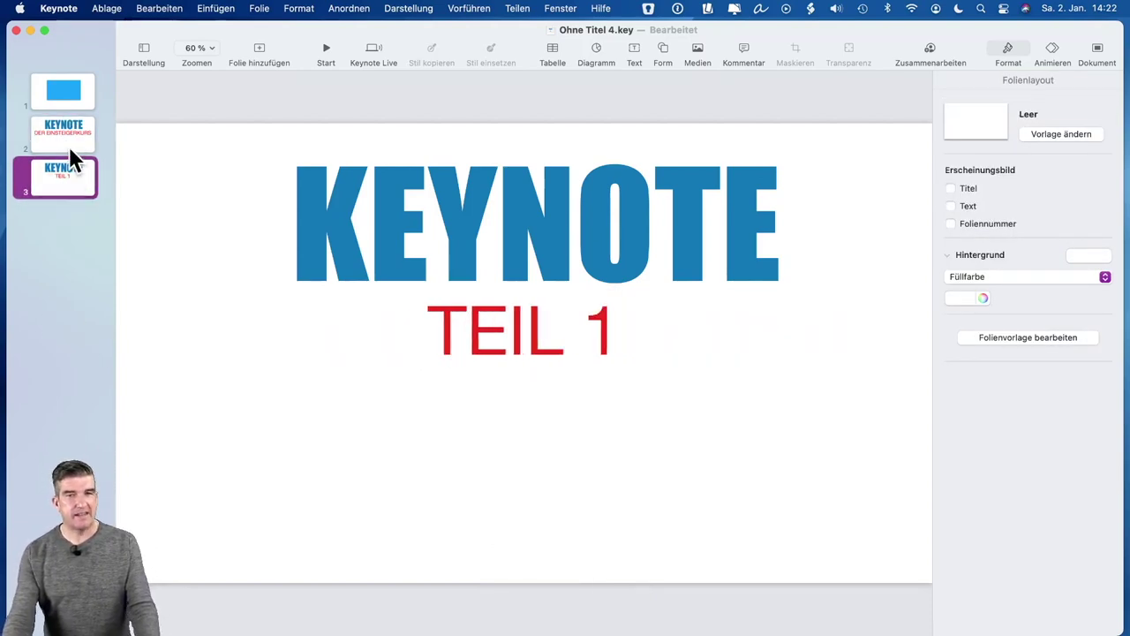
click(70, 149)
click(71, 181)
click(71, 132)
click(68, 175)
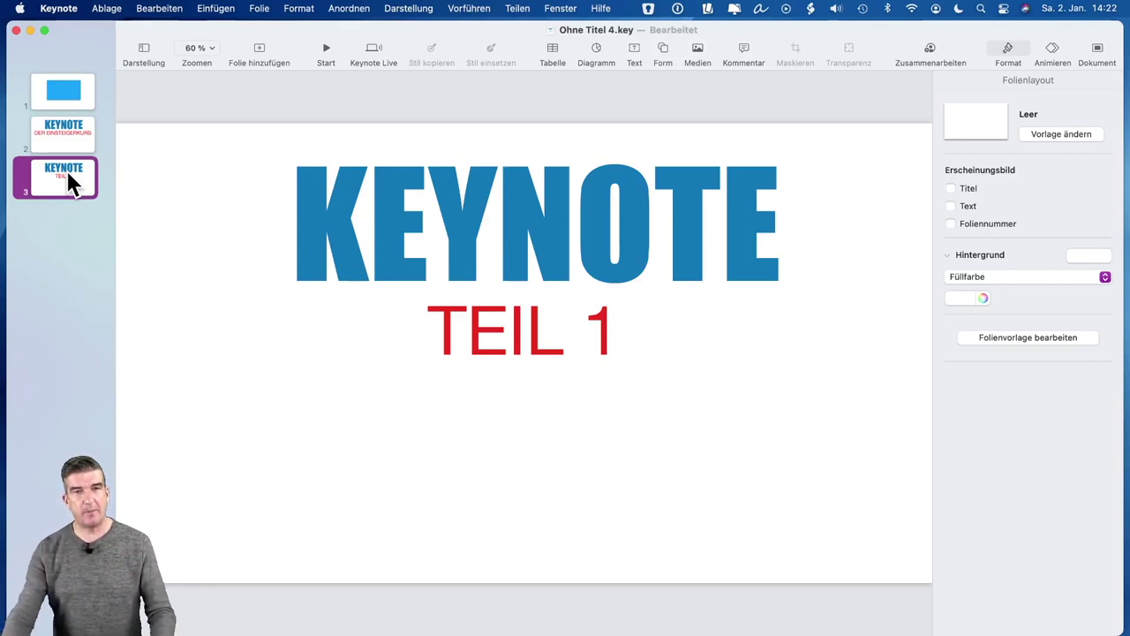
click(71, 137)
click(74, 161)
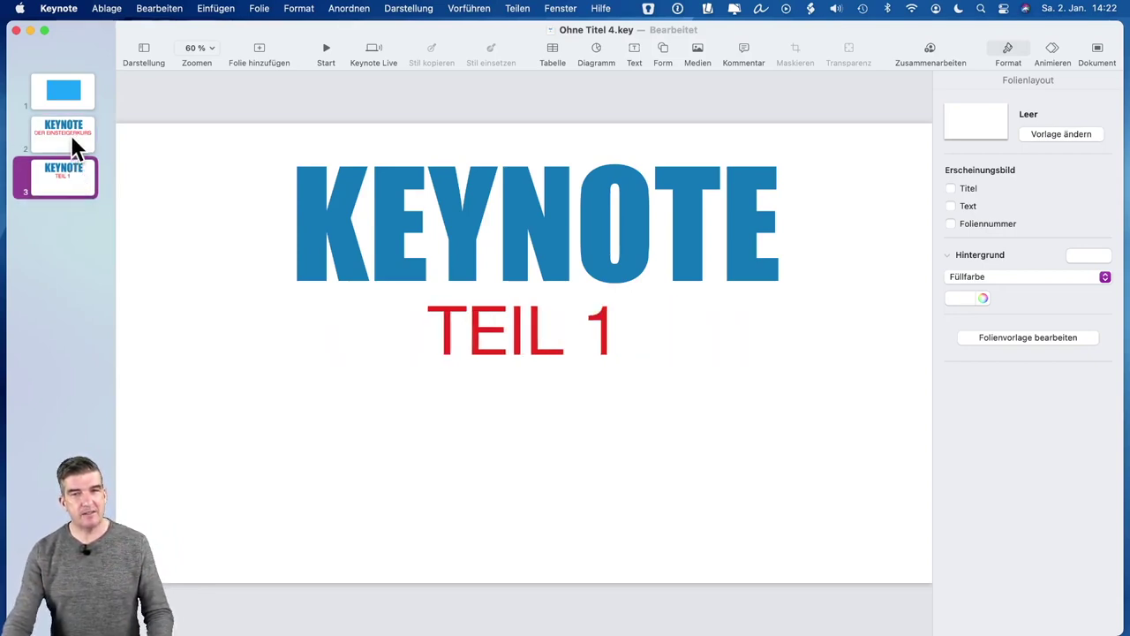
click(71, 133)
click(55, 184)
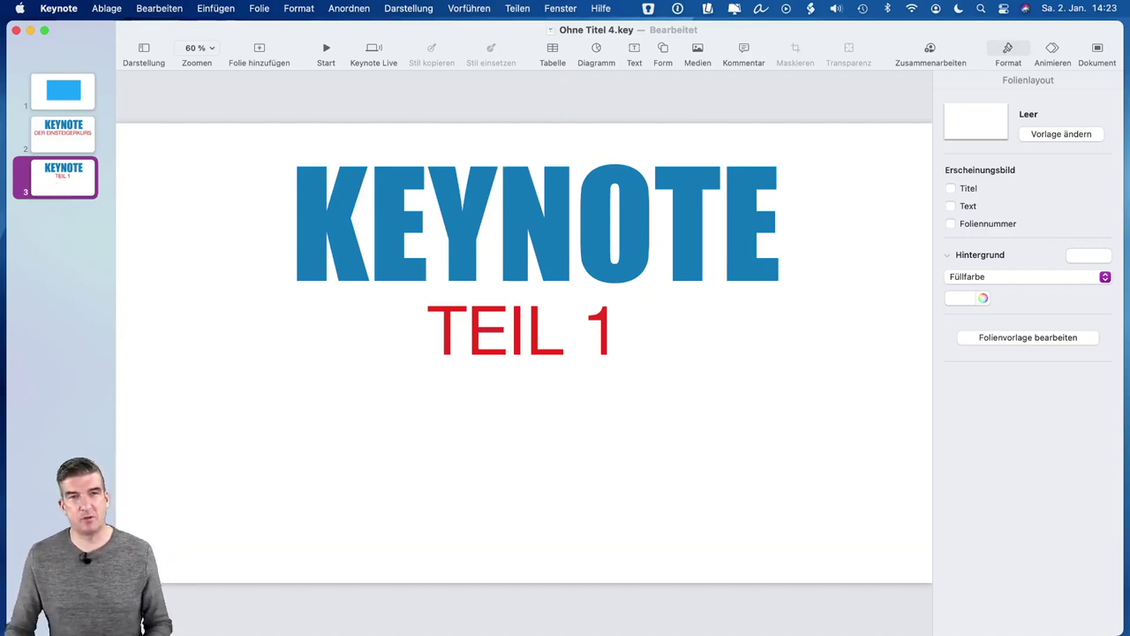
Step: Delete slide 1, the one holding the blue rectangle
click(68, 89)
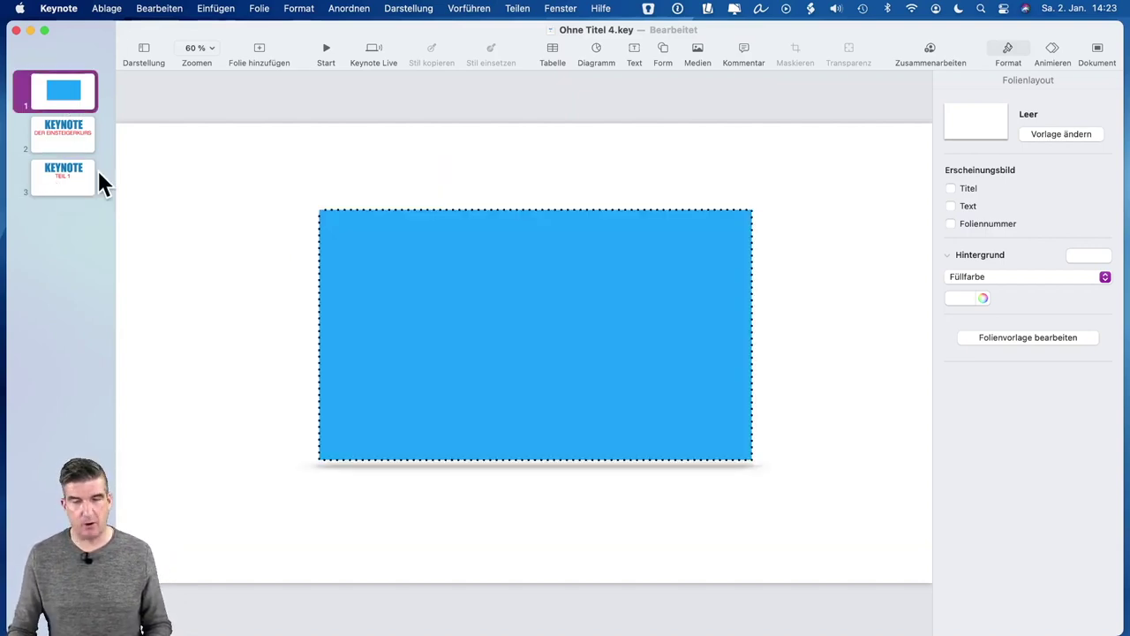
key(BackSpace)
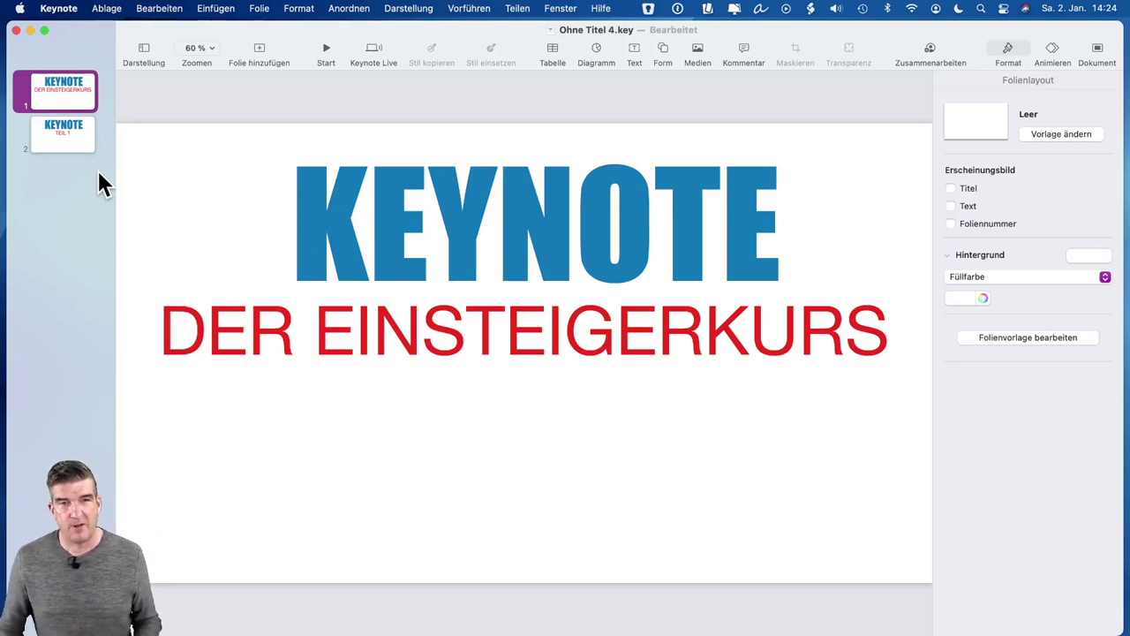
Step: Reveal Keynote.app in Finder via the Dock icon's Optionen > Im Finder anzeigen
mouse_move(446, 632)
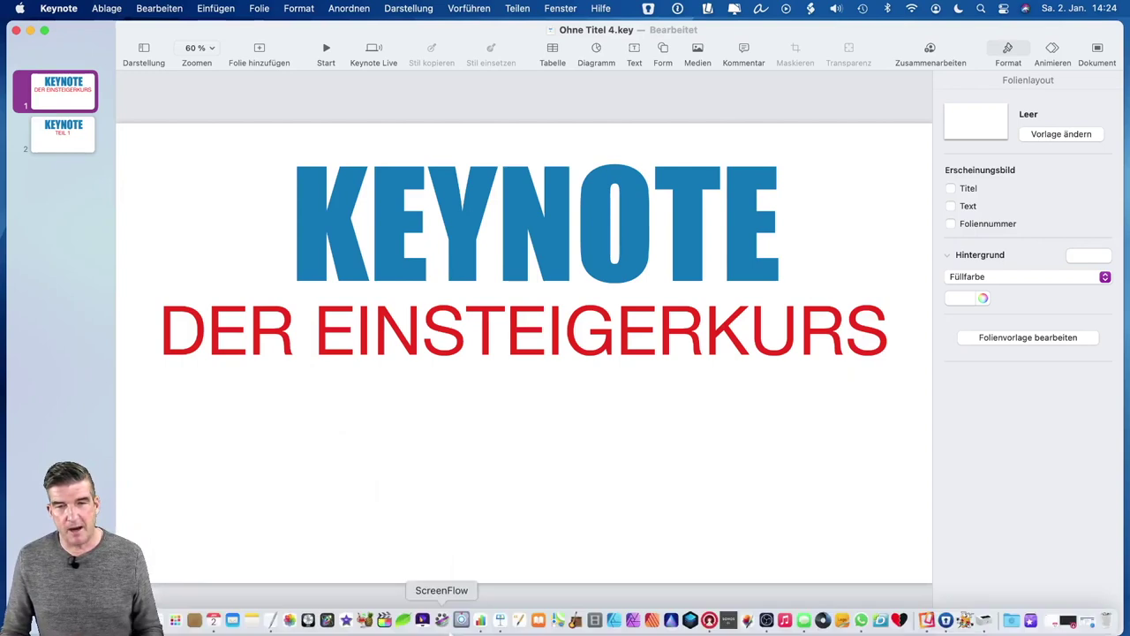
right_click(501, 609)
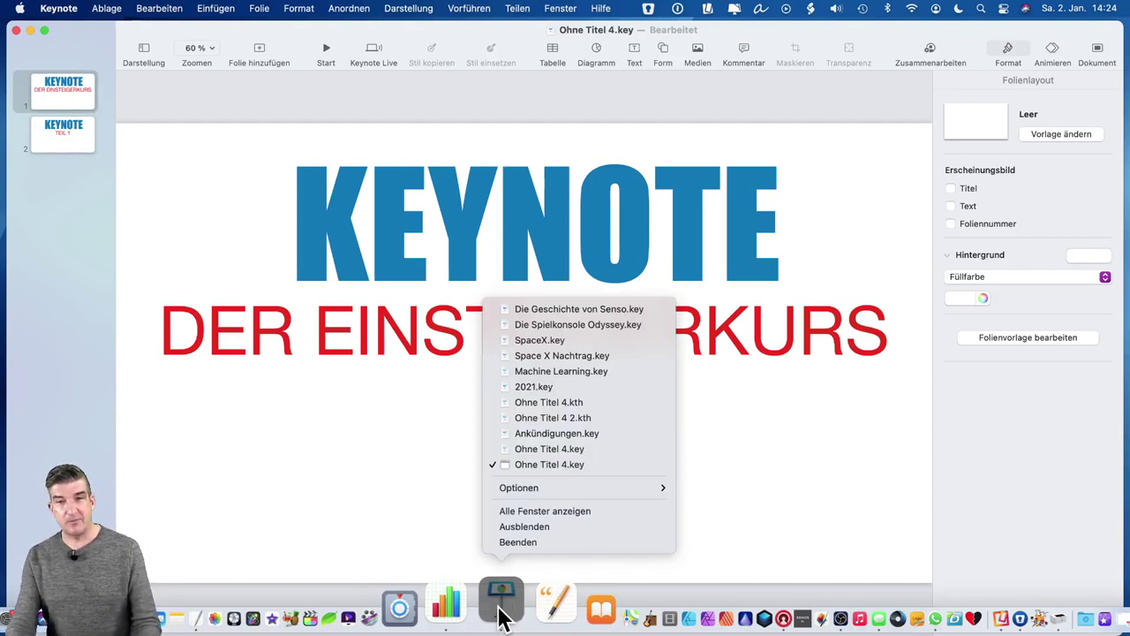
mouse_move(521, 489)
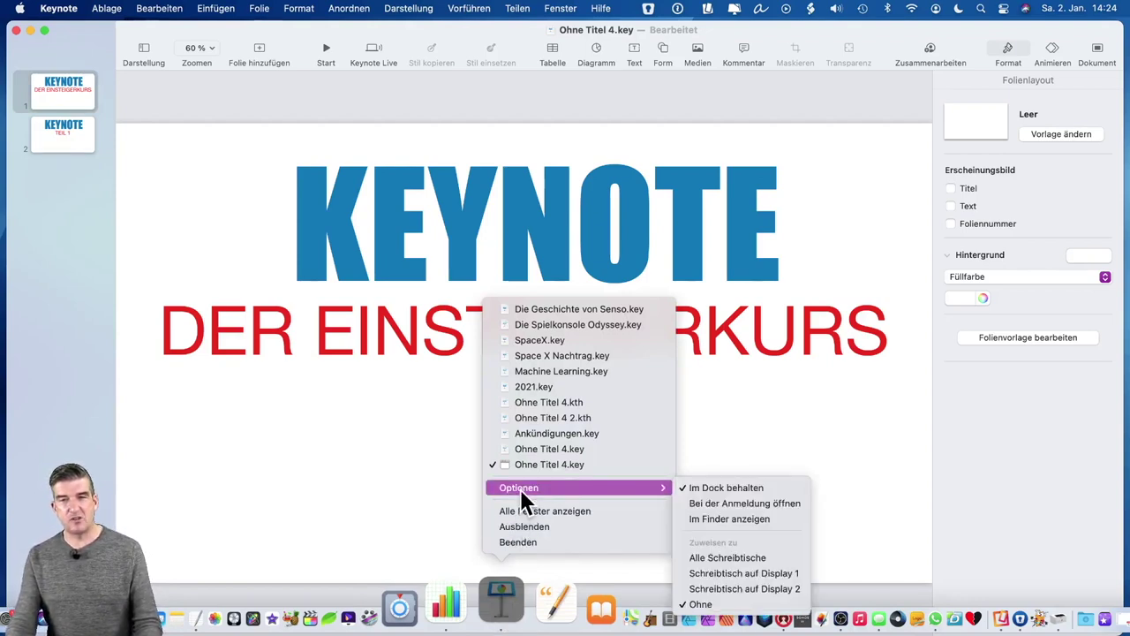
click(725, 518)
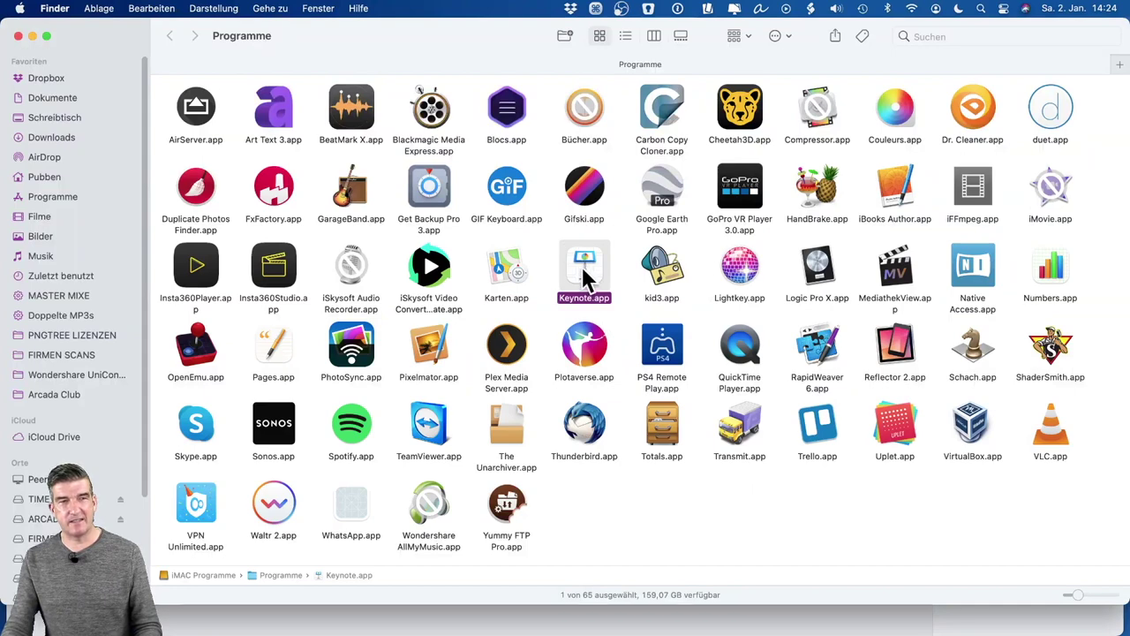
Step: Copy the Keynote.app icon from its Info window, then close the Info and Programme windows
key(super)
key(super+i)
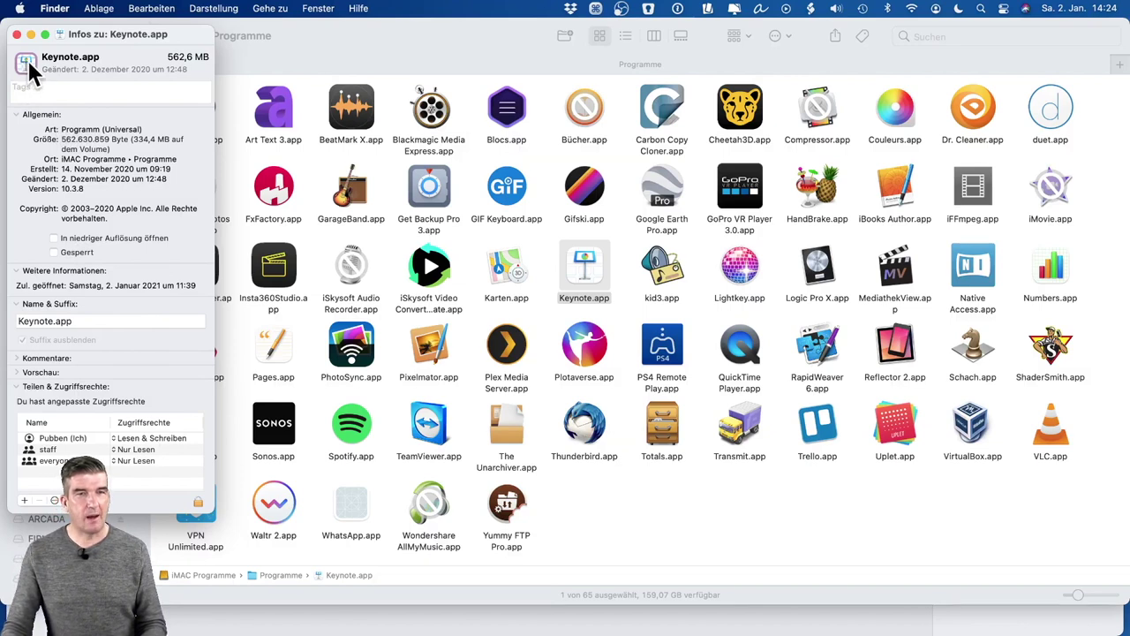
key(alt)
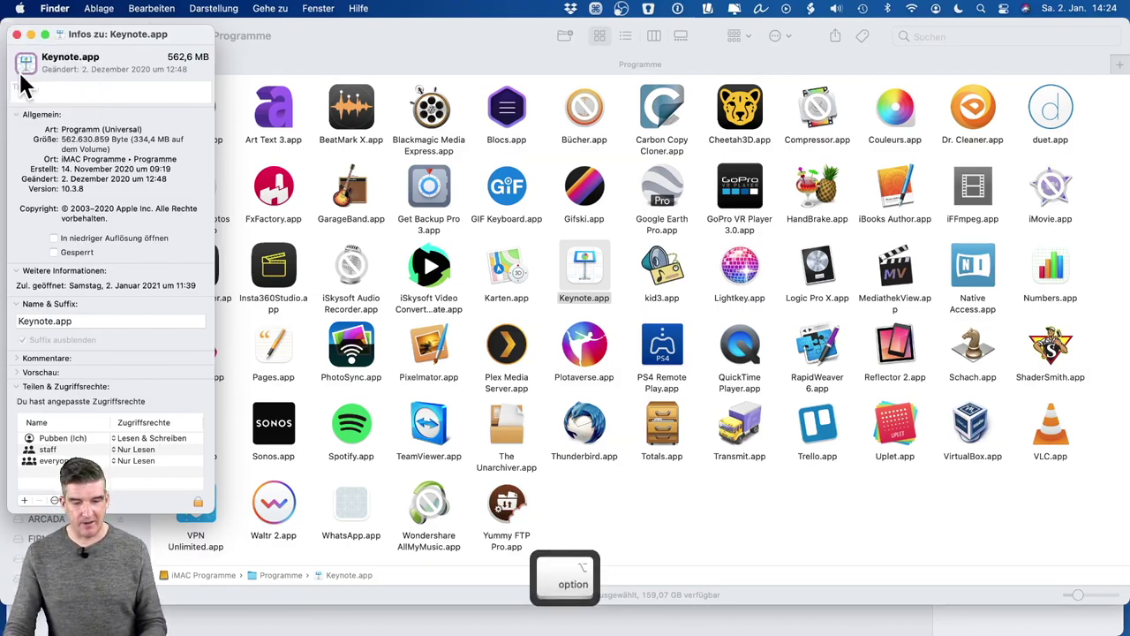
key(super+c)
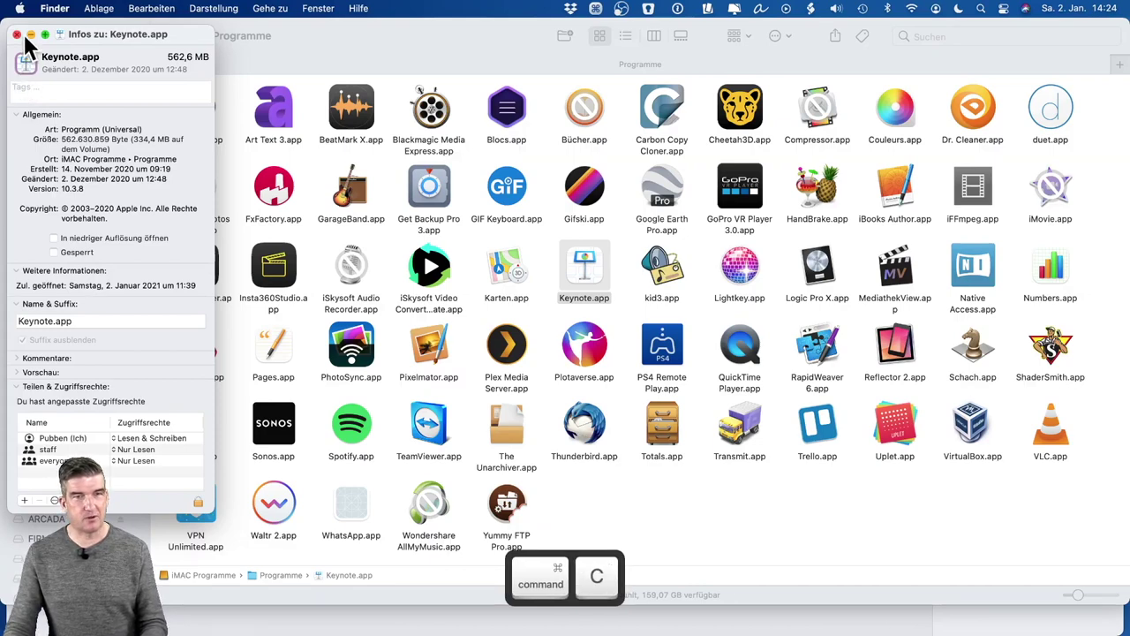
click(17, 34)
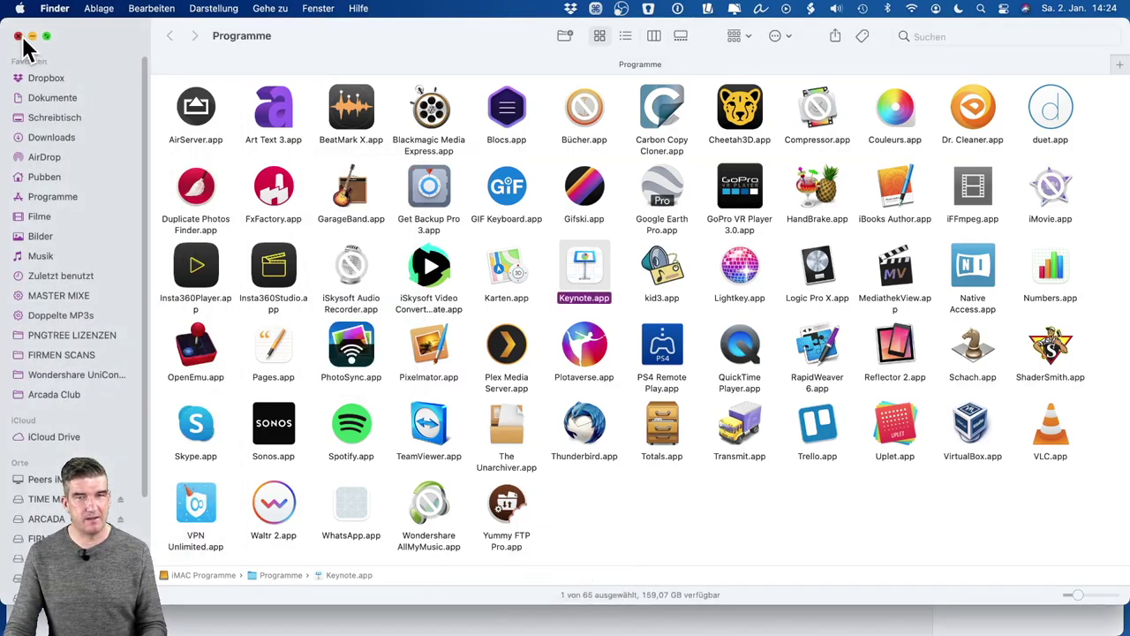
click(18, 35)
Step: Paste the Keynote app icon onto the title slide and centre it below DER EINSTEIGERKURS
click(506, 141)
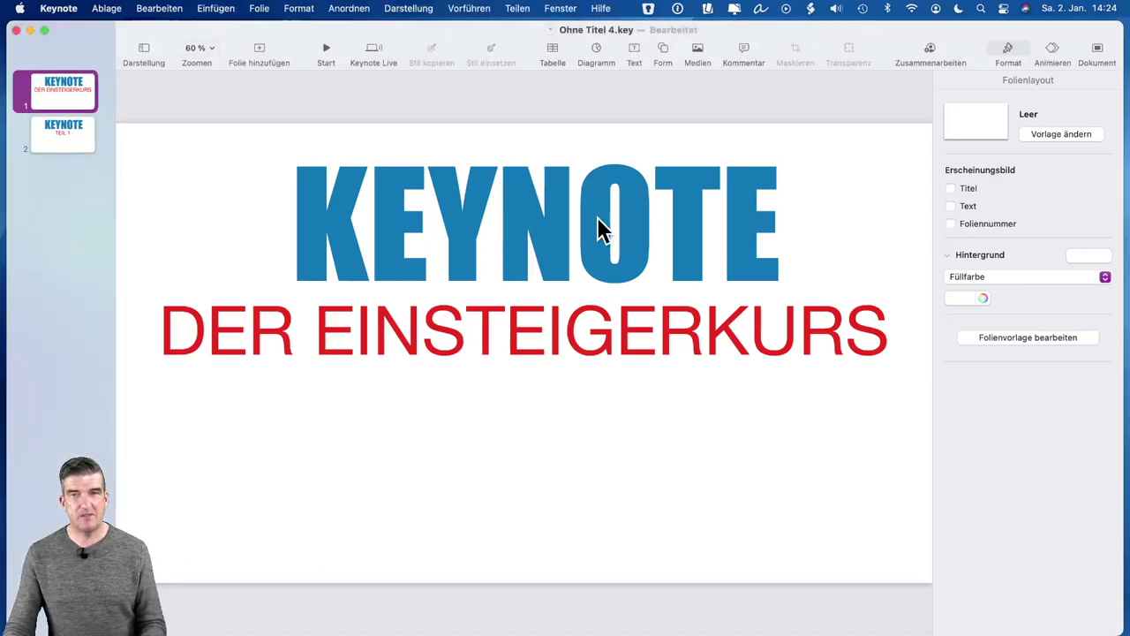
click(599, 325)
key(super+v)
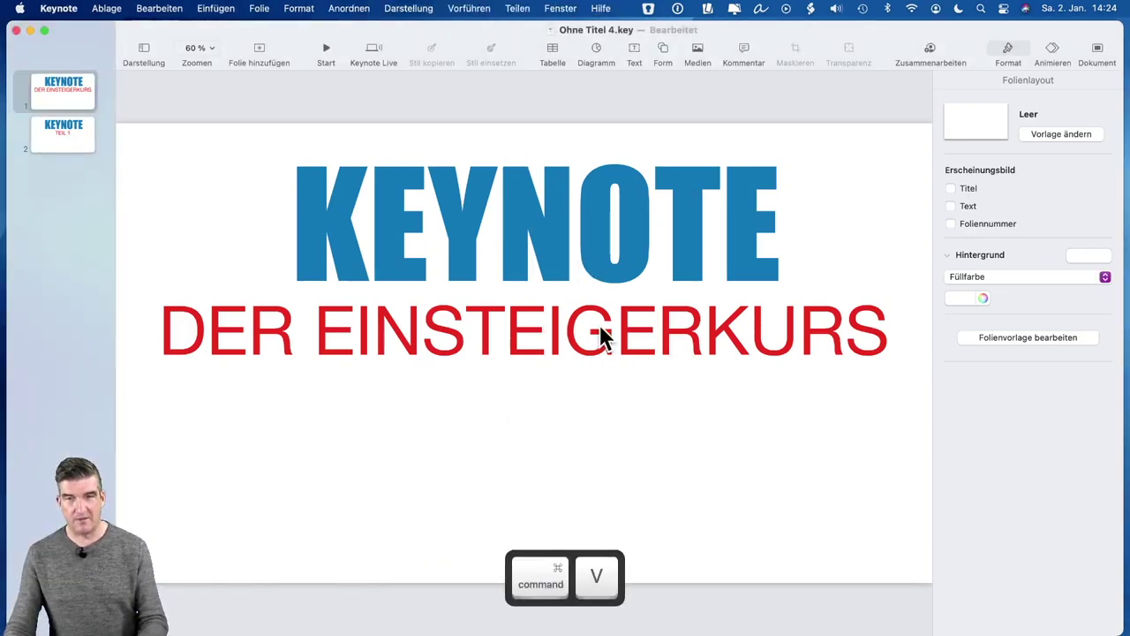
drag(630, 428, 371, 521)
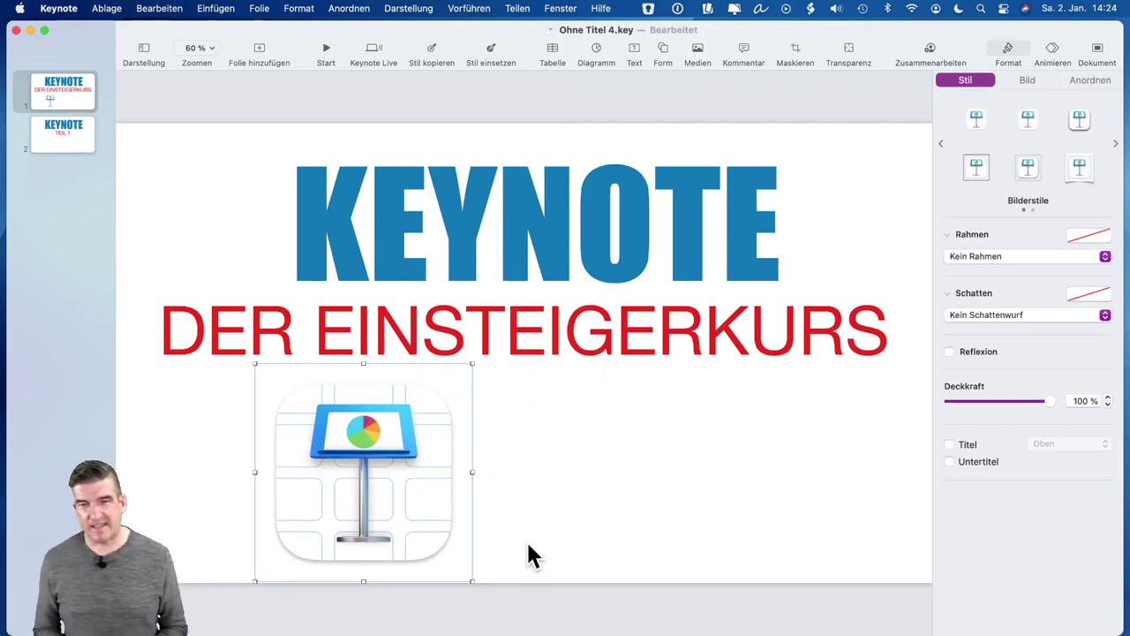
drag(400, 482, 584, 483)
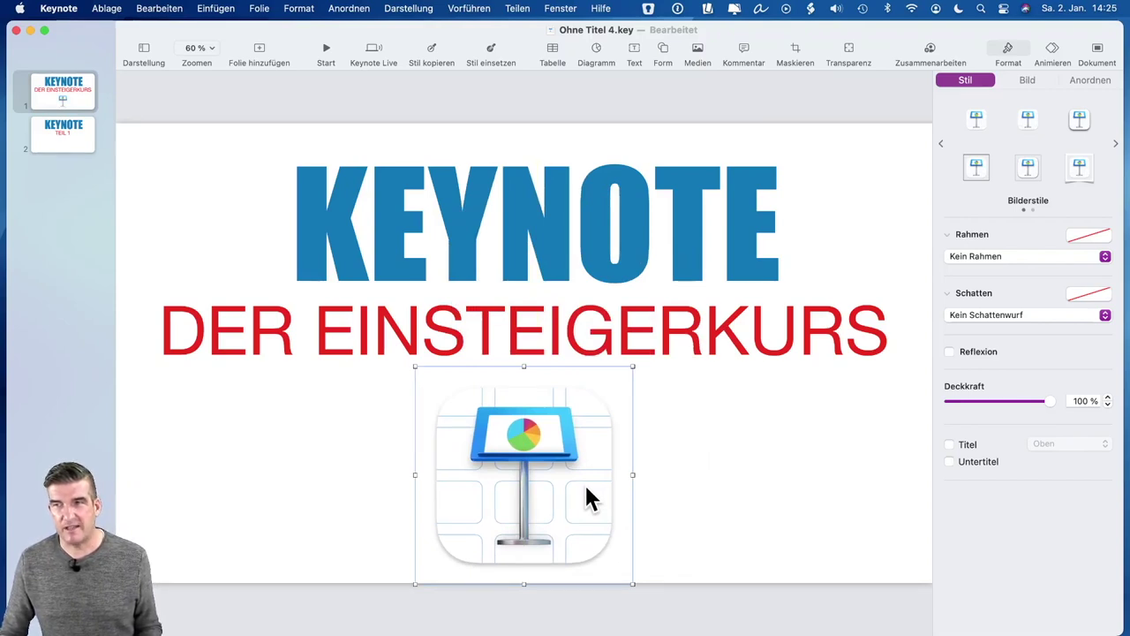
click(27, 89)
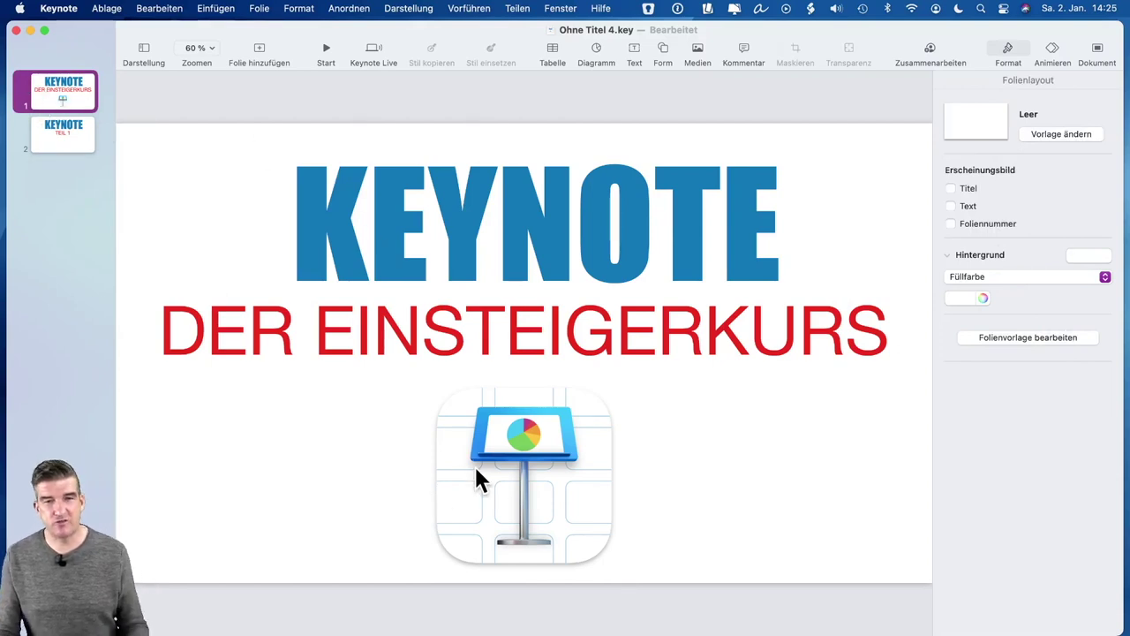
click(546, 479)
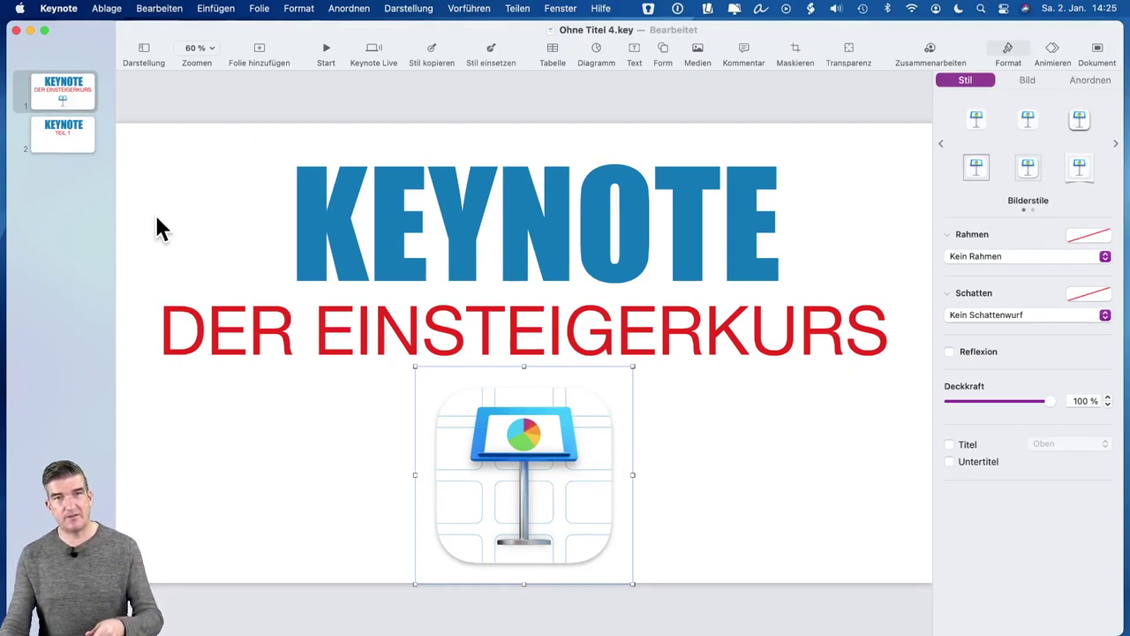
click(26, 84)
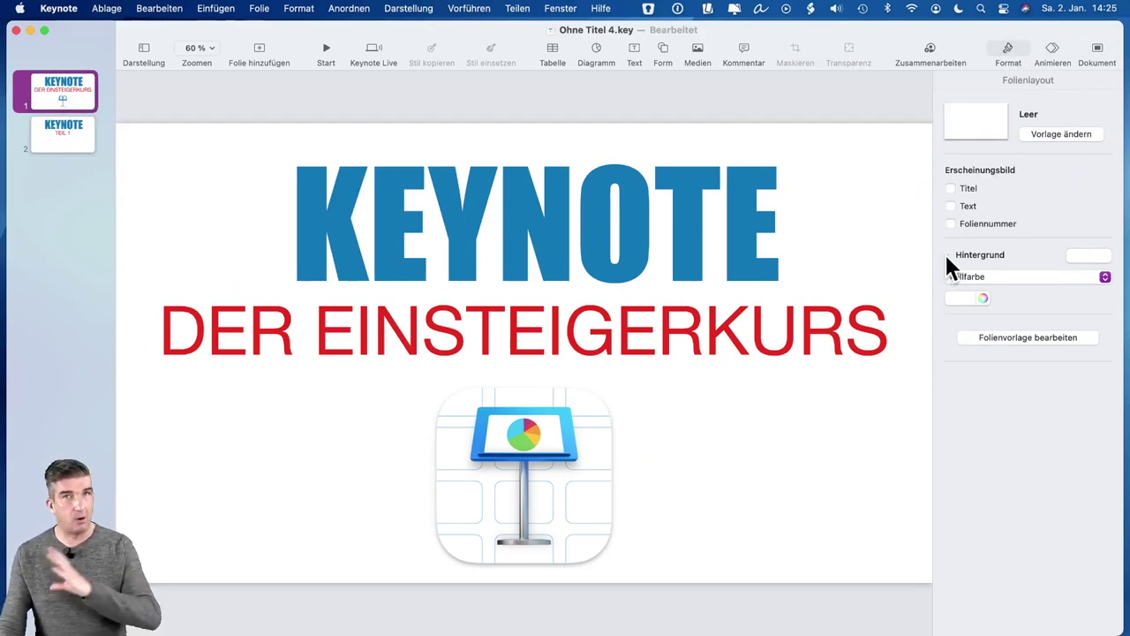
Step: Try orange, then pink, as the title slide's Füllfarbe background, then bring up the colour picker
click(968, 297)
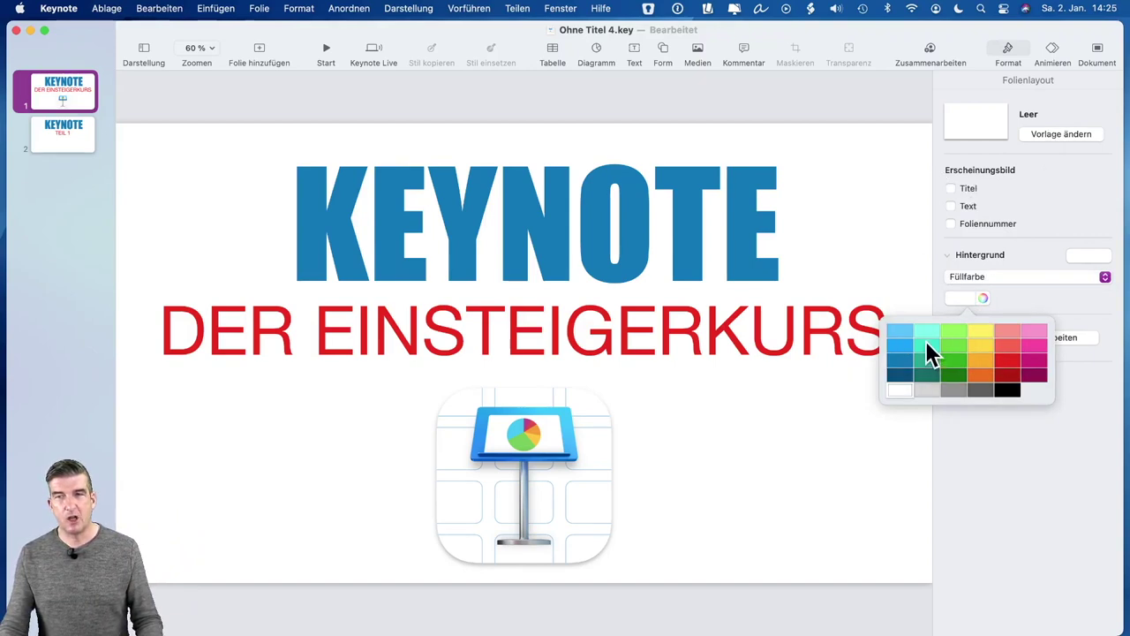
click(986, 359)
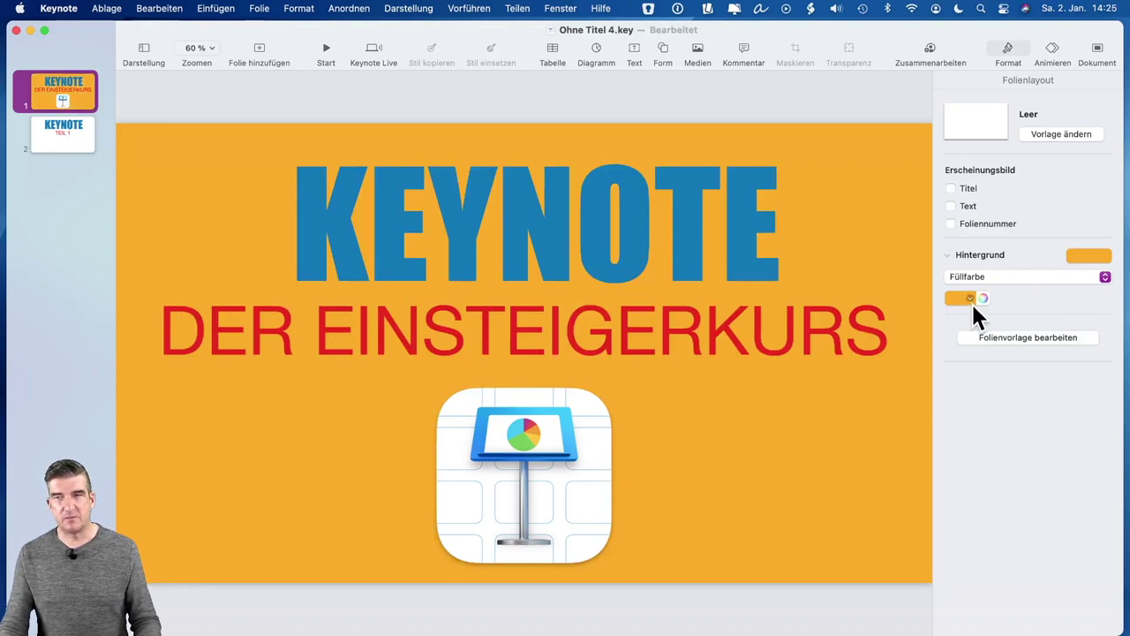
click(970, 297)
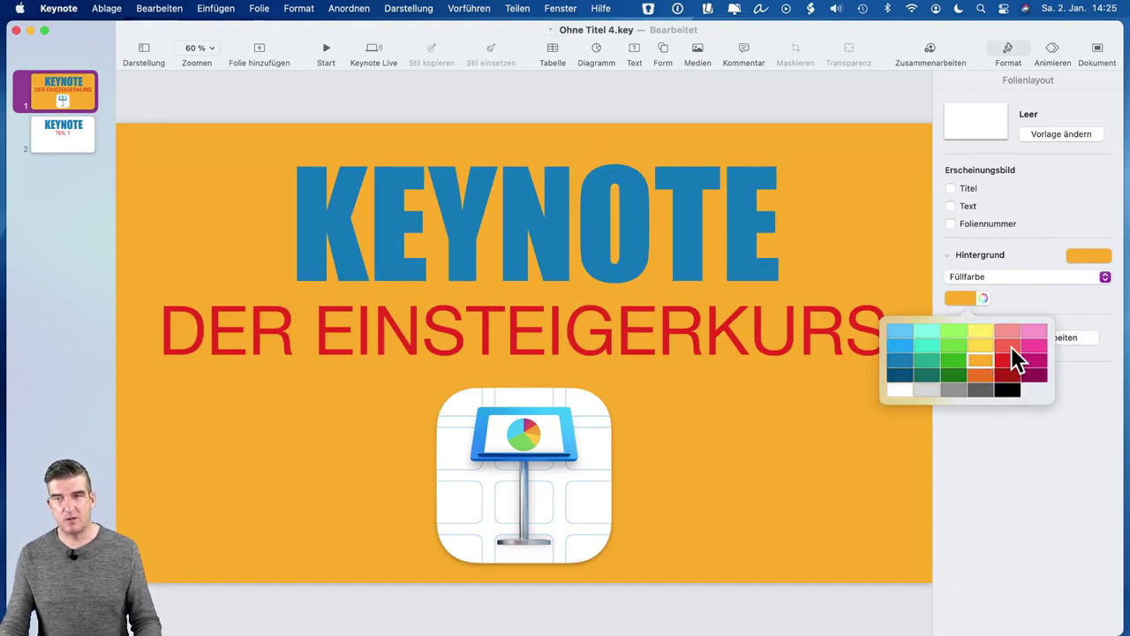
click(1007, 334)
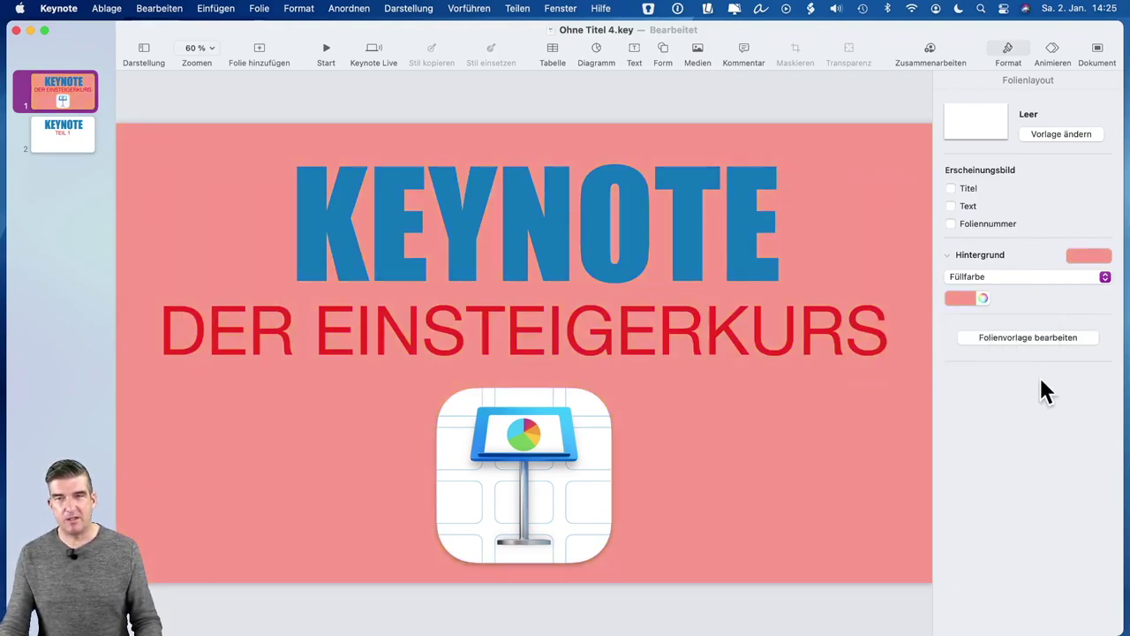
click(982, 298)
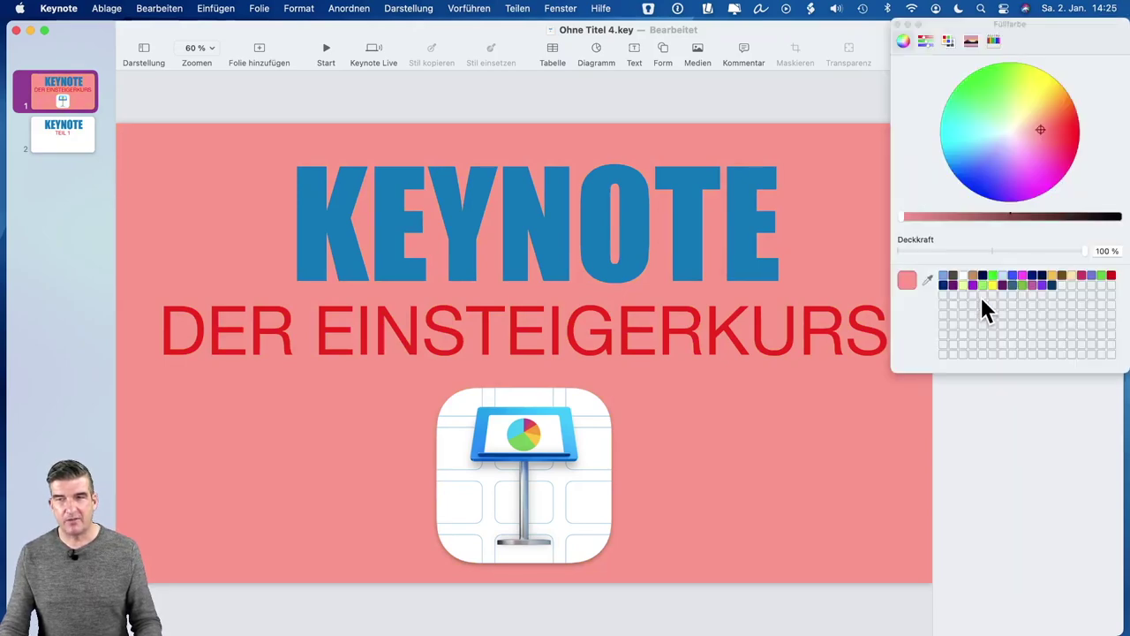
Step: Set the title slide background to a pale cyan from the colour wheel
click(995, 159)
drag(995, 158, 997, 131)
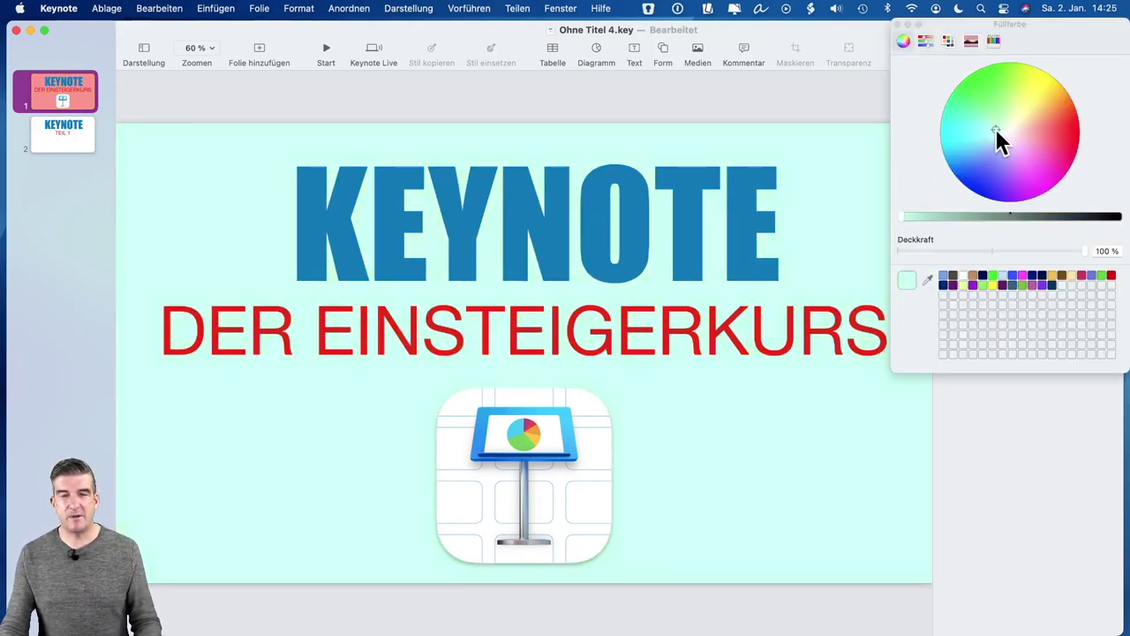
click(898, 24)
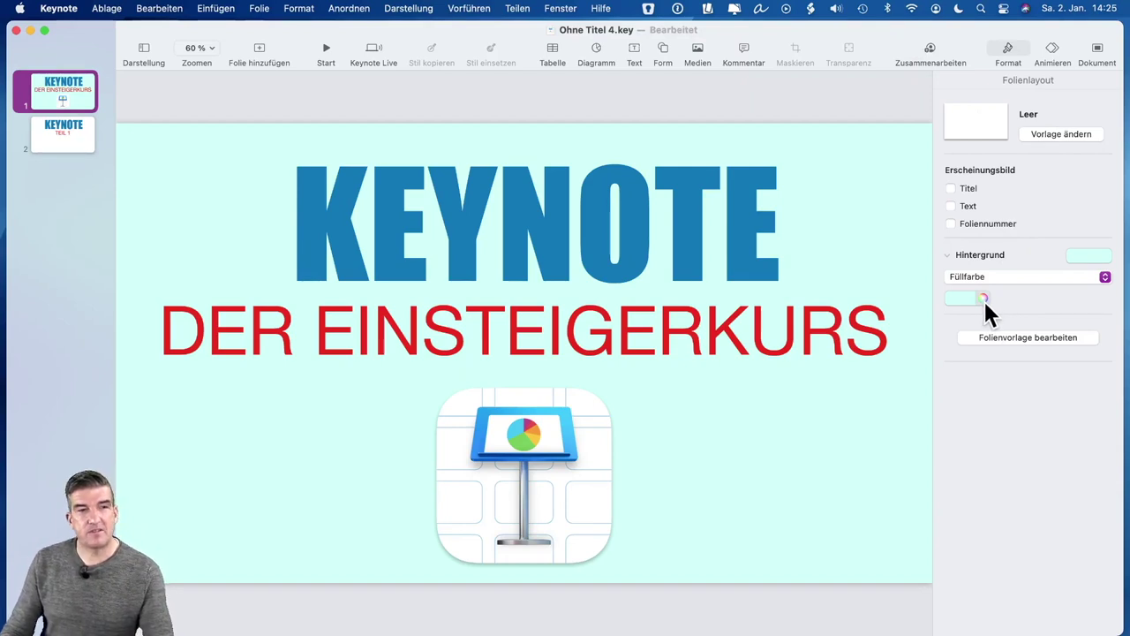
Step: Save the pale cyan background colour as a custom Füllfarbe swatch, then go to slide 2
key(alt)
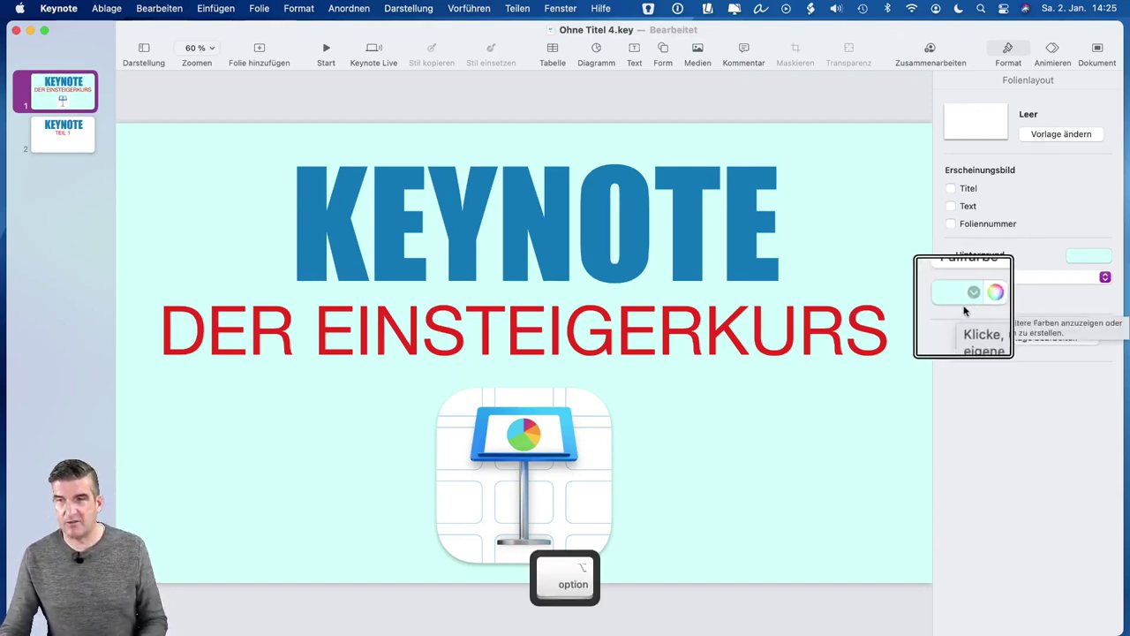
click(971, 302)
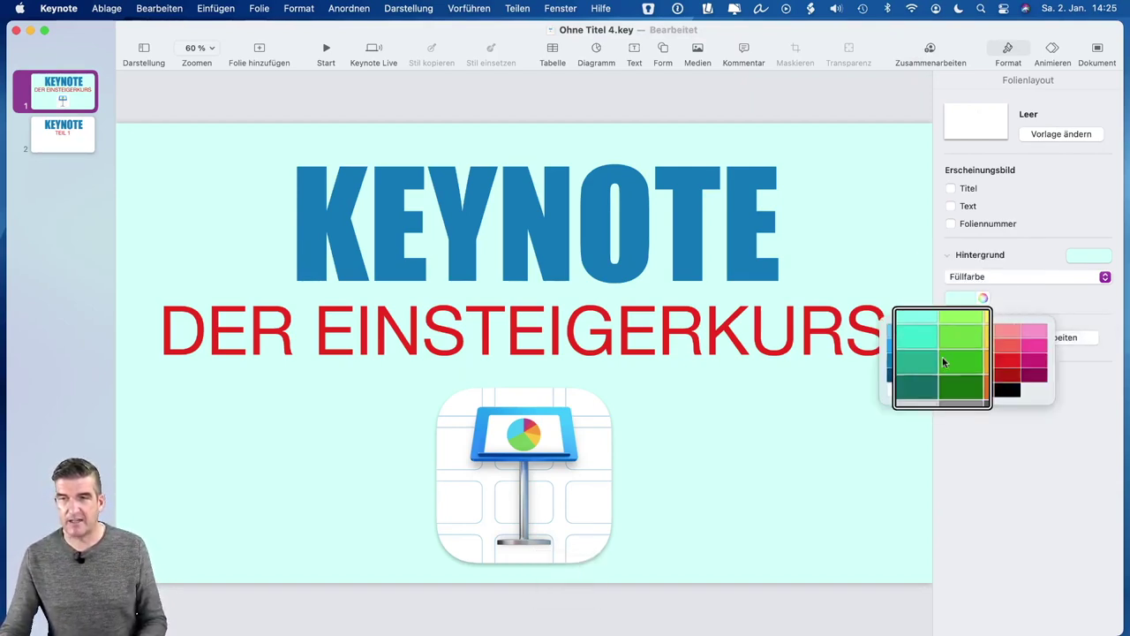
click(984, 301)
click(985, 301)
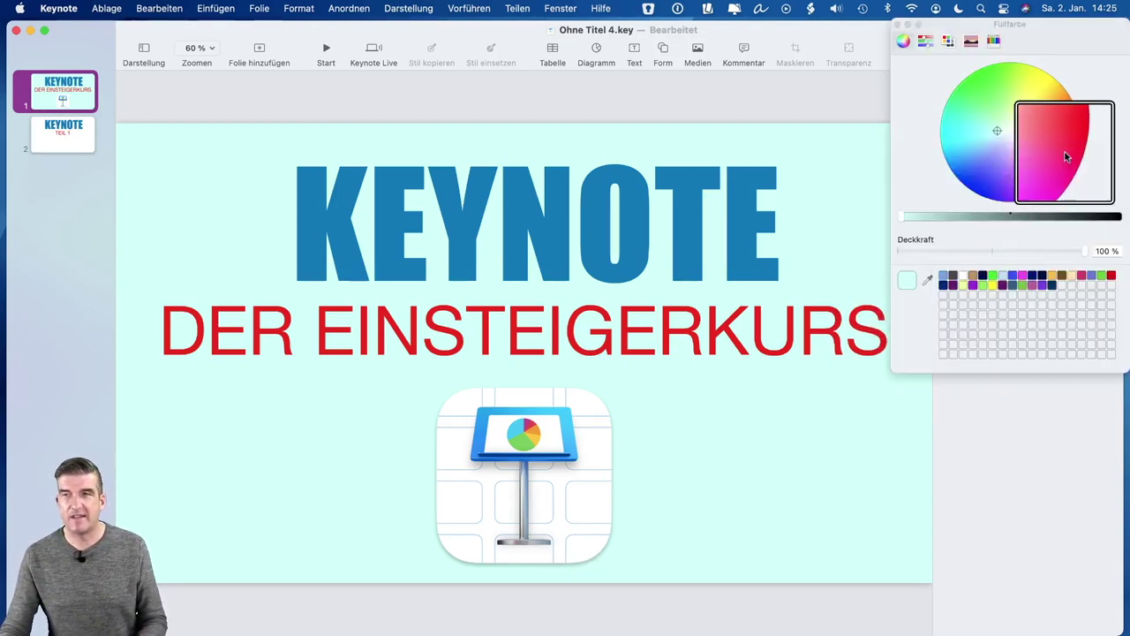
key(alt)
drag(1068, 37, 892, 145)
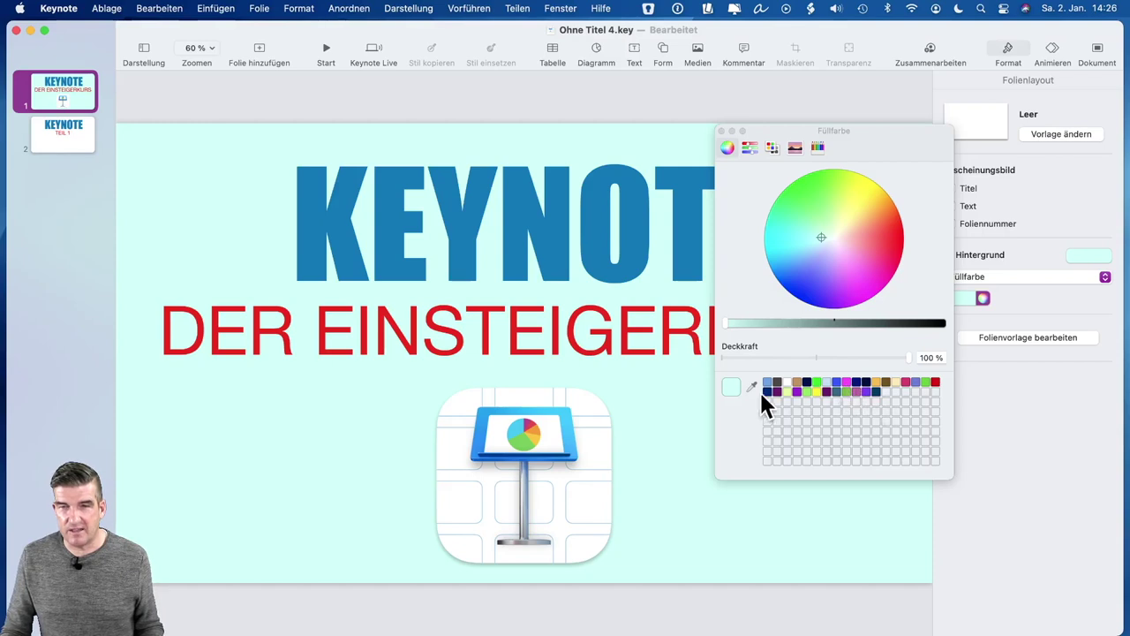
key(alt)
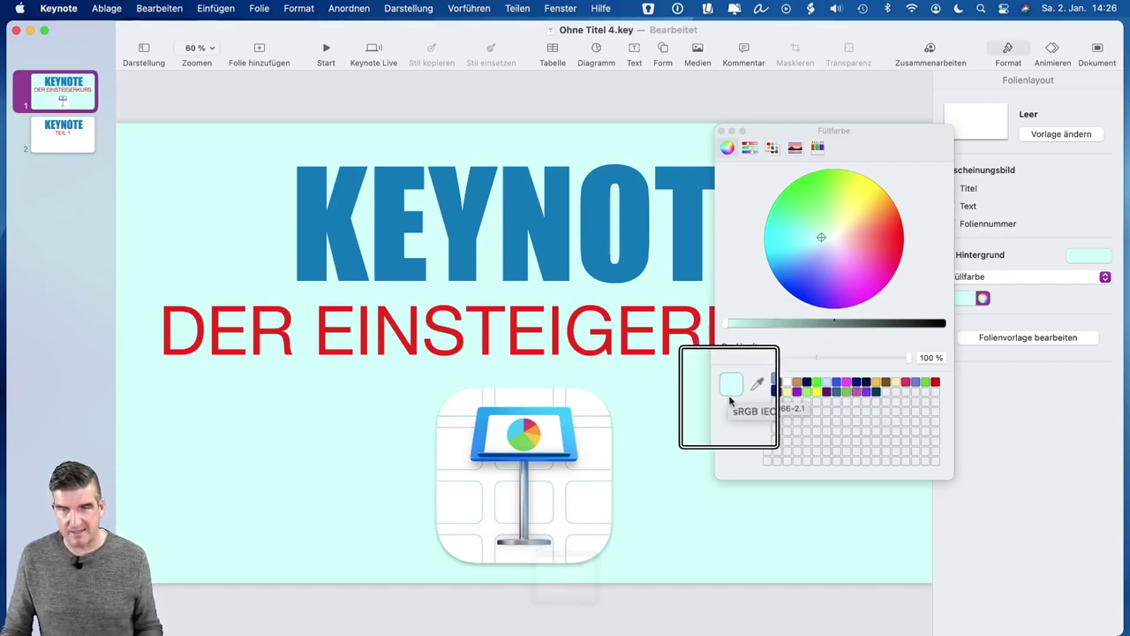
drag(731, 386, 888, 390)
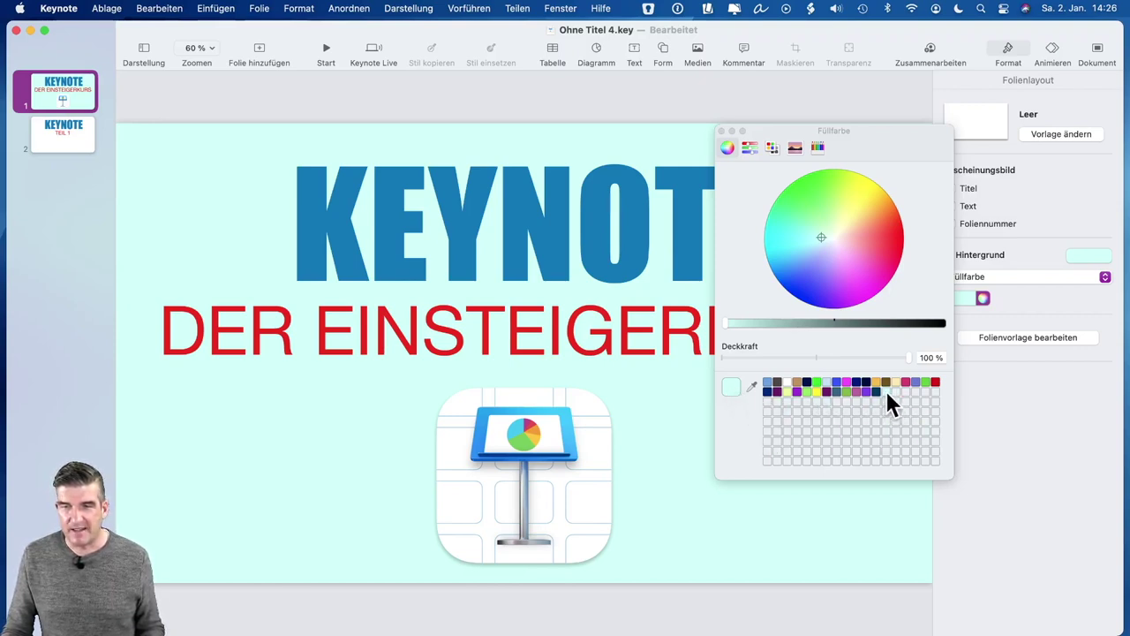
key(alt)
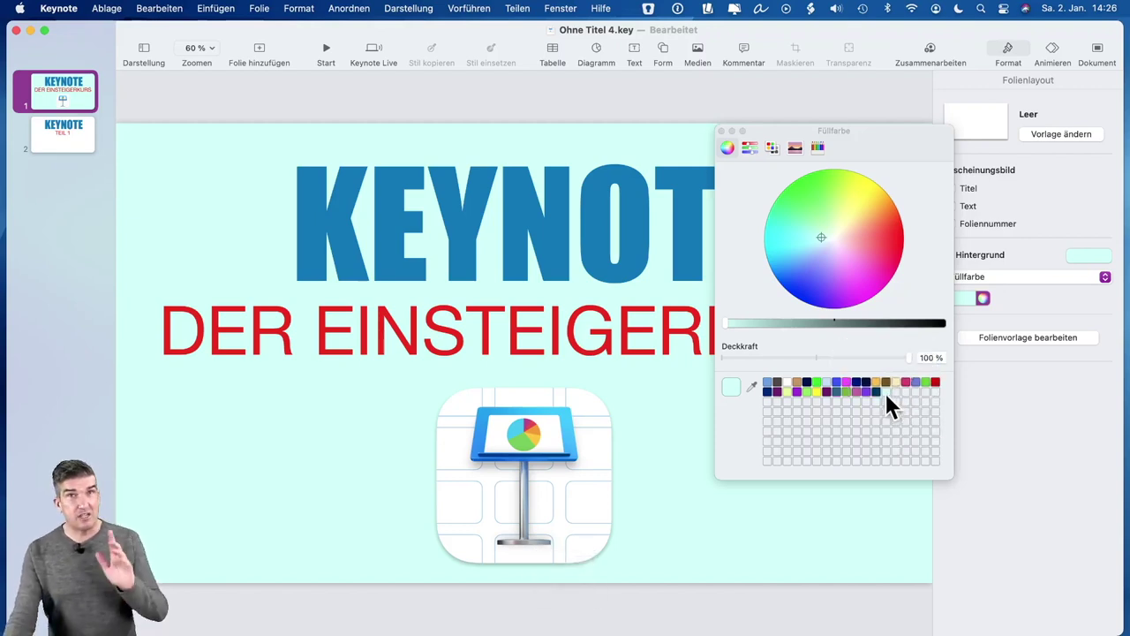
click(732, 130)
click(53, 135)
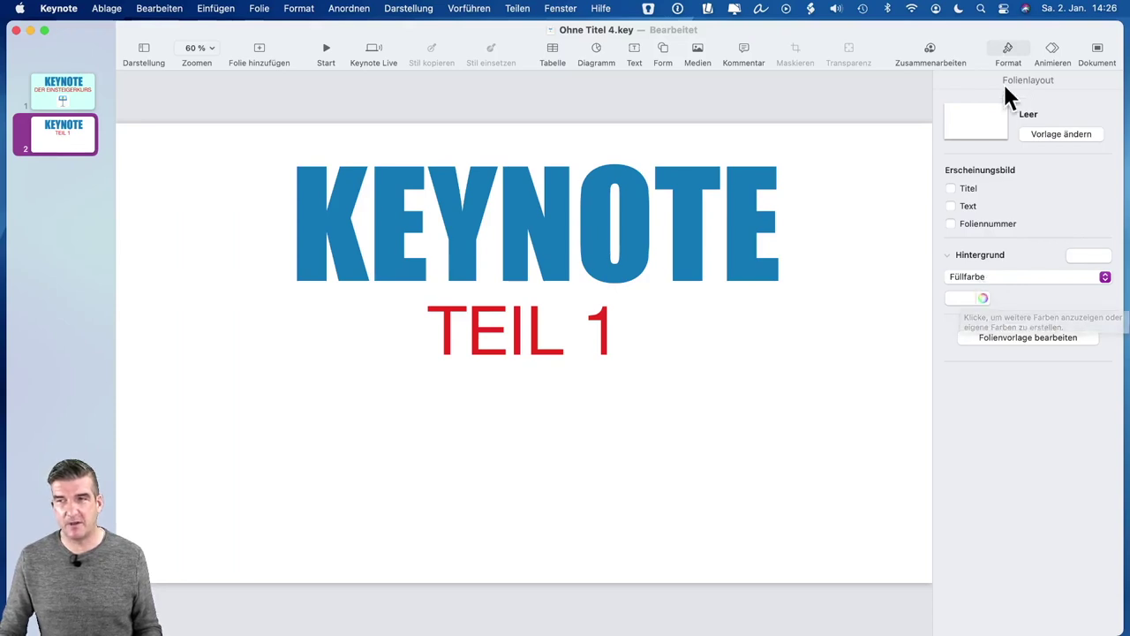
Step: Apply the saved light cyan swatch to slide 2's background
click(983, 298)
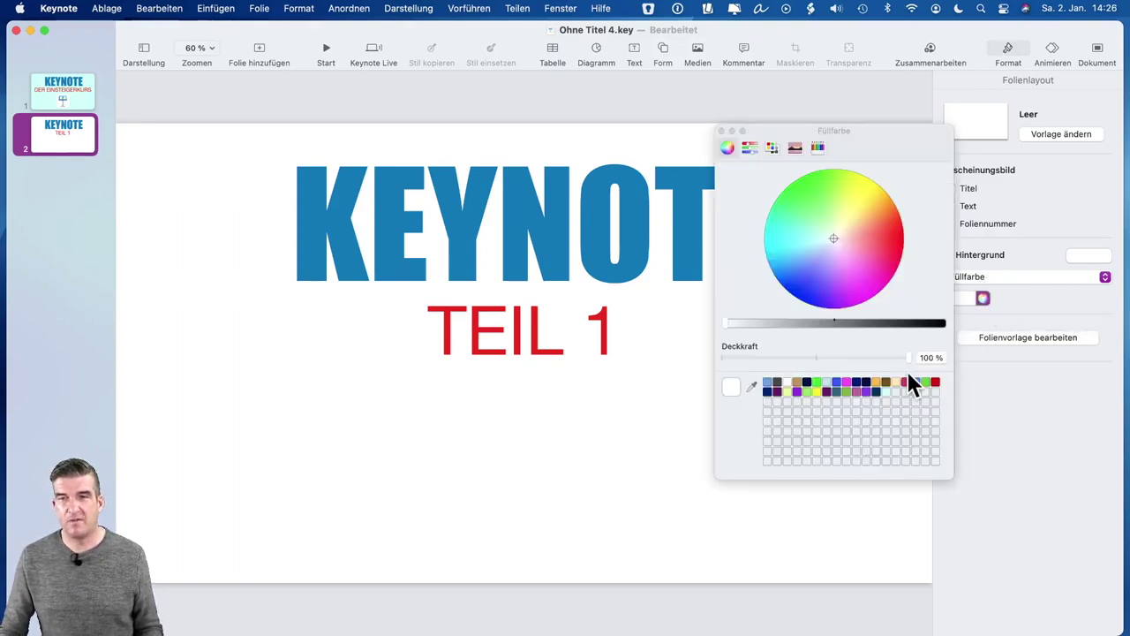
click(887, 391)
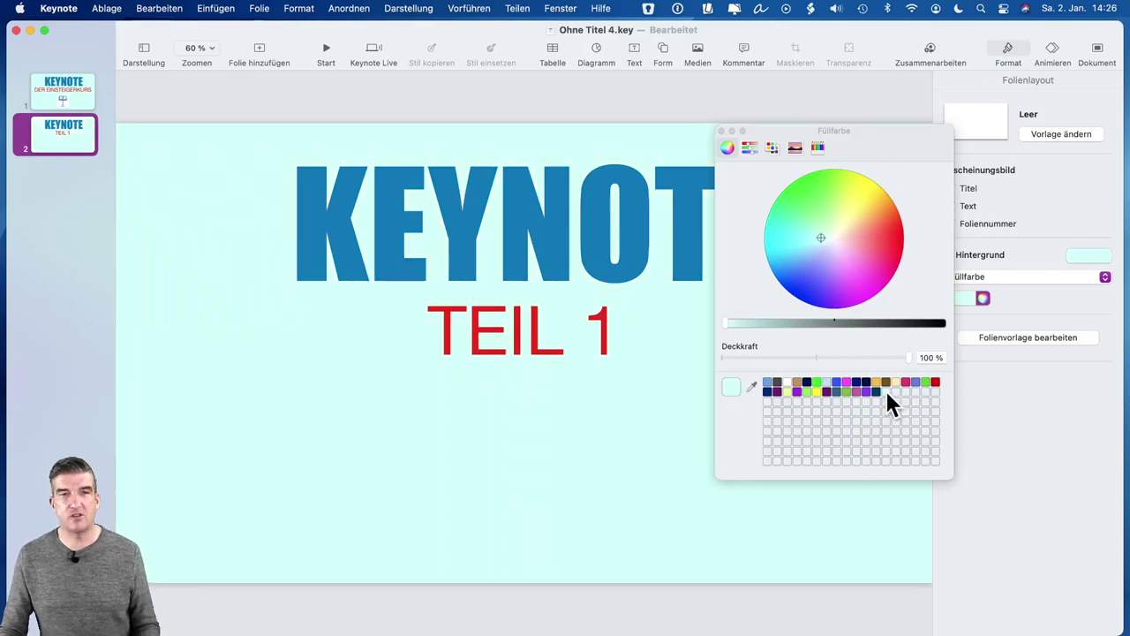
click(721, 130)
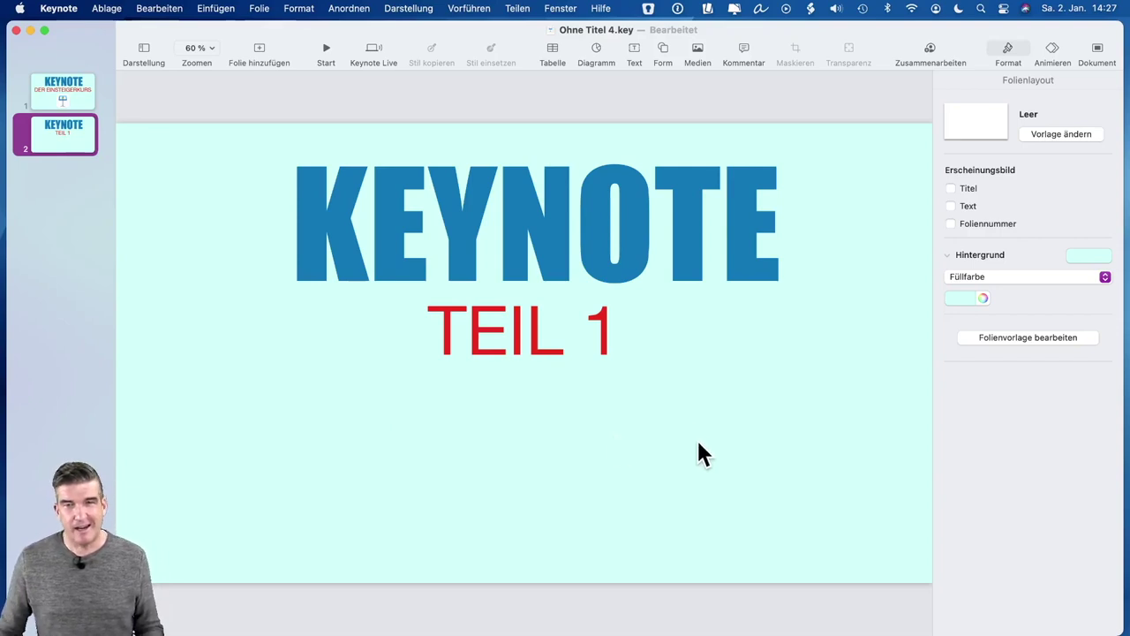
Step: Change slide 2's title to REDNER and its TEIL 1 subtitle to the speaker's name
double_click(521, 232)
text(REDNE)
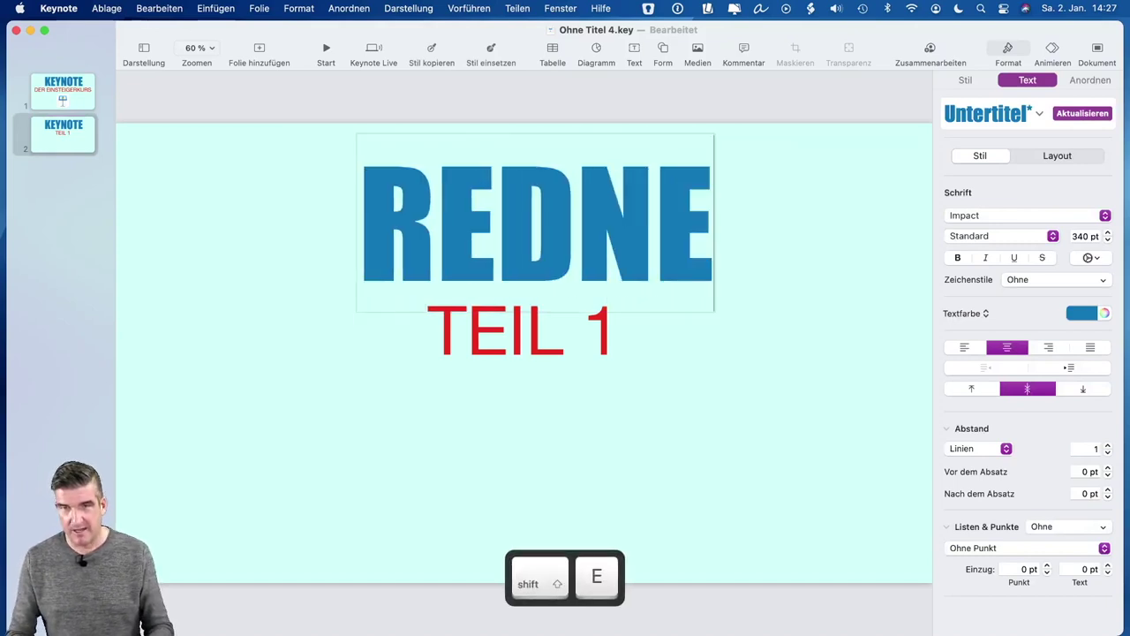
text(R)
triple_click(497, 323)
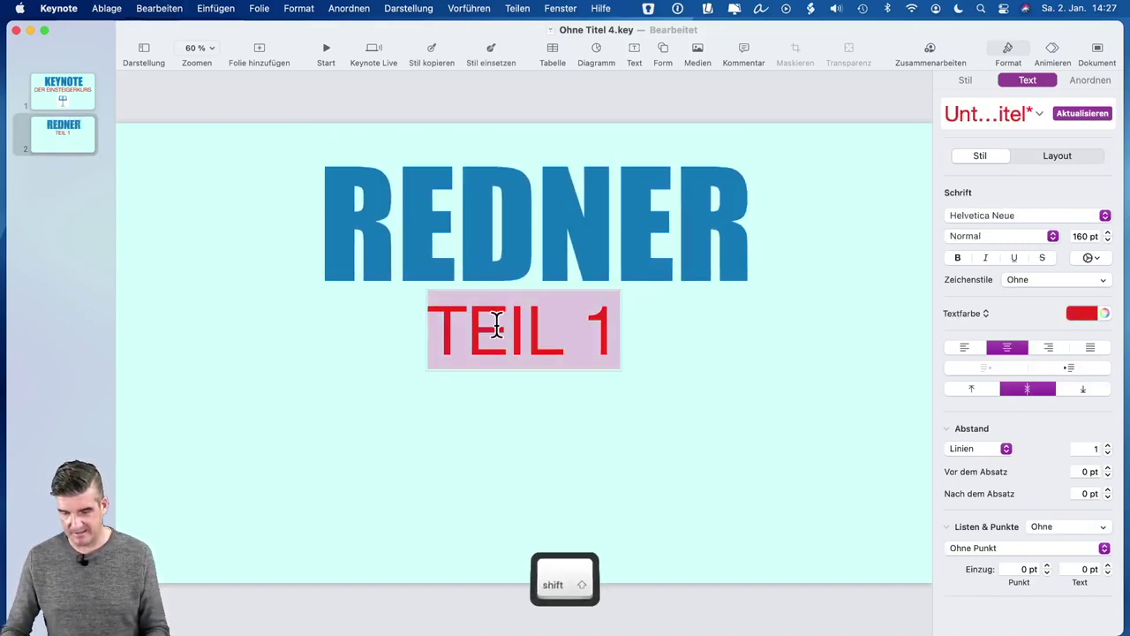
text(PEER PUBBEN)
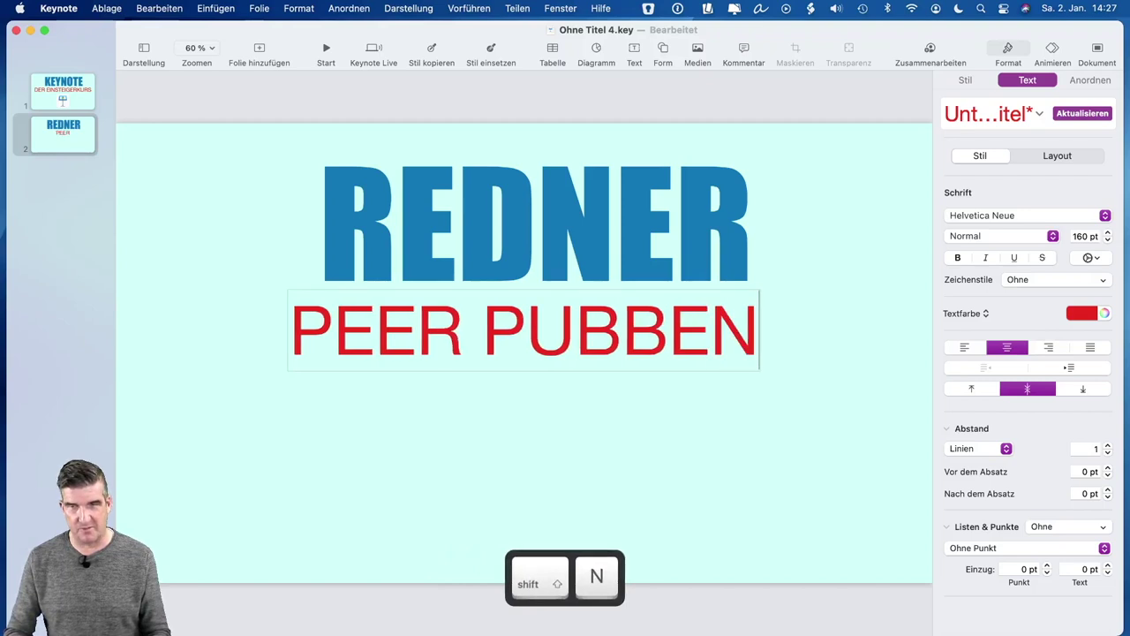
click(398, 460)
click(60, 99)
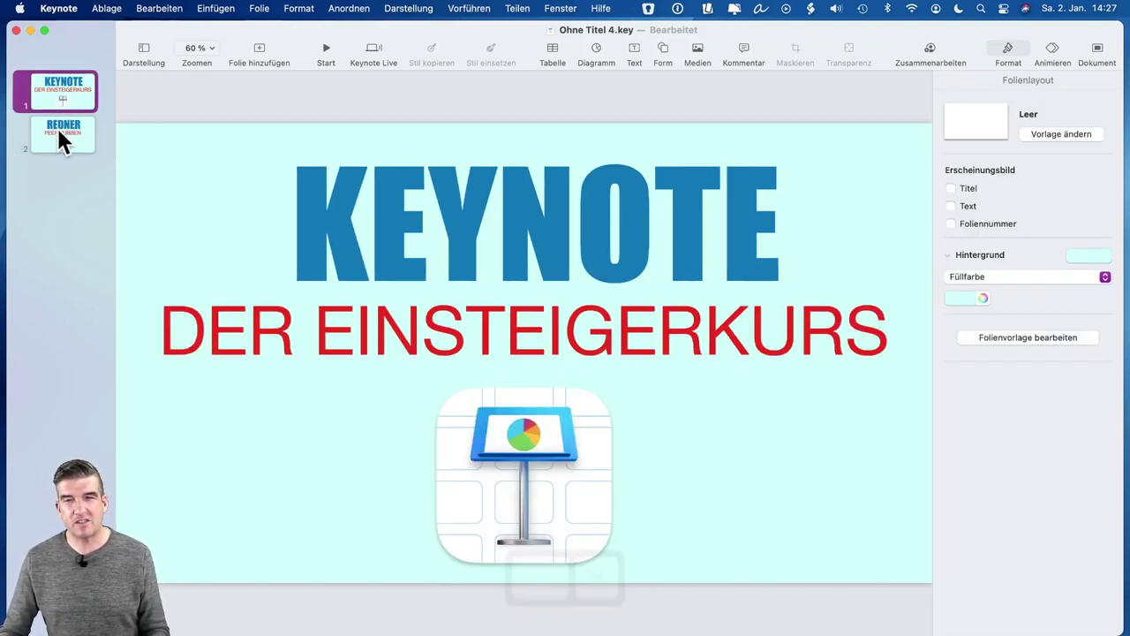
click(57, 128)
click(52, 86)
click(40, 139)
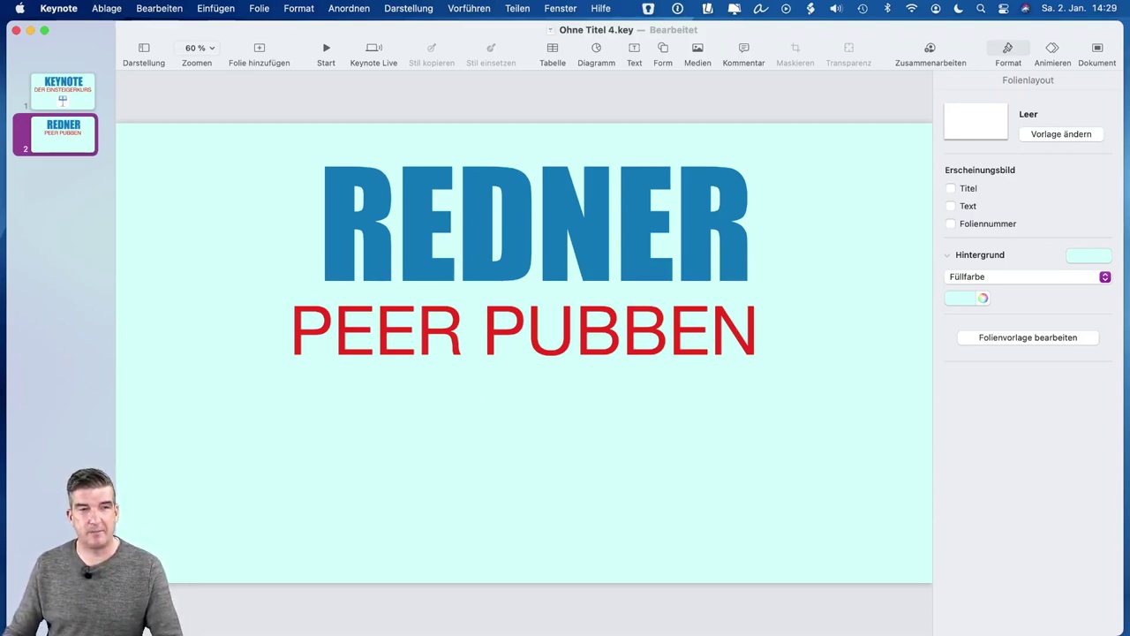
Step: Switch back to the Keynote deck and display the title slide, slide 1
key(super+Tab)
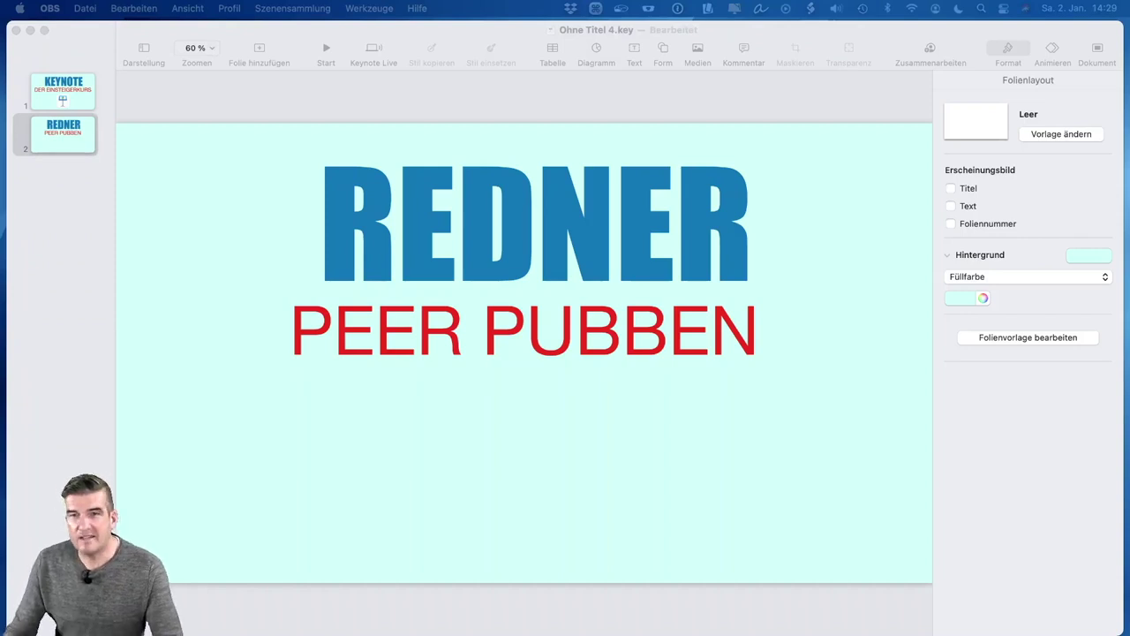
click(19, 97)
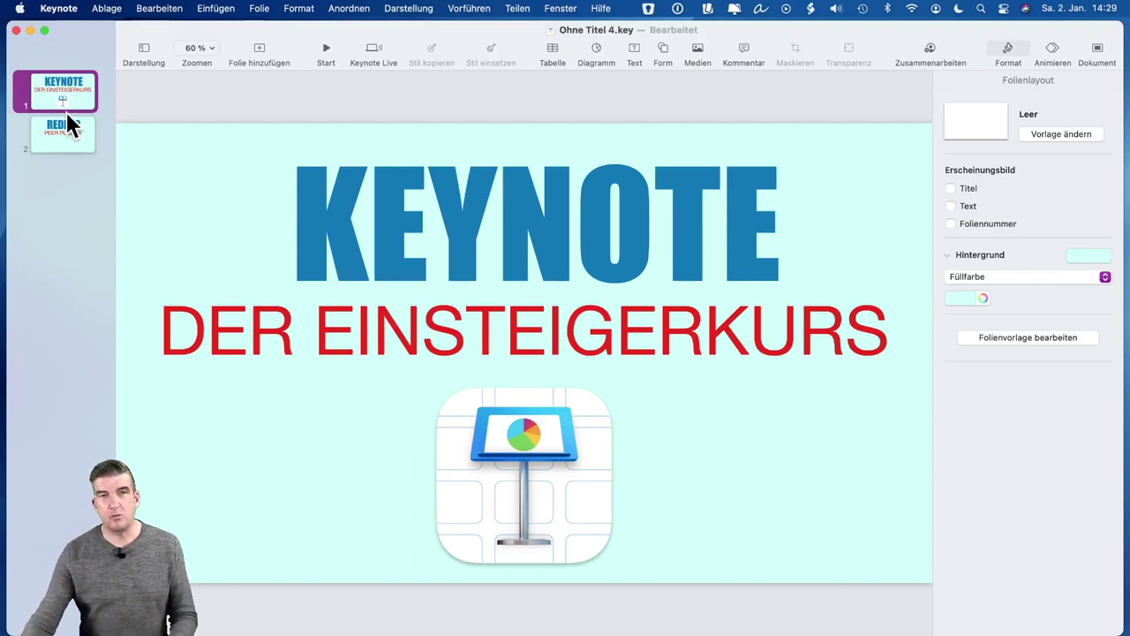
click(474, 233)
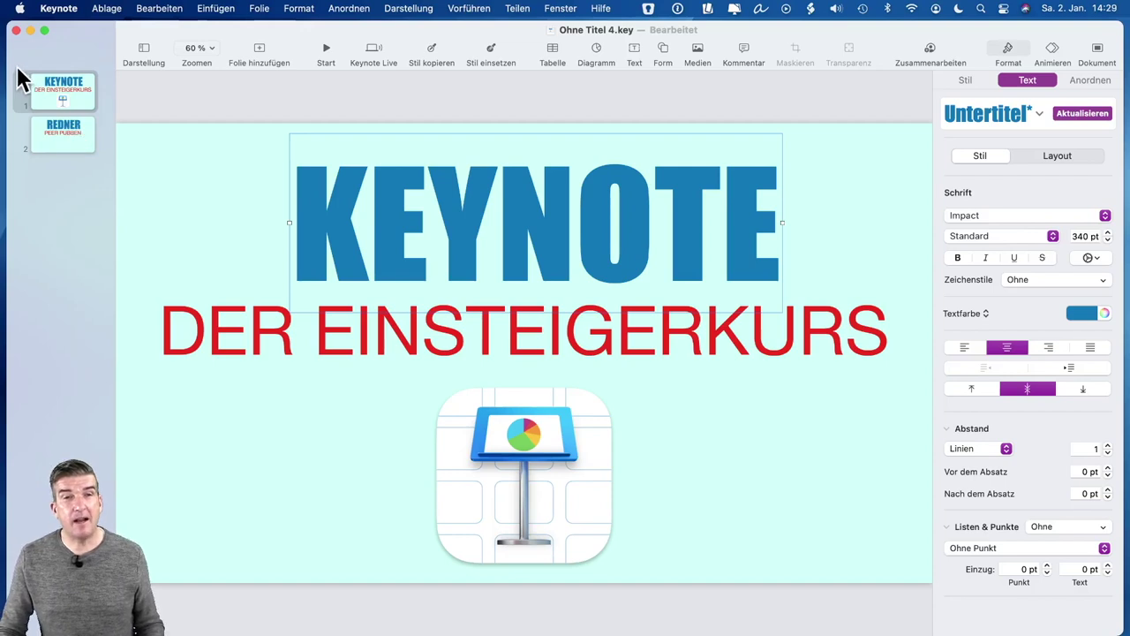
click(26, 99)
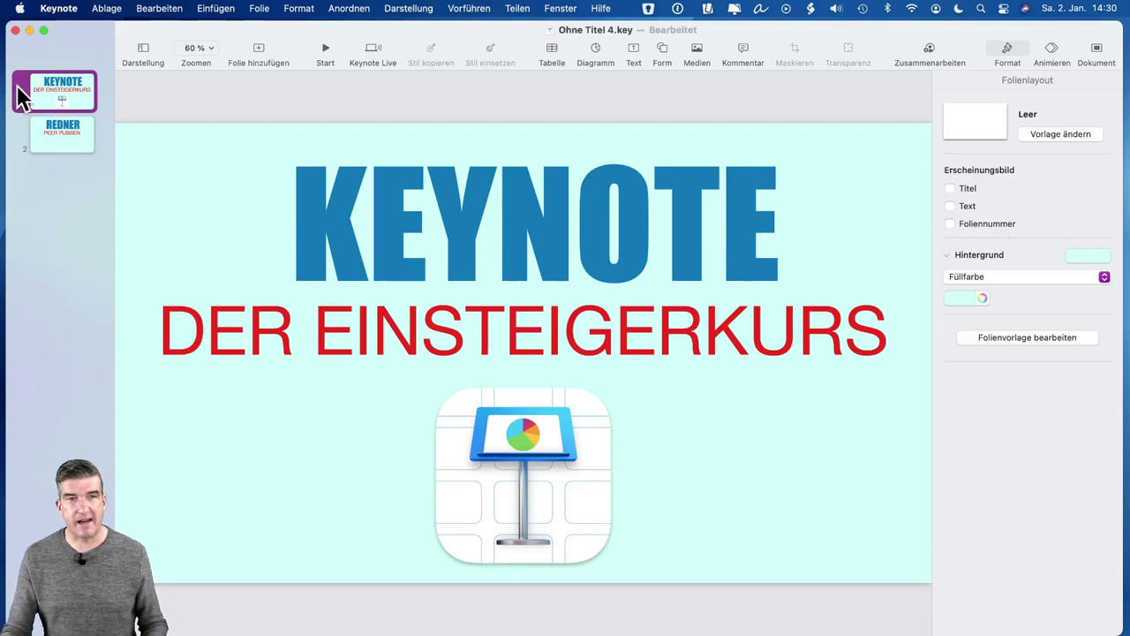
Step: Bring up the Animieren transition effects for slide 1 and preview Drehen
click(1052, 49)
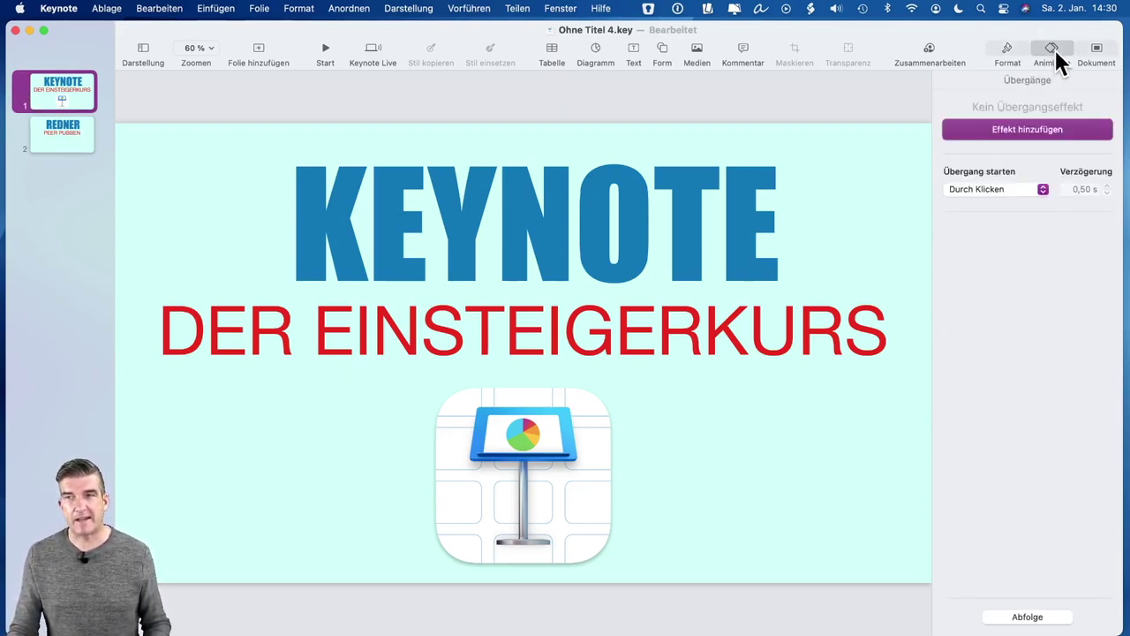
click(1046, 129)
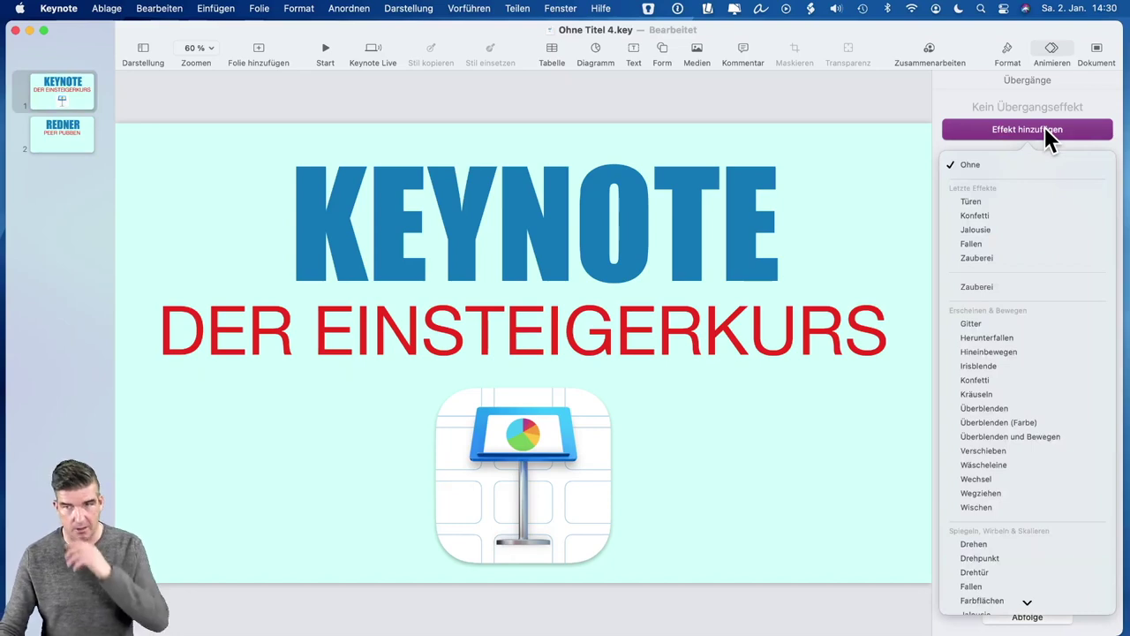
mouse_move(1103, 351)
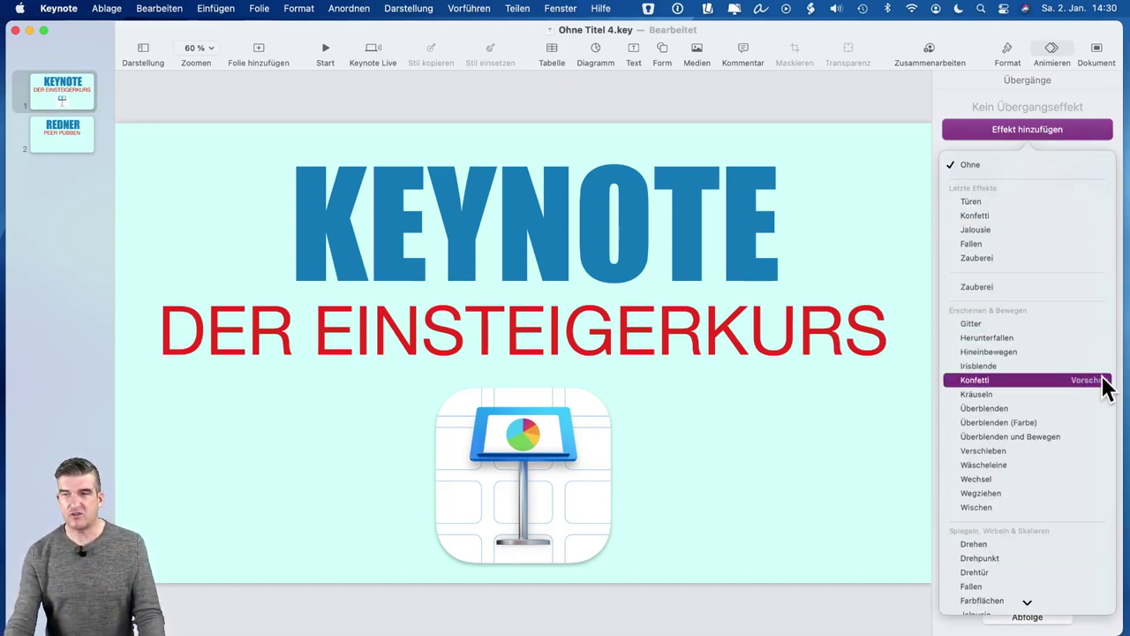
scroll(1111, 540, down, 2)
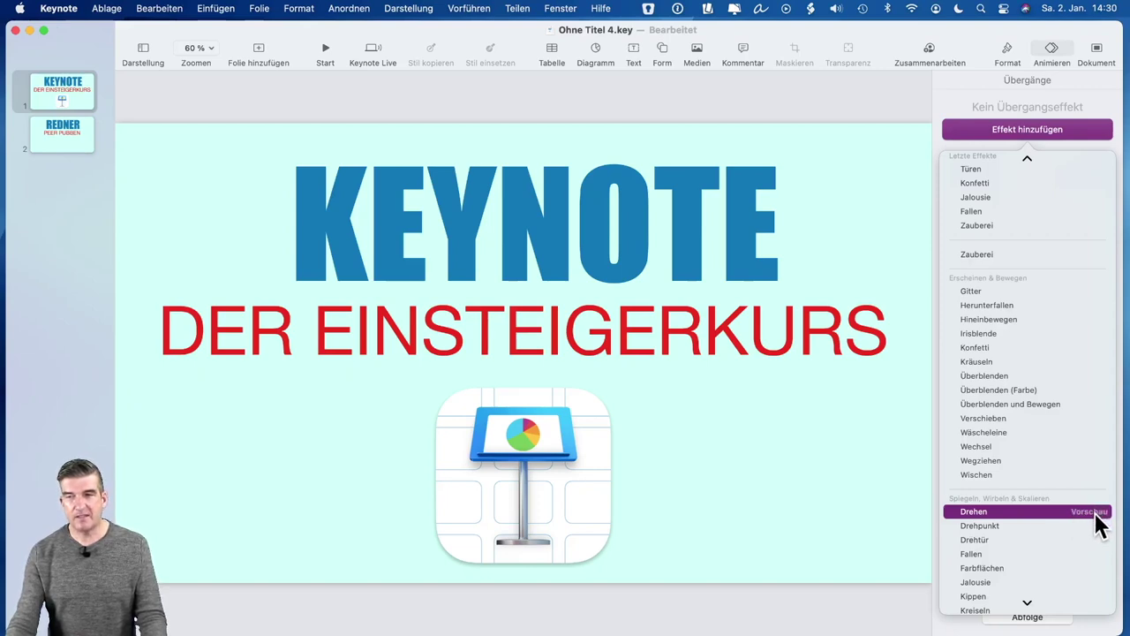
click(1093, 511)
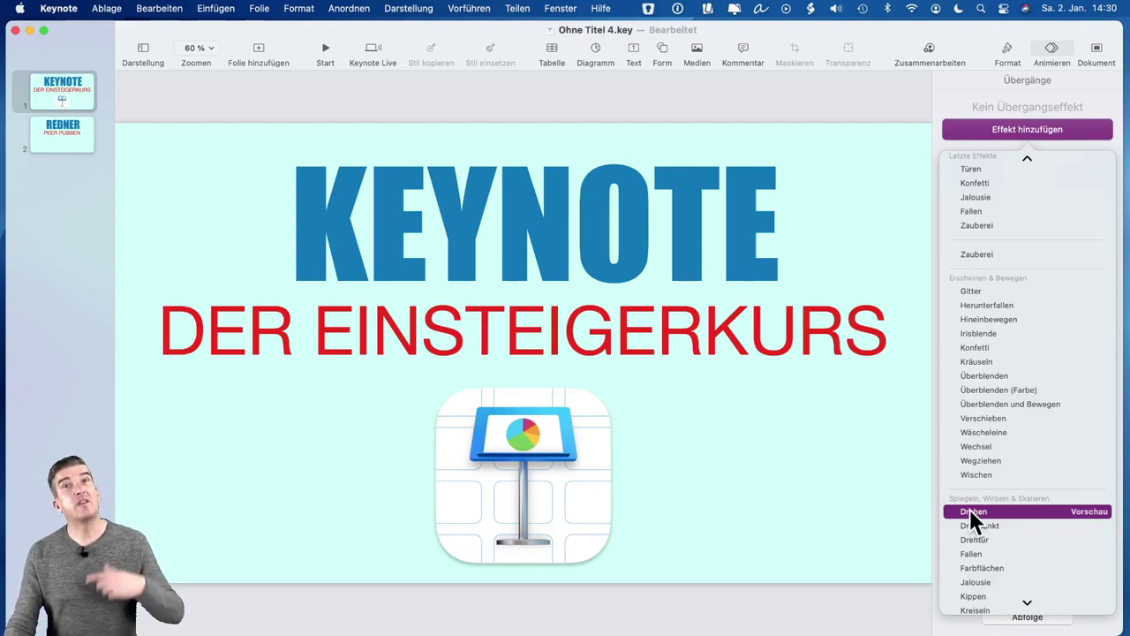
click(1093, 512)
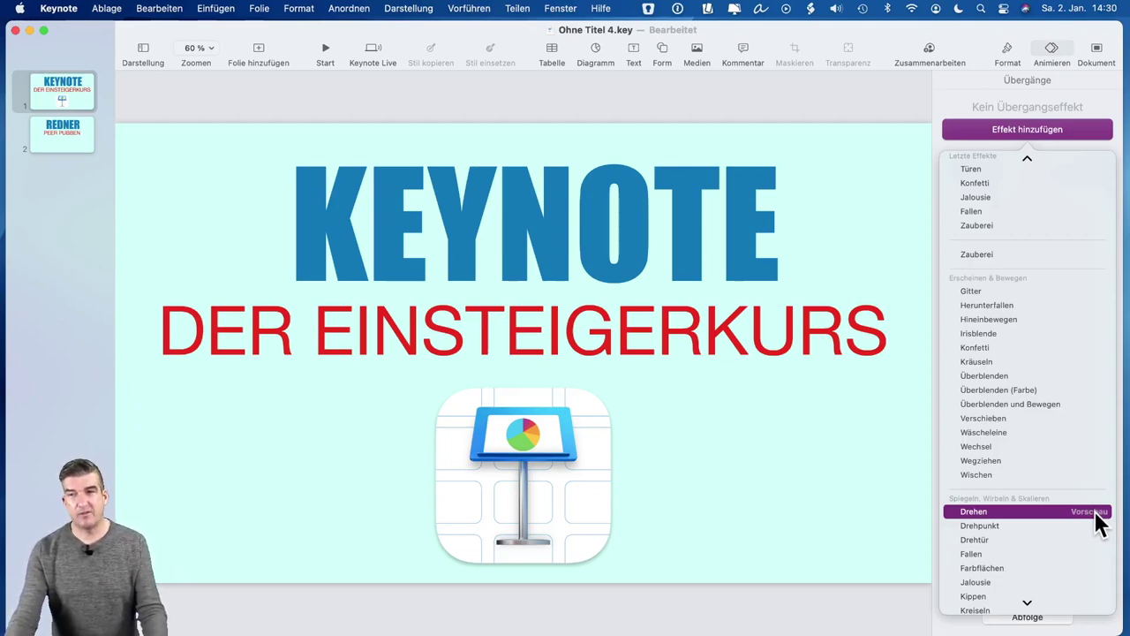
click(1093, 512)
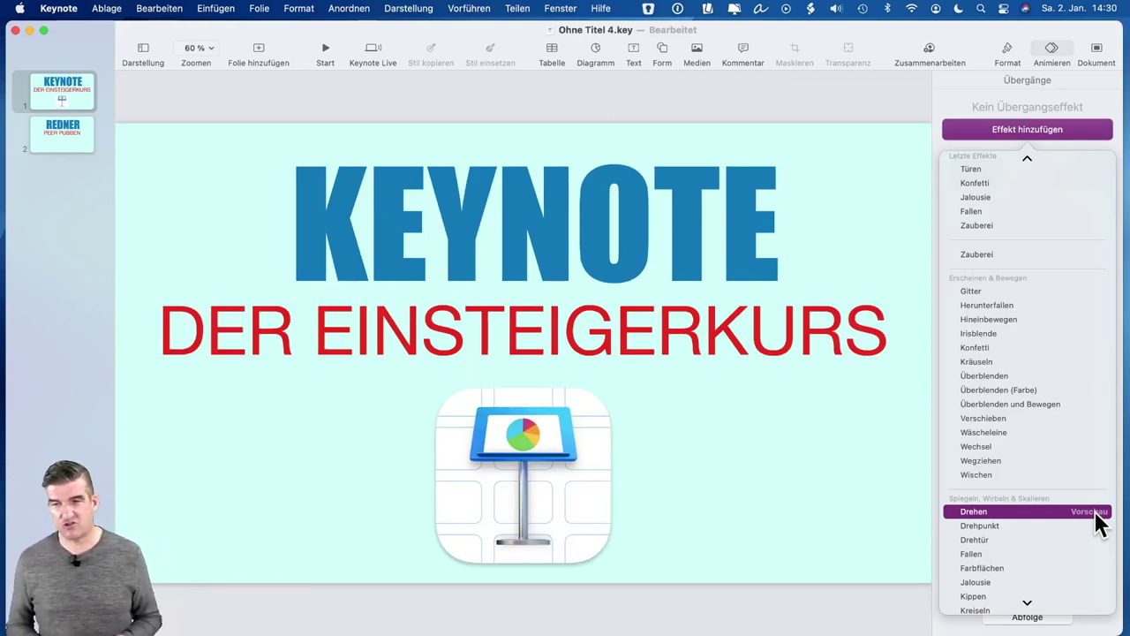
Step: Preview the Seite umblättern page-turn transition on the title slide
scroll(1064, 517, down, 1)
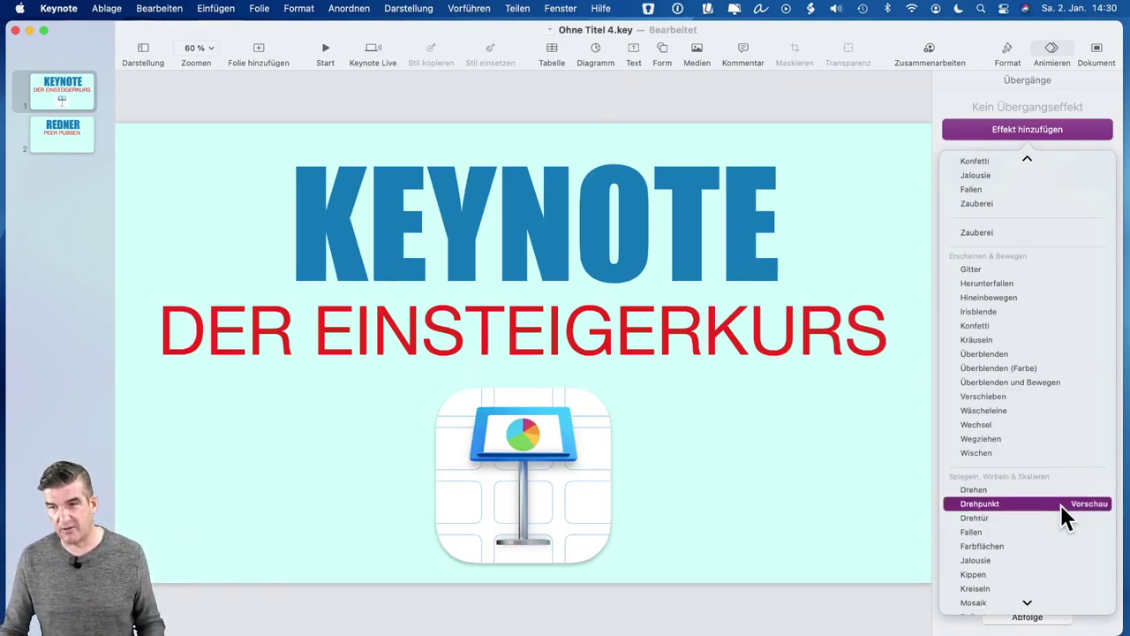
scroll(1065, 506, down, 2)
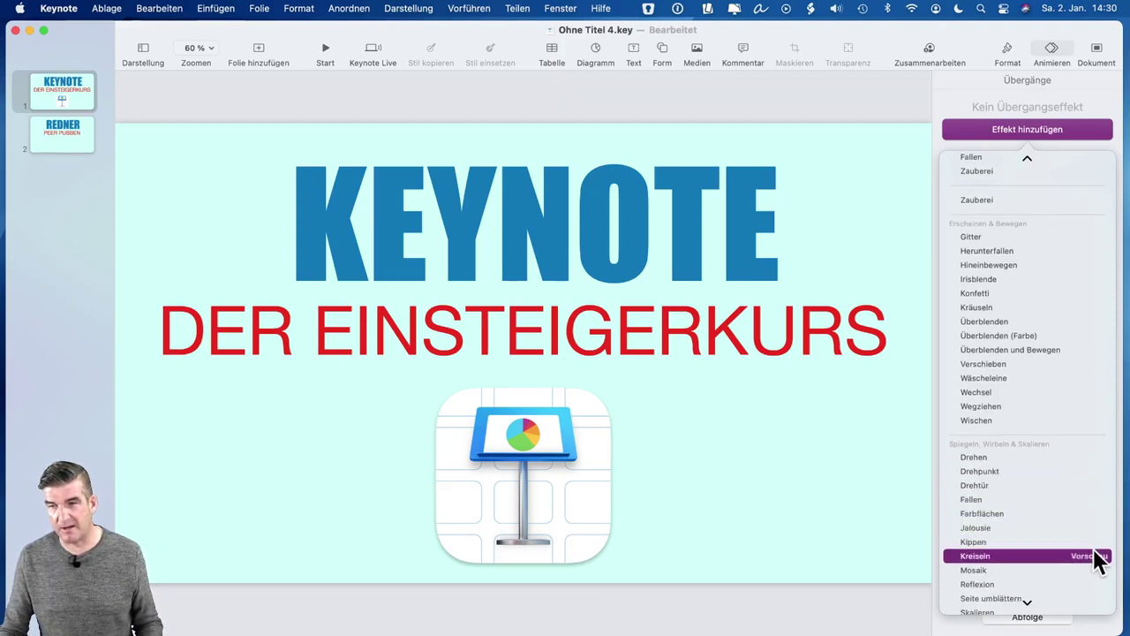
scroll(1089, 596, down, 2)
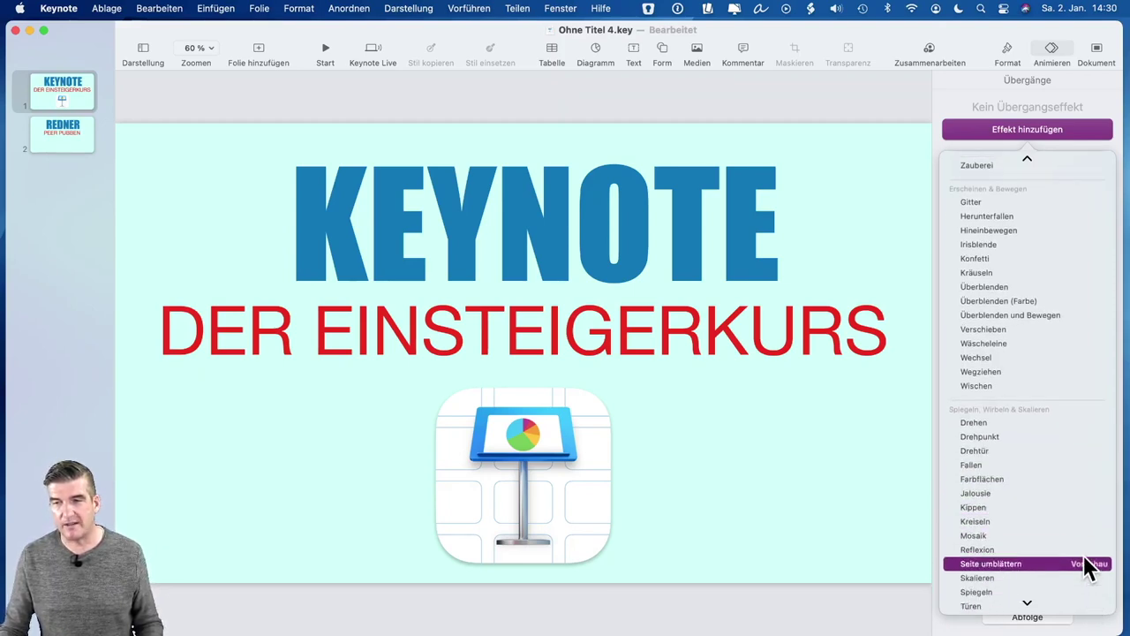
click(1090, 564)
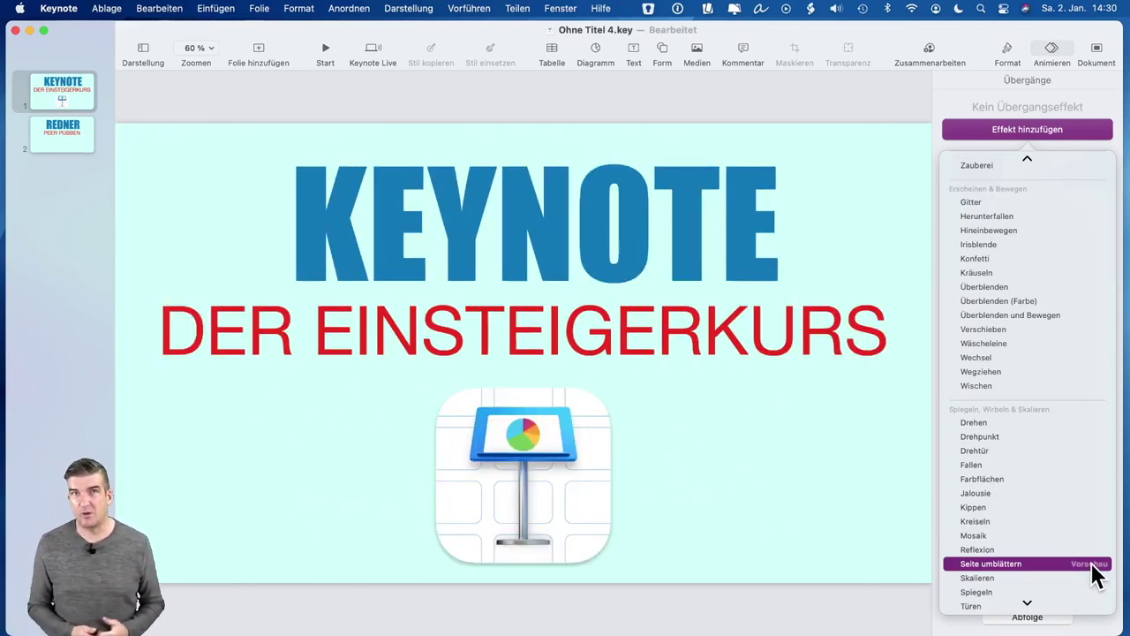
click(1092, 572)
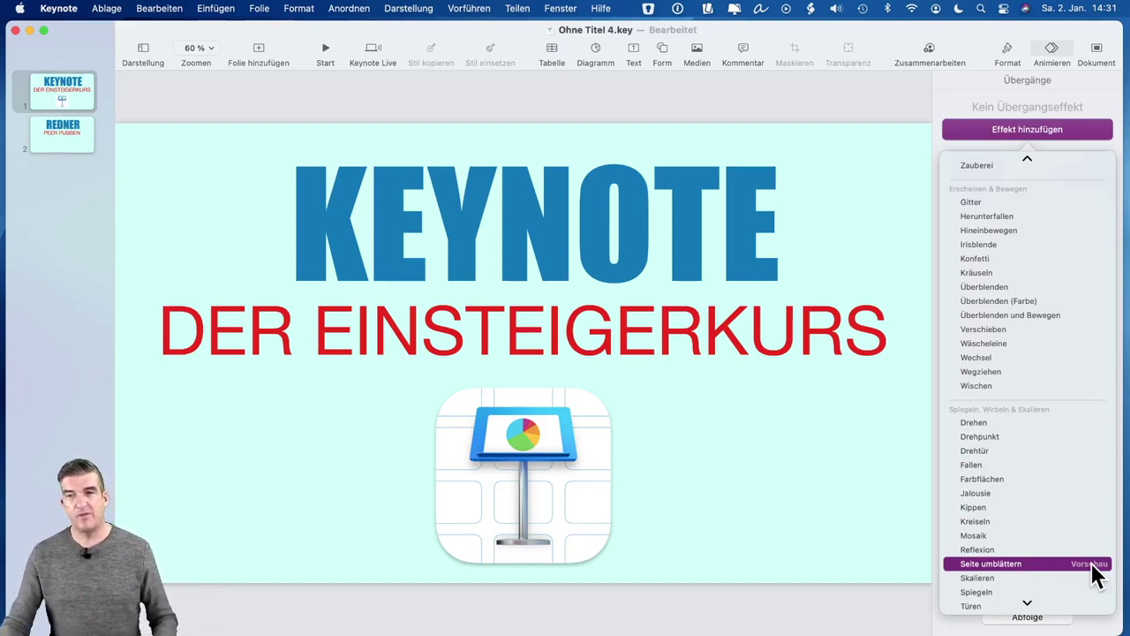
Step: Apply Seite umblättern to slide 1 and preview it turning top to bottom
click(984, 565)
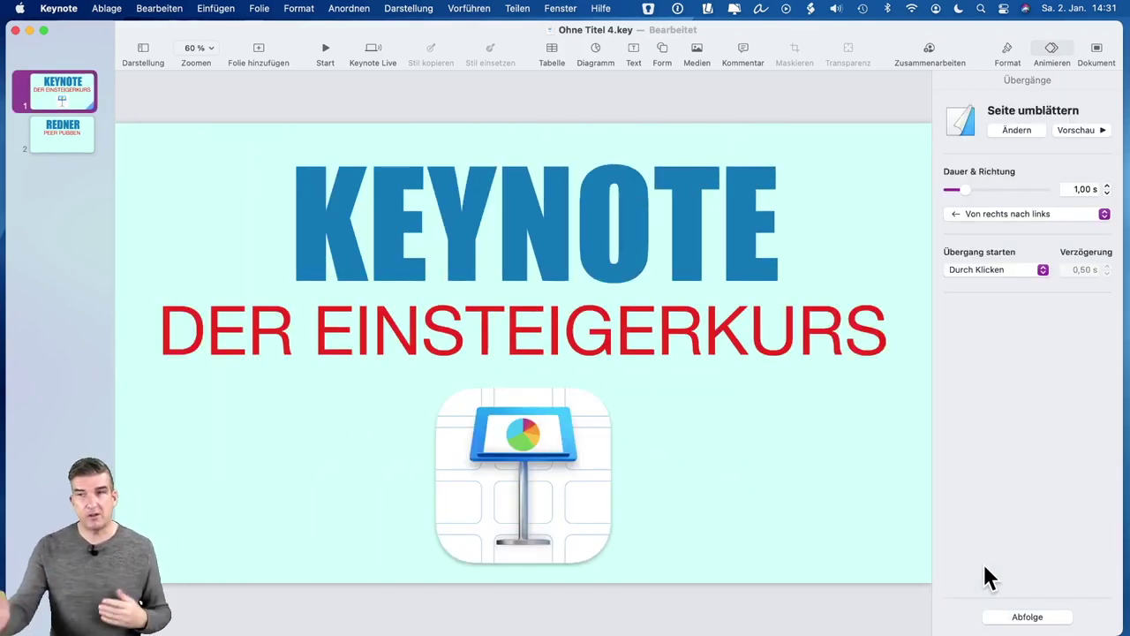
click(981, 214)
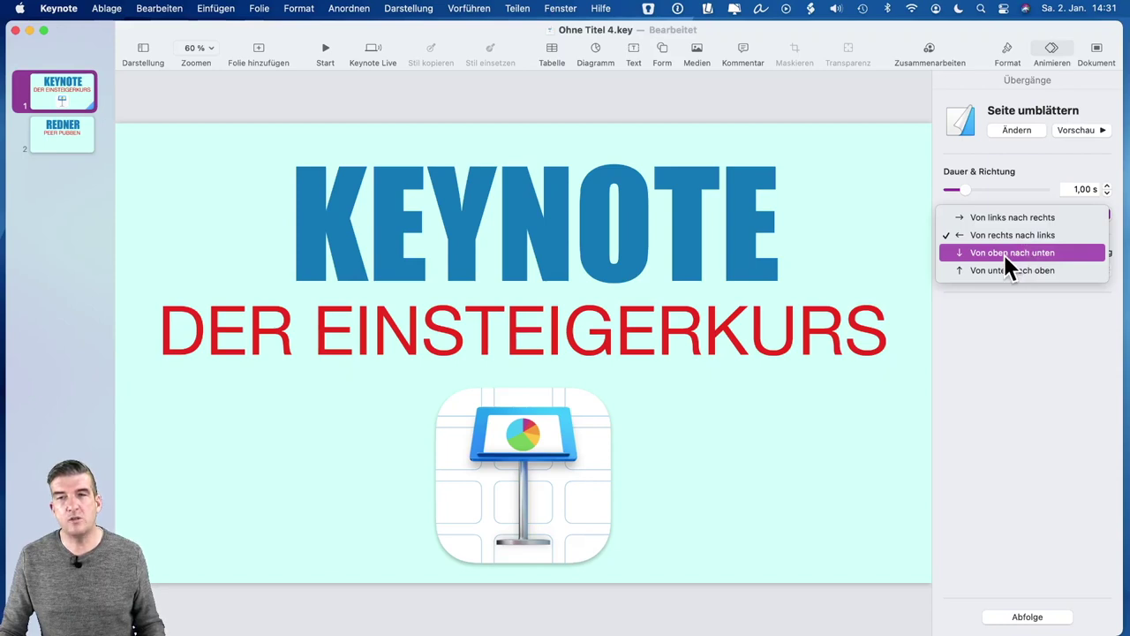
click(1005, 253)
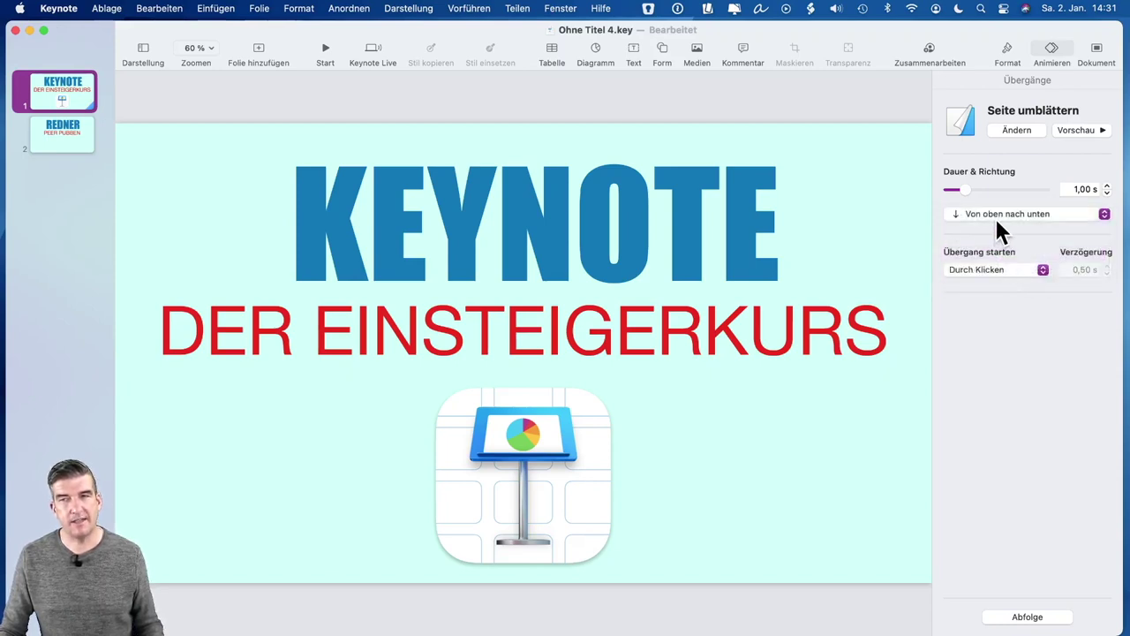
click(1077, 130)
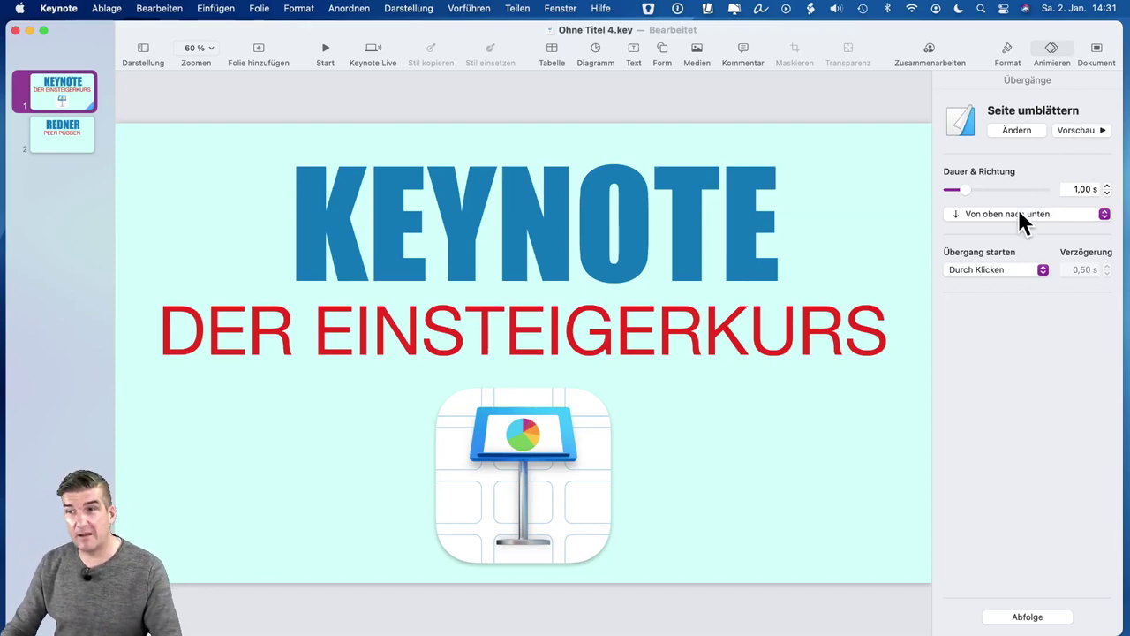
Step: Change the page-turn direction to Von unten nach oben and preview it
click(1015, 213)
click(1012, 234)
click(1074, 129)
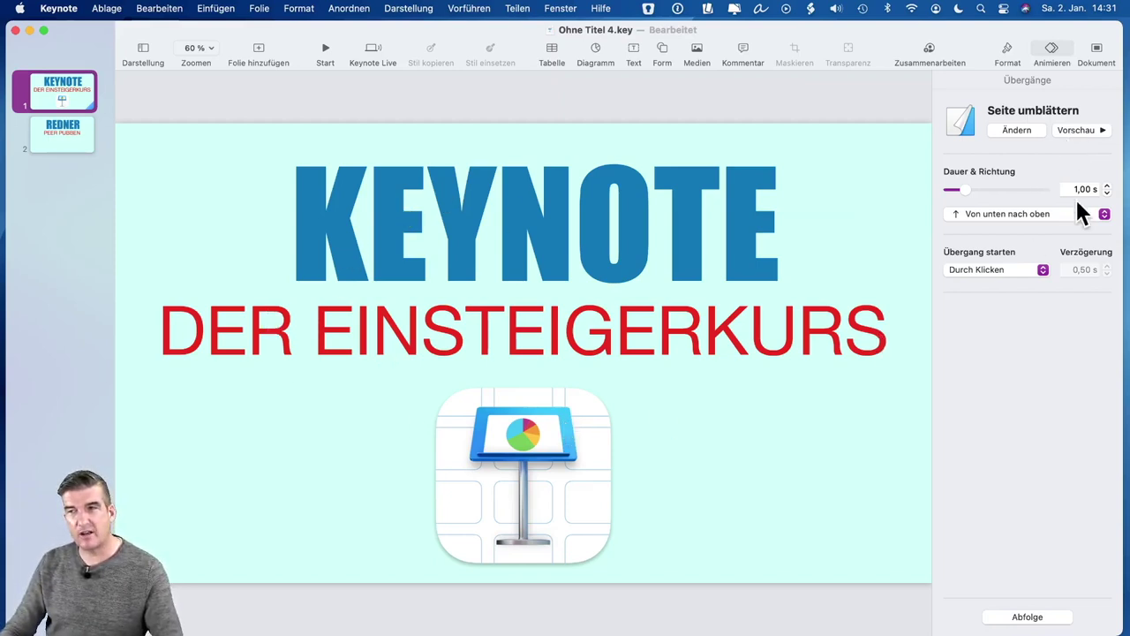
click(1086, 134)
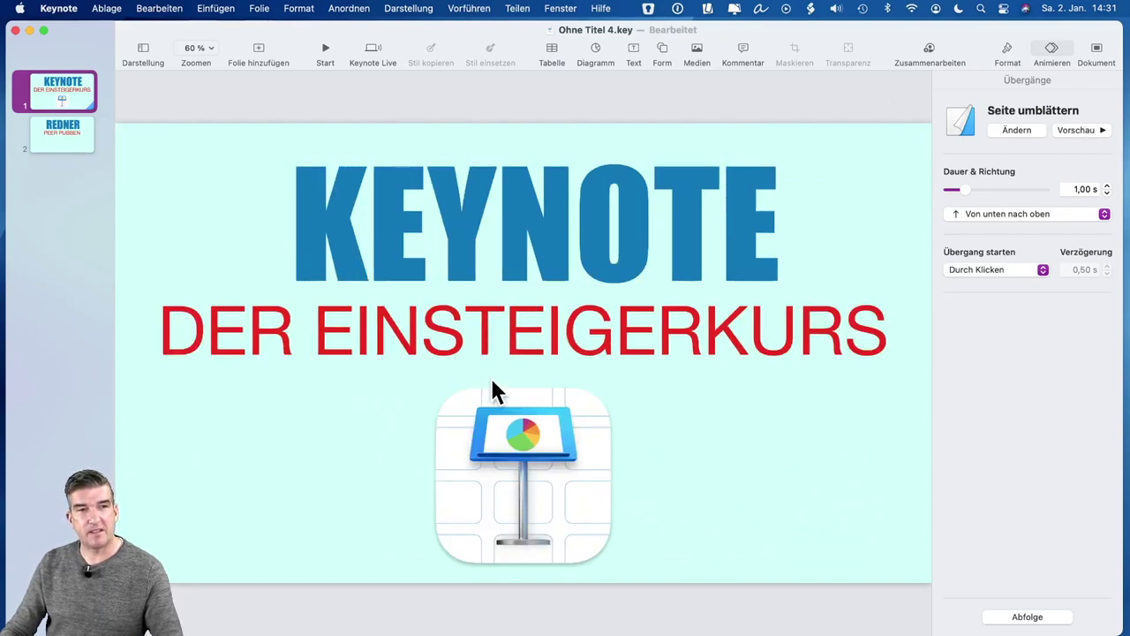
click(1090, 131)
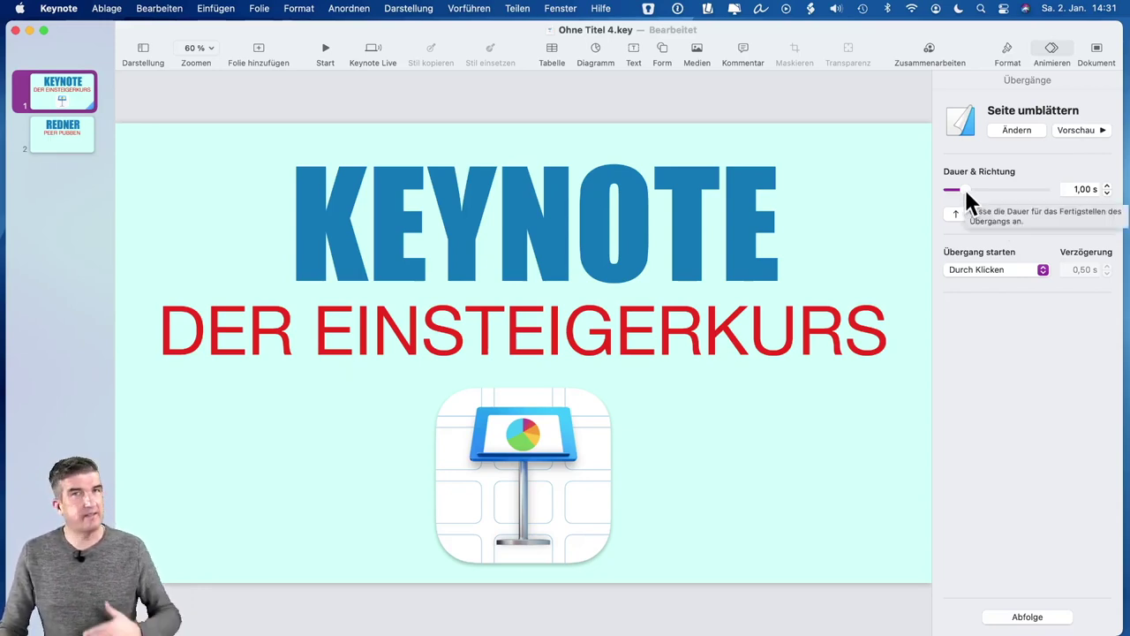
Step: Lengthen the page-turn Dauer, preview it, and settle on 1,50 s
drag(968, 193, 991, 193)
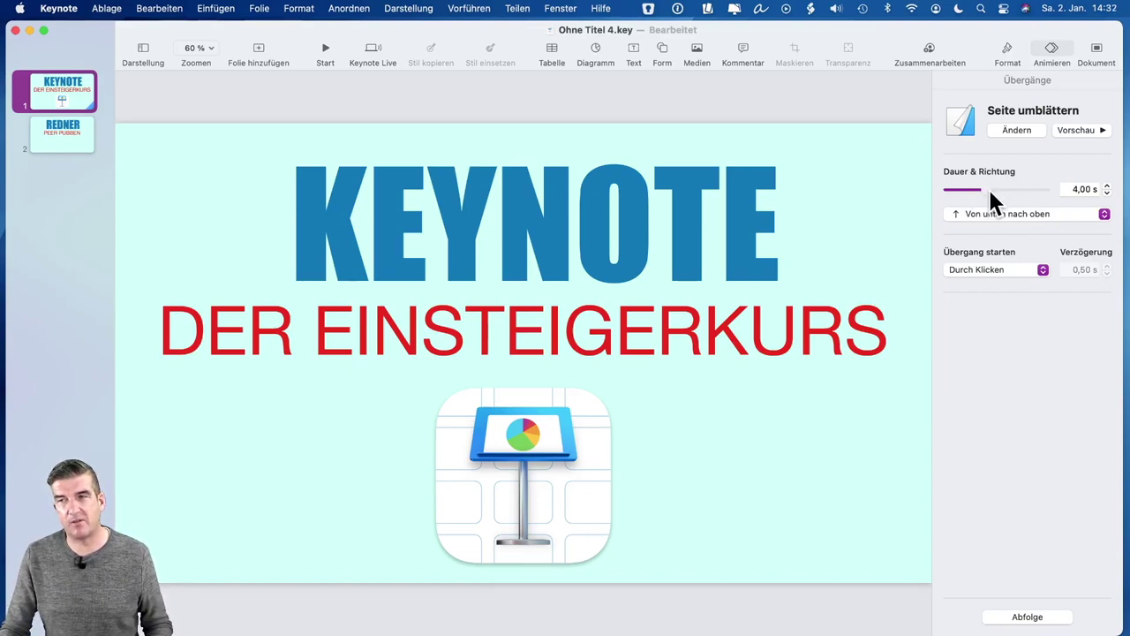
click(1075, 130)
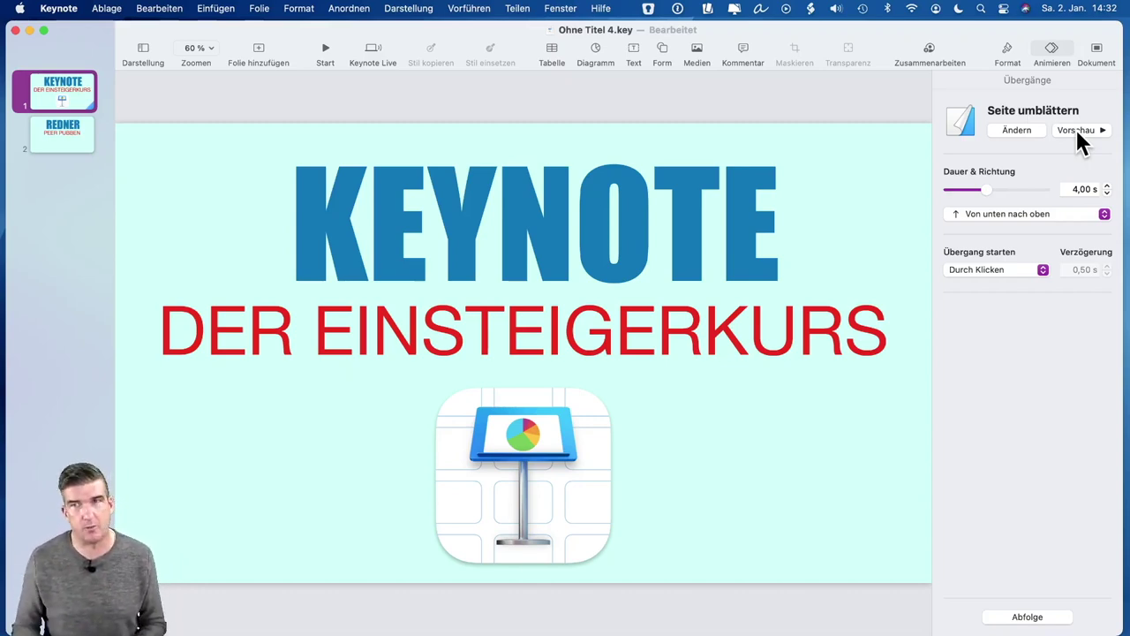
click(1076, 129)
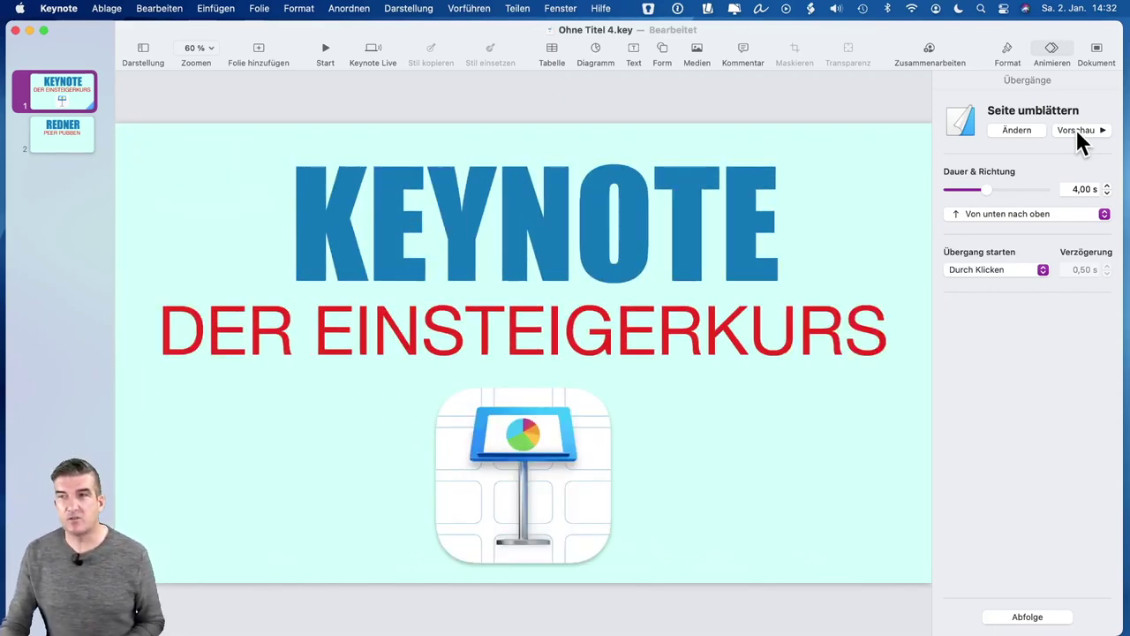
click(1077, 130)
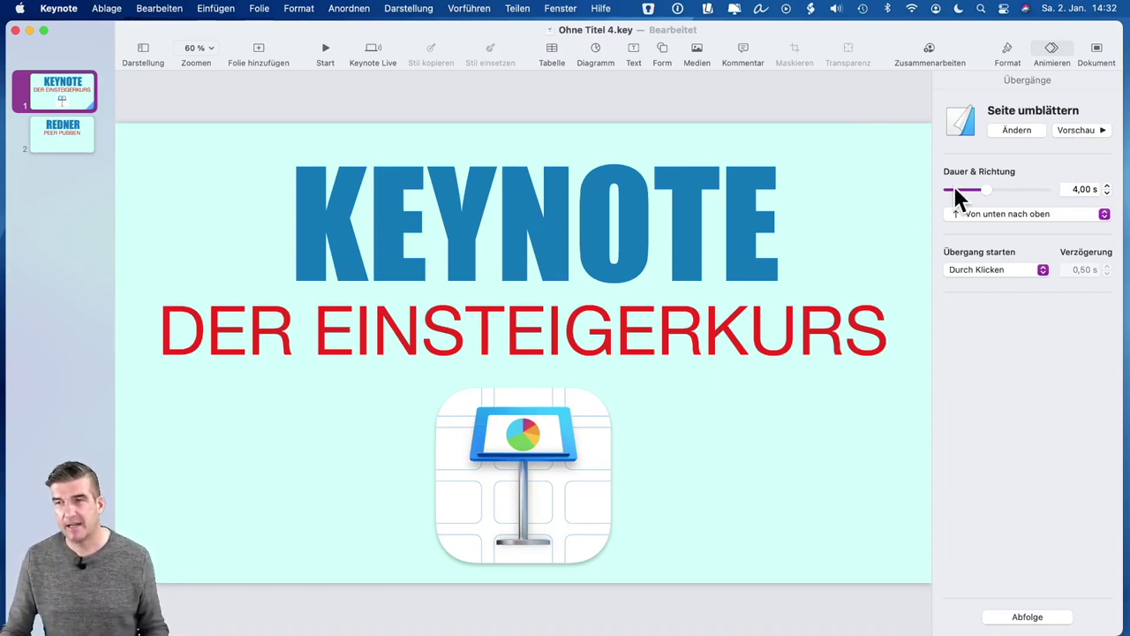
drag(986, 189, 972, 190)
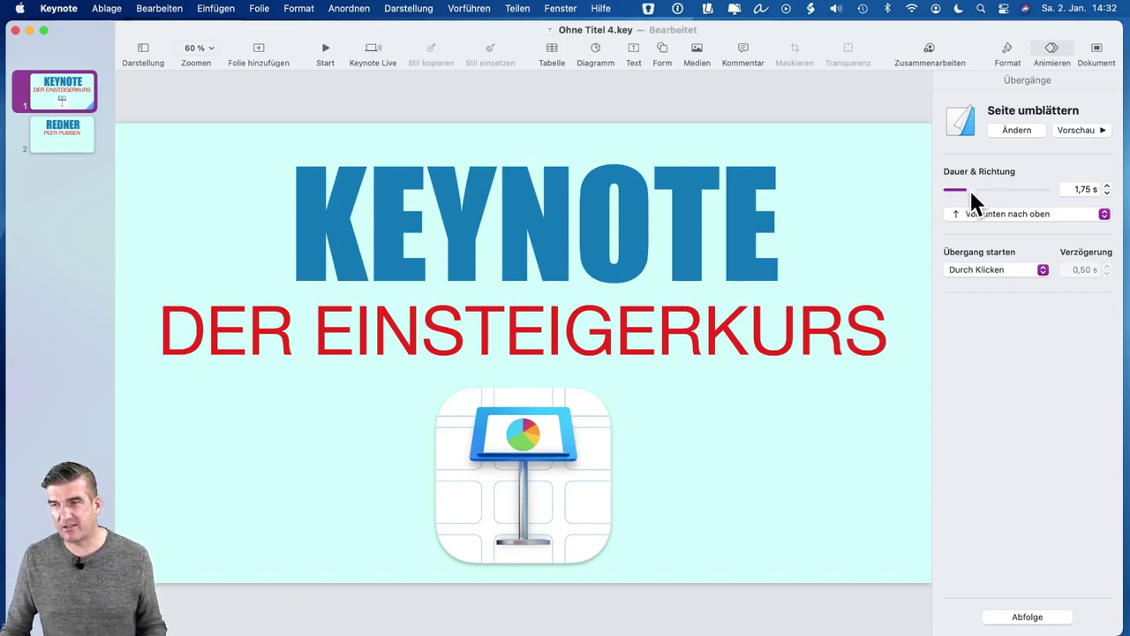
click(1106, 192)
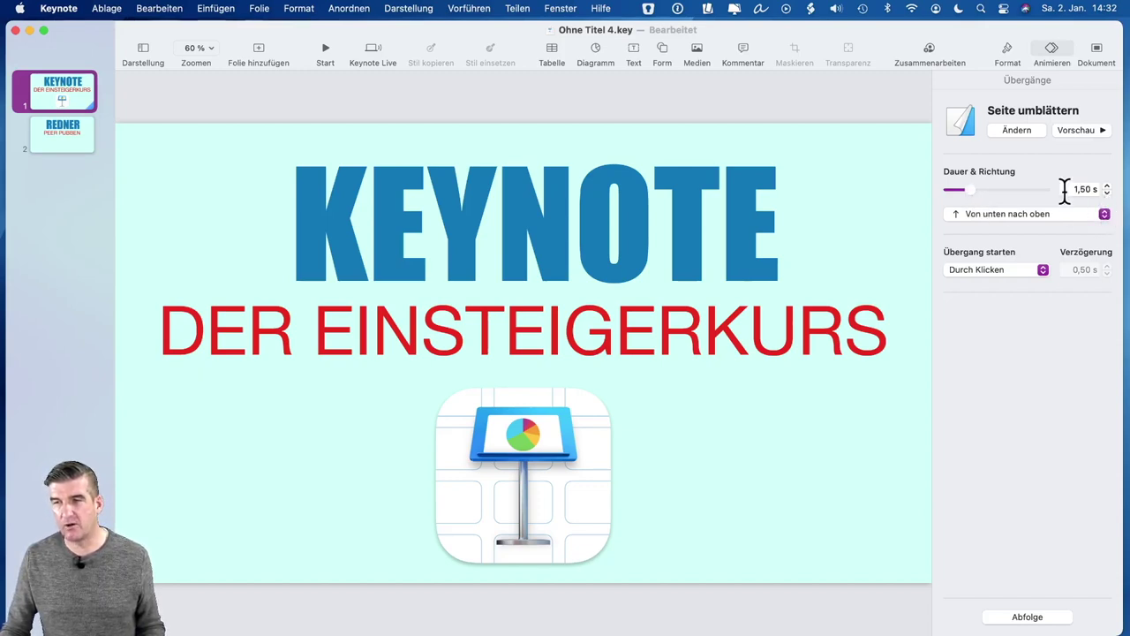
click(1065, 188)
click(1073, 123)
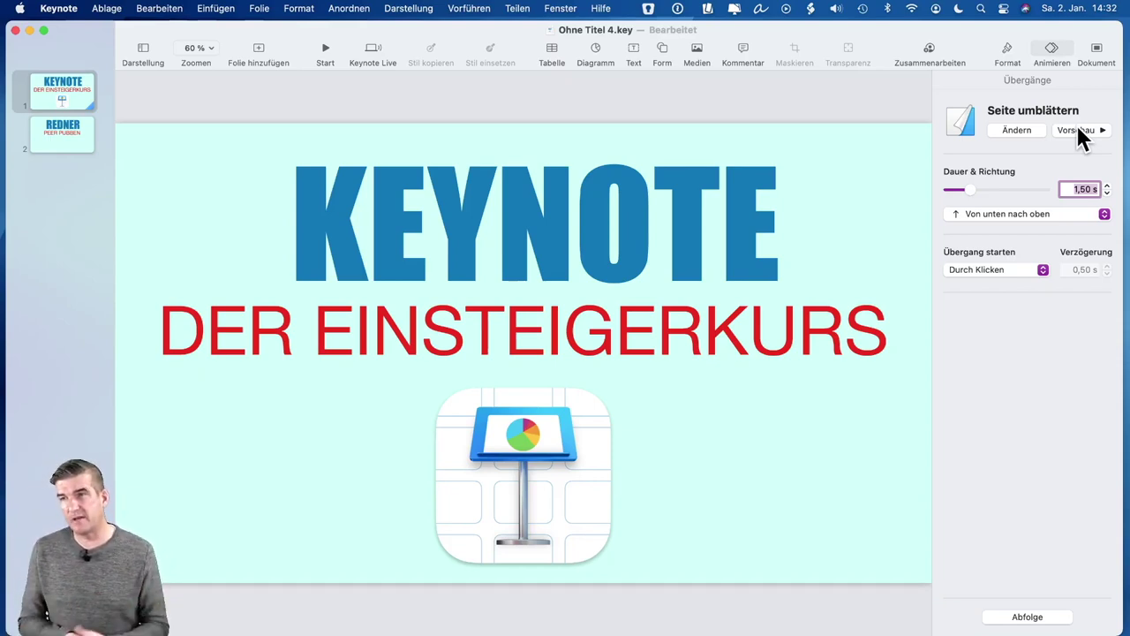
click(987, 271)
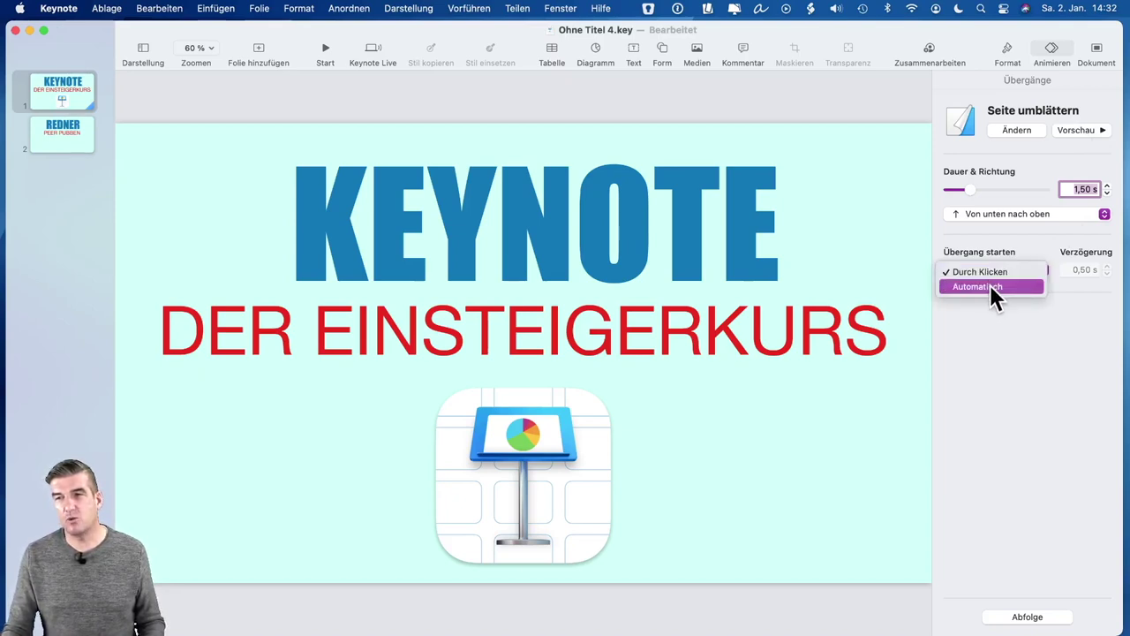
click(1041, 246)
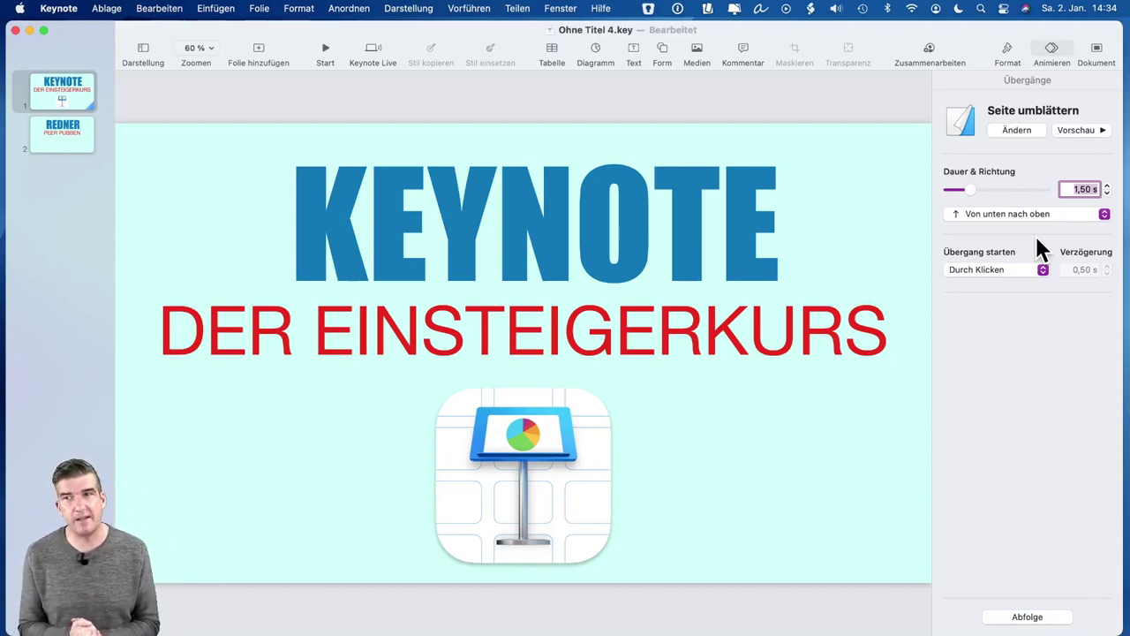
Step: Make the title slide's transition start automatically with a 1,50 s delay
click(981, 271)
click(996, 289)
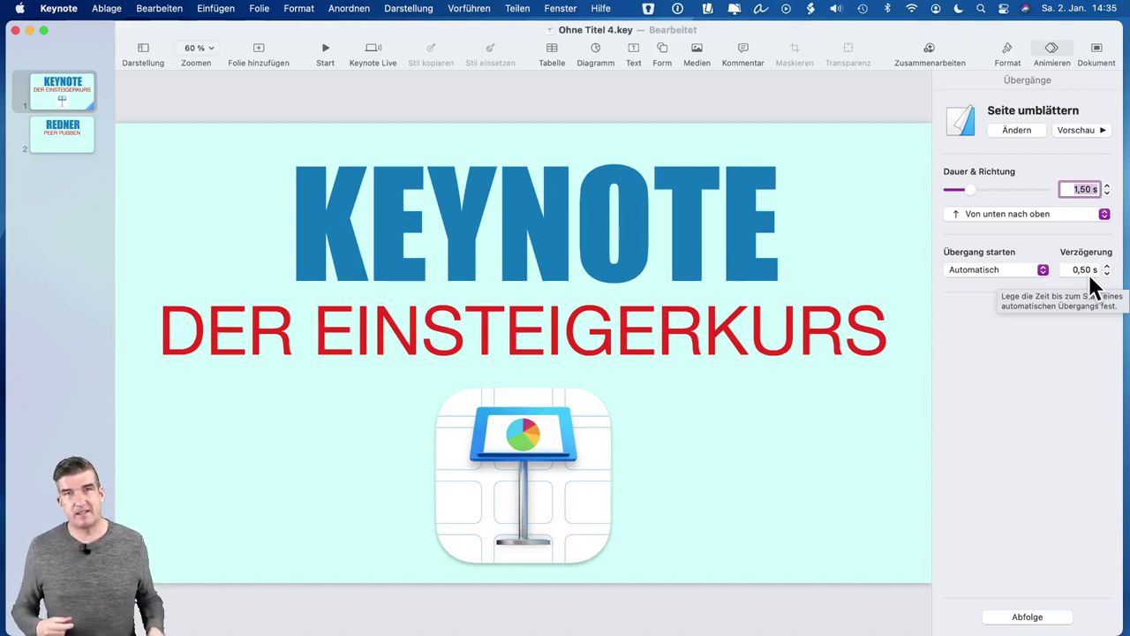
click(1084, 271)
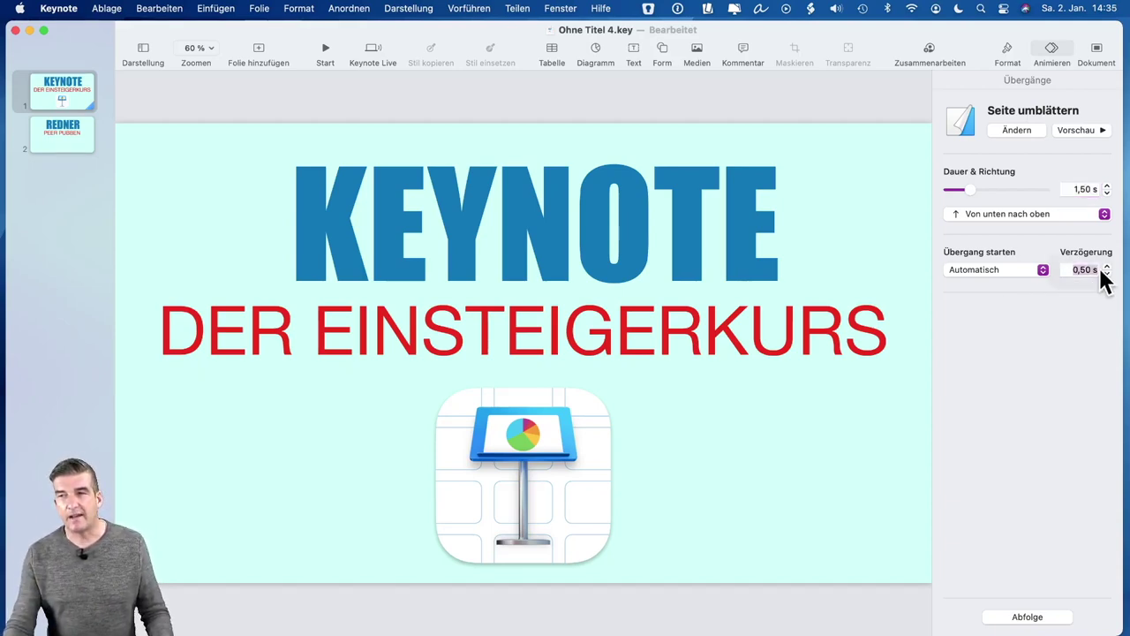
text(1,5)
key(Tab)
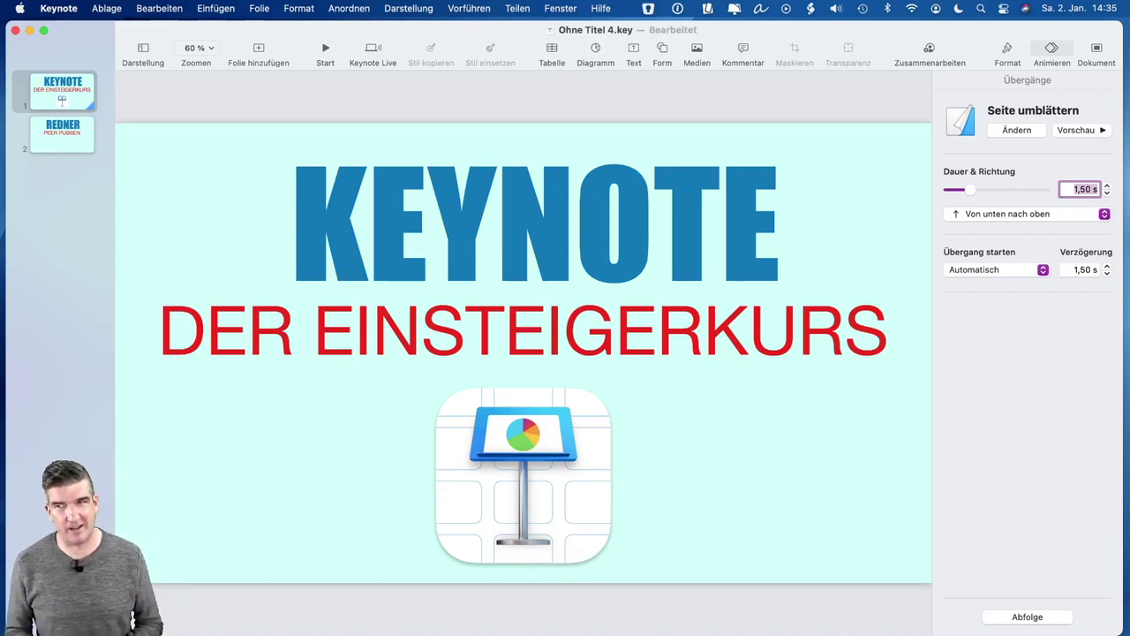
Step: Switch the transition start back to Durch Klicken, keeping the 1,50 s delay
click(1003, 269)
click(998, 268)
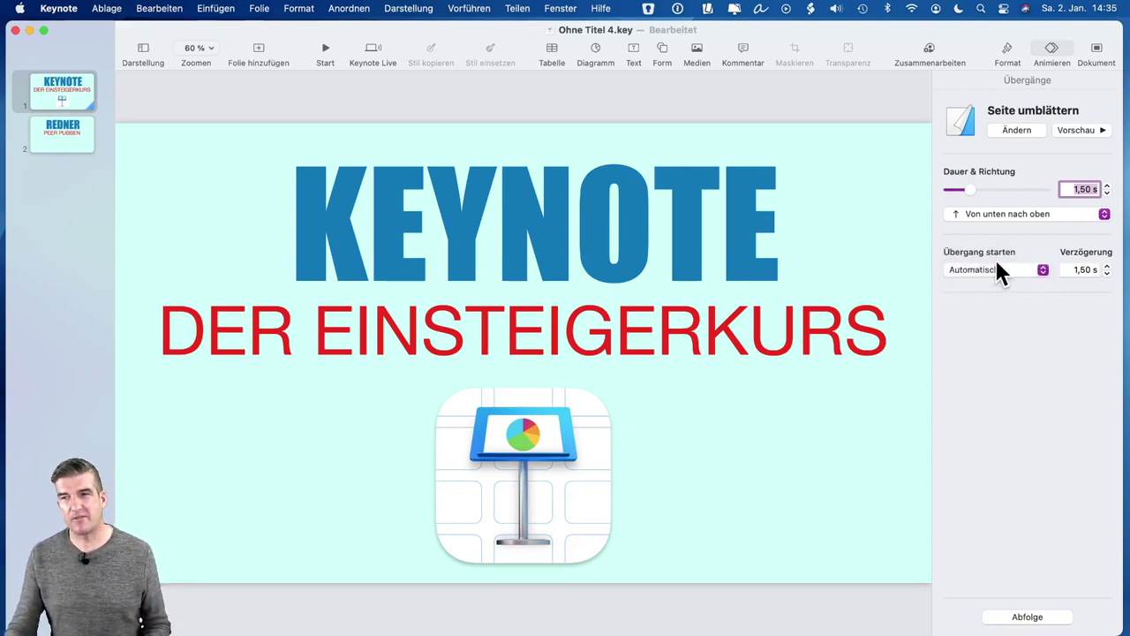
click(993, 265)
click(993, 262)
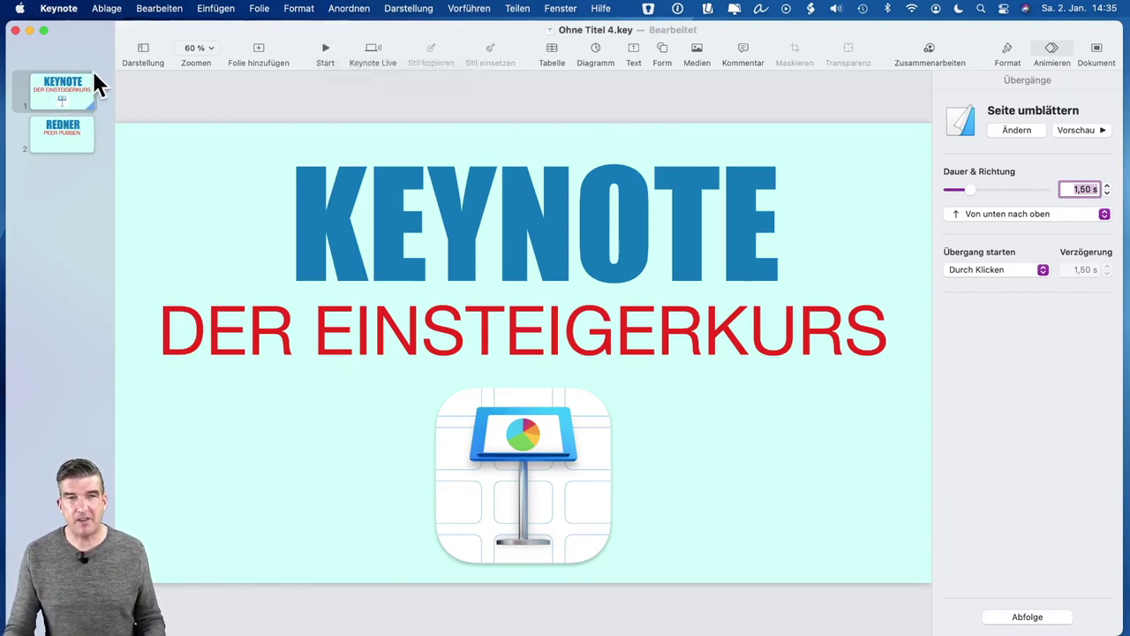
Step: Play the slideshow from the title slide, advance to the REDNER slide, then exit
click(24, 91)
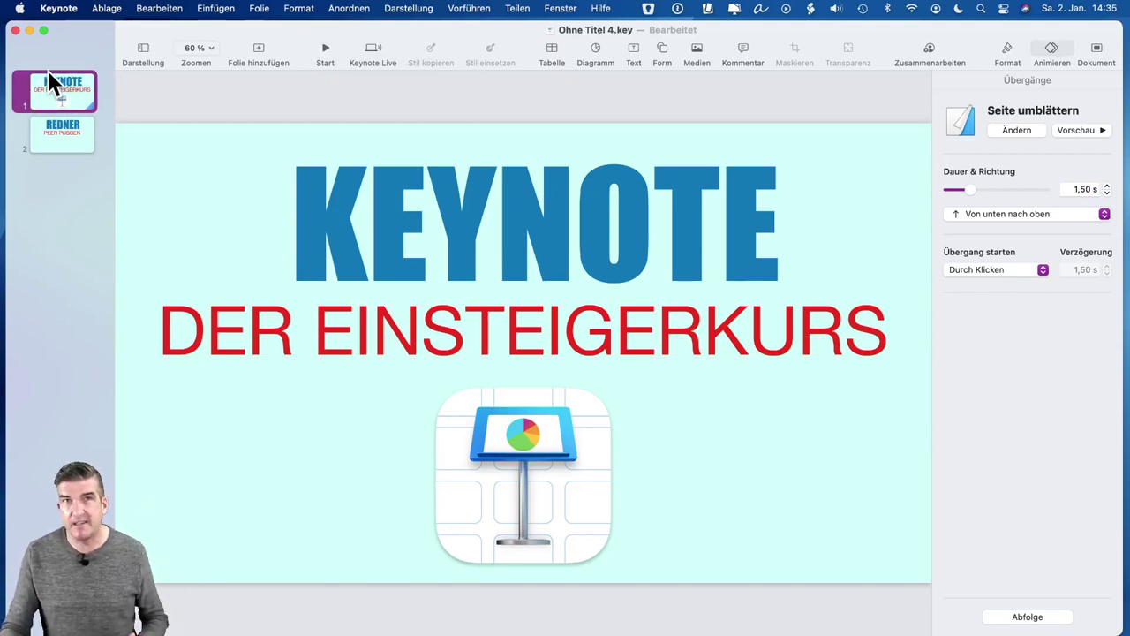
click(324, 56)
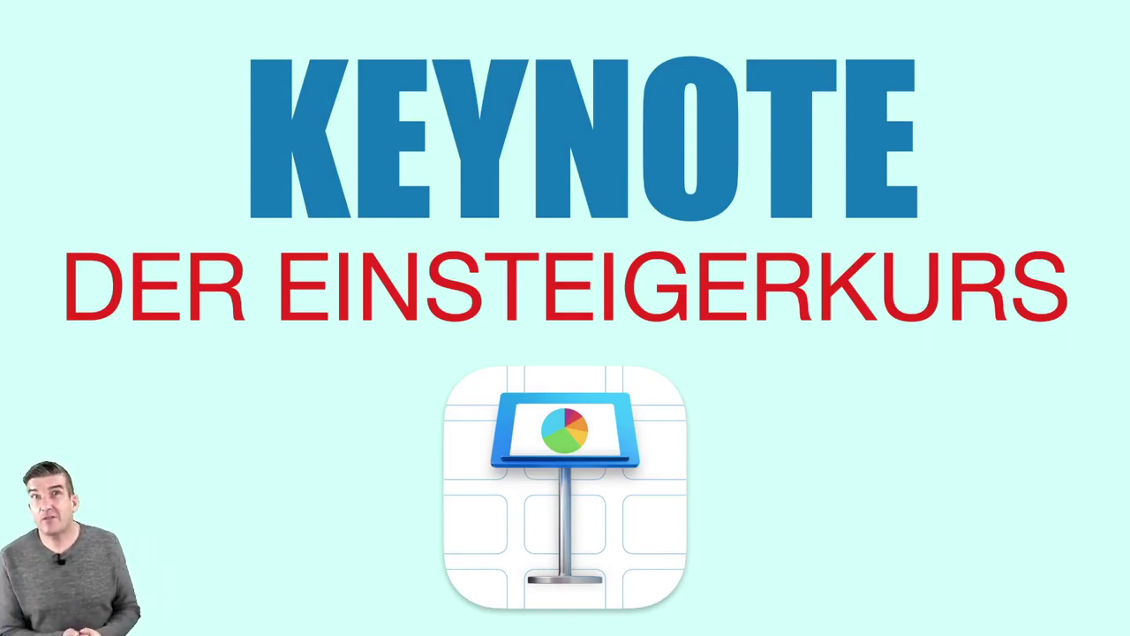
key(space)
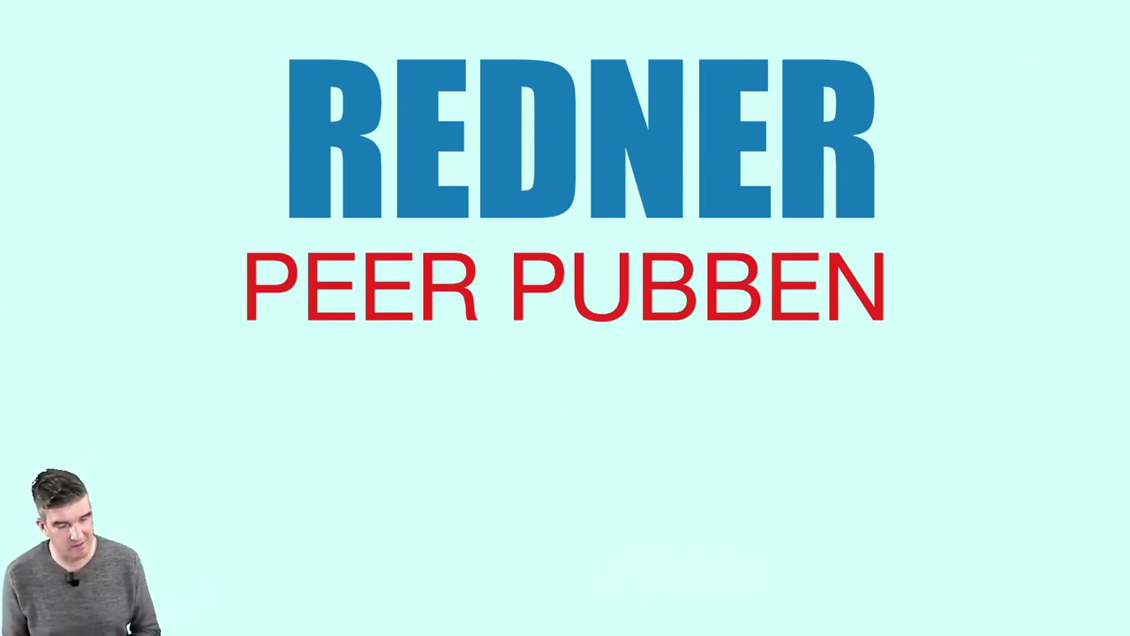
key(Escape)
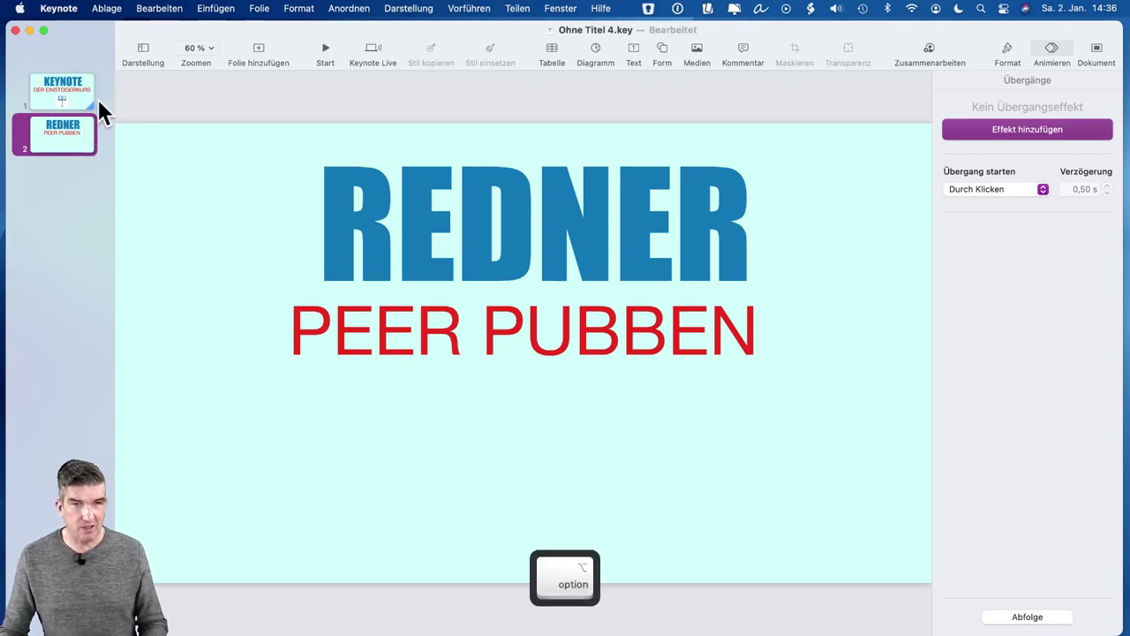
Step: Show the title slide, then switch to the REDNER speaker slide in the navigator
drag(93, 101, 89, 109)
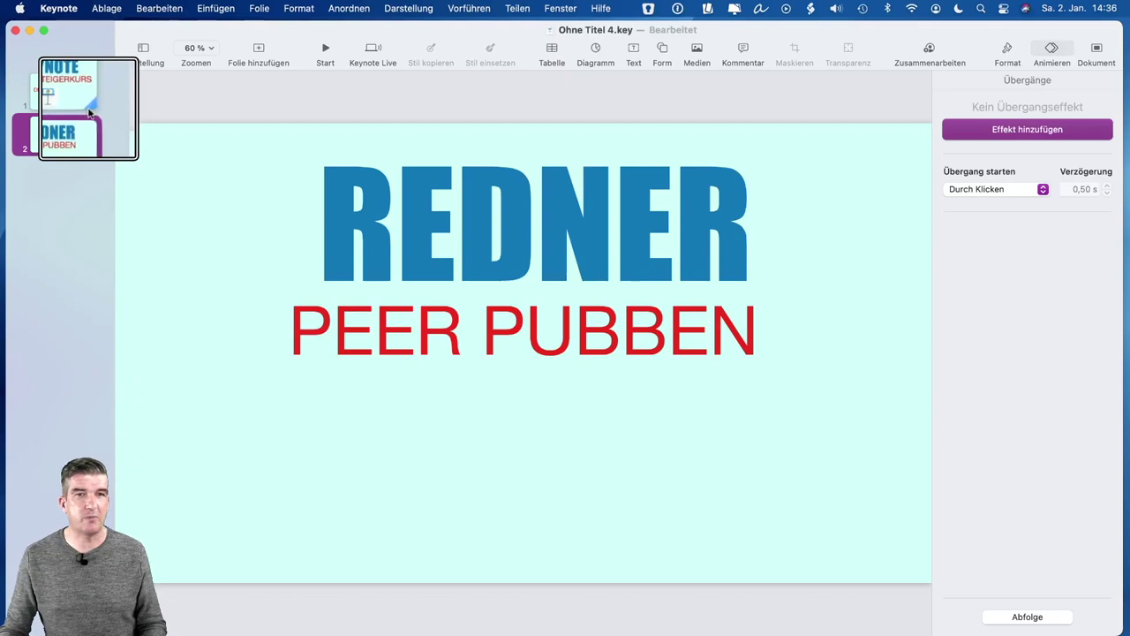
click(41, 83)
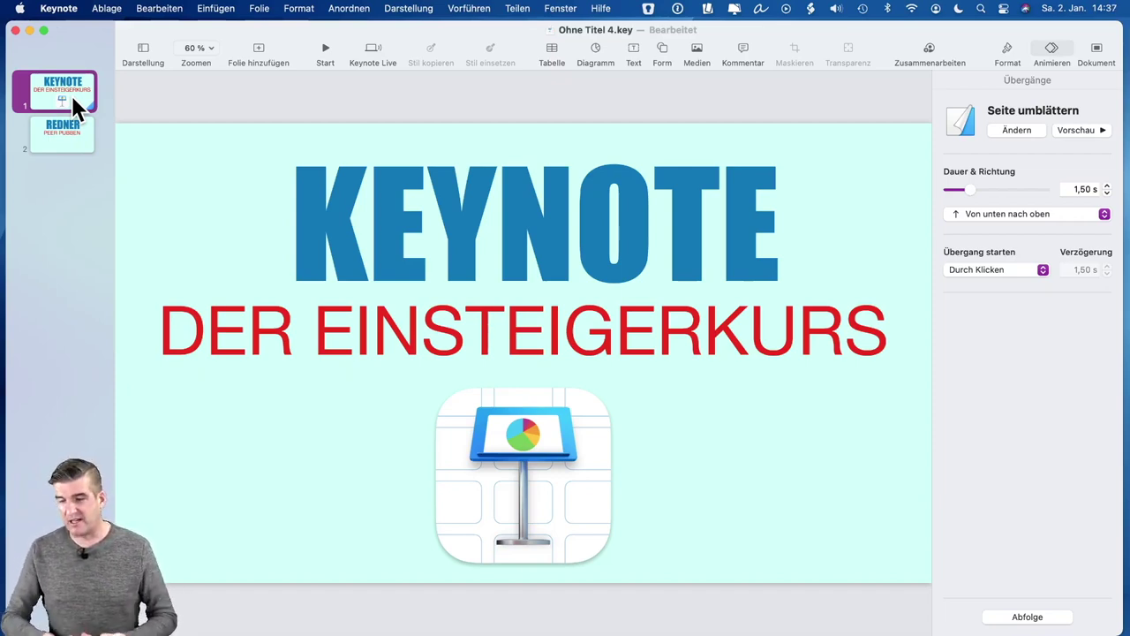
click(74, 123)
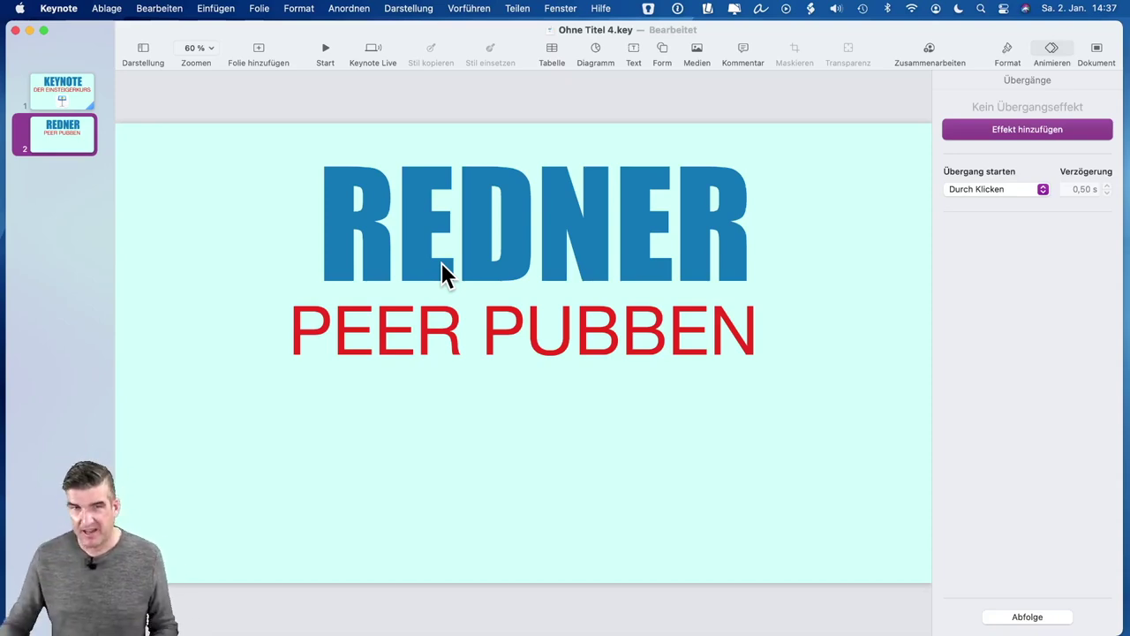
Step: Select the REDNER title, check its Action and Build Out tabs, then list Build In effects
click(487, 203)
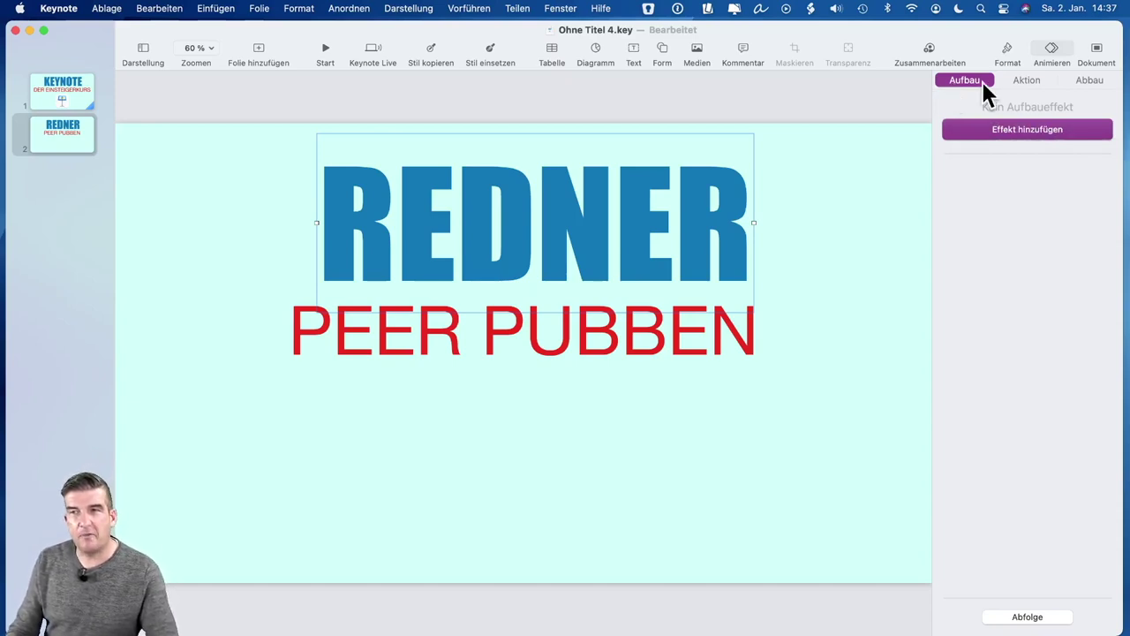
click(1032, 81)
click(1090, 80)
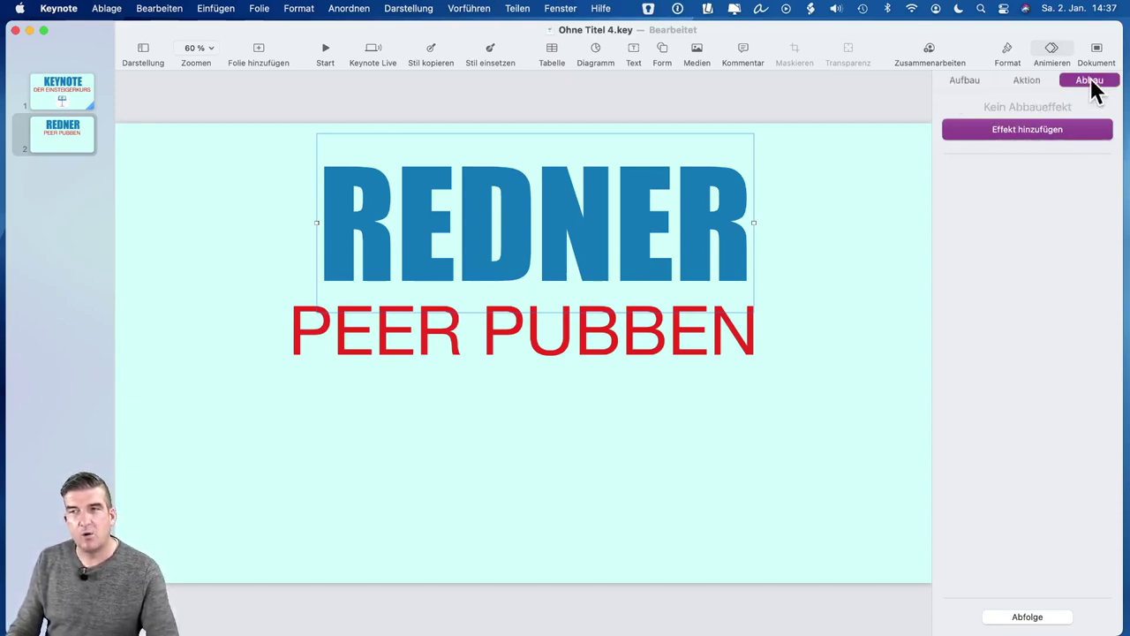
click(964, 79)
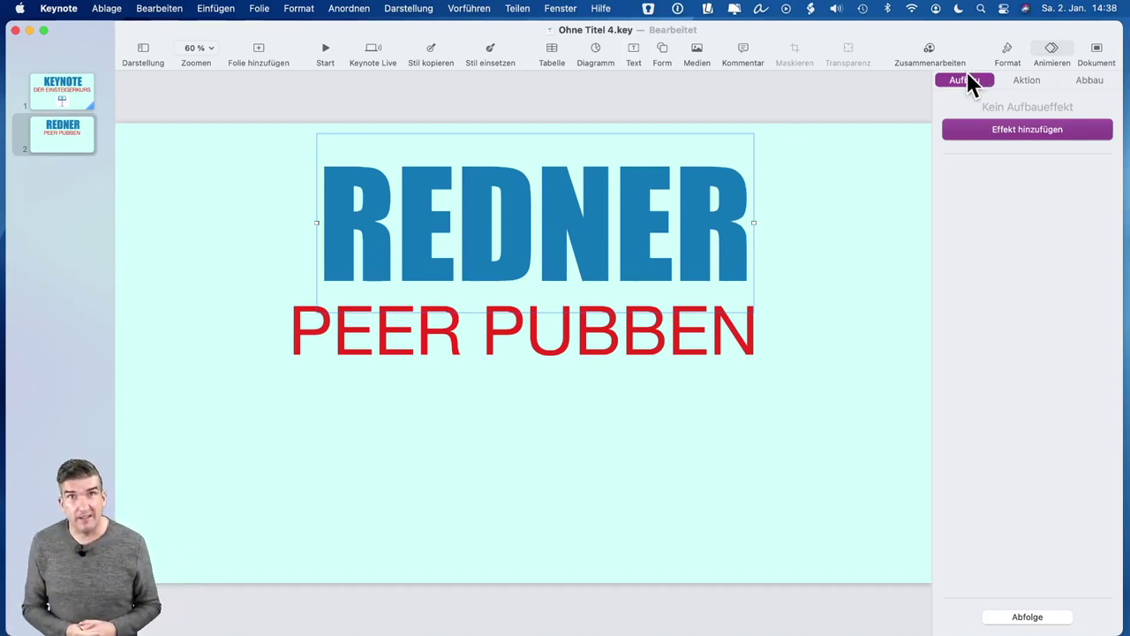
click(1033, 81)
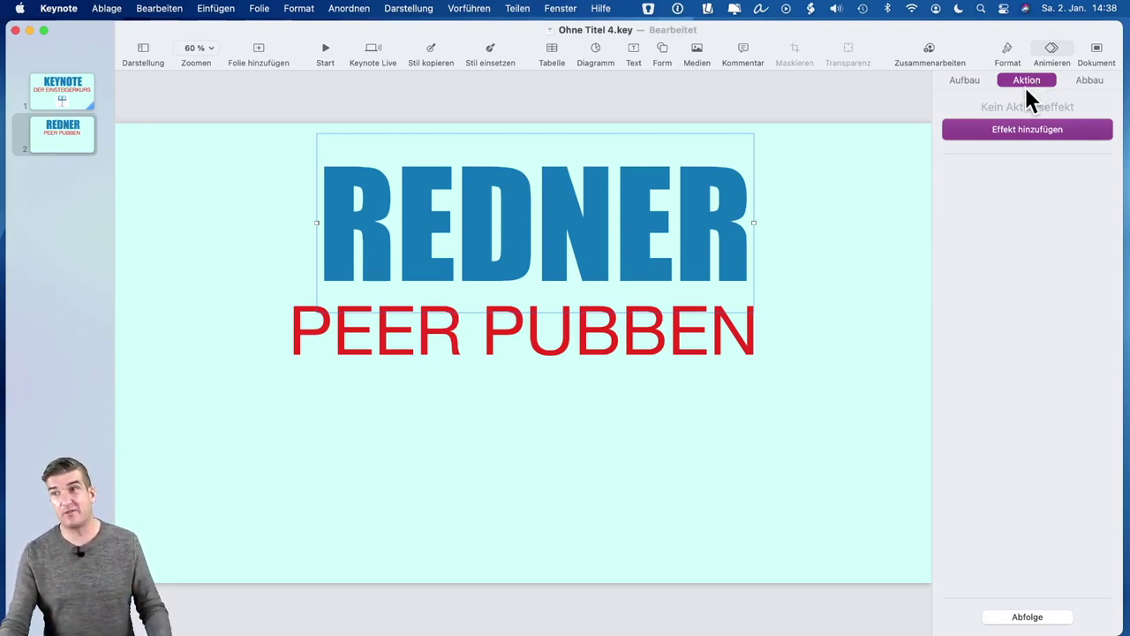
click(1089, 80)
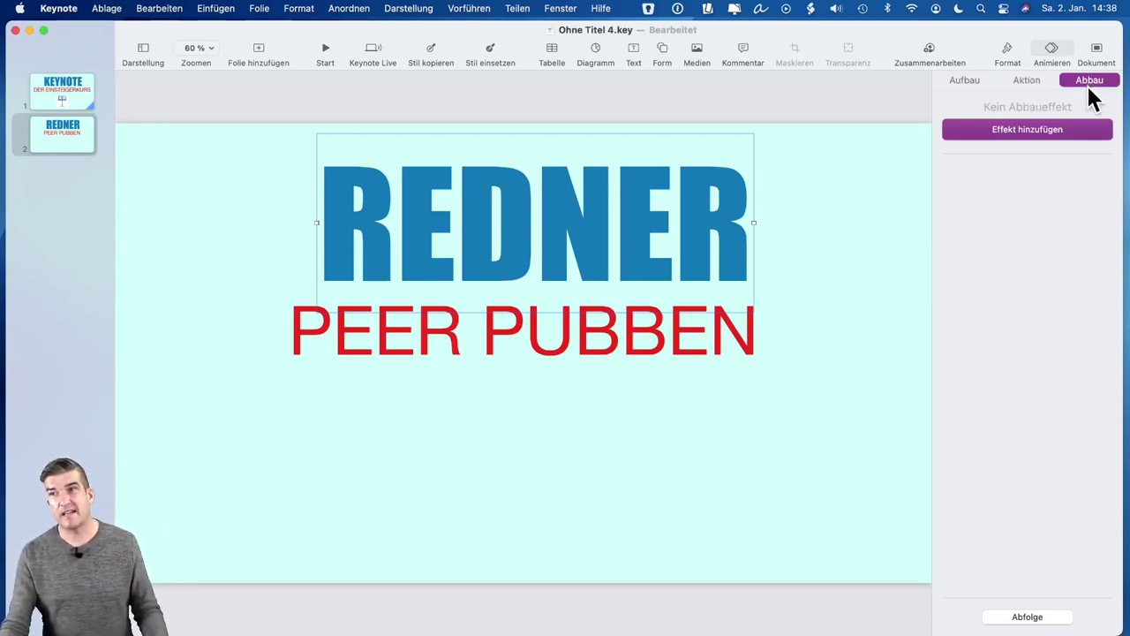
click(954, 83)
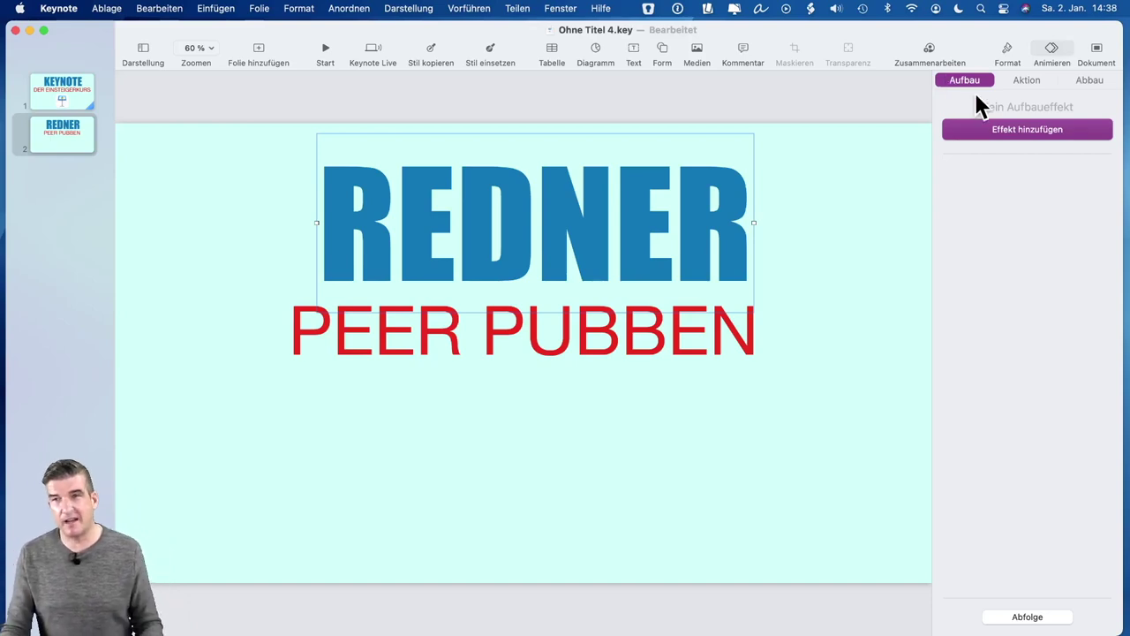
click(1022, 130)
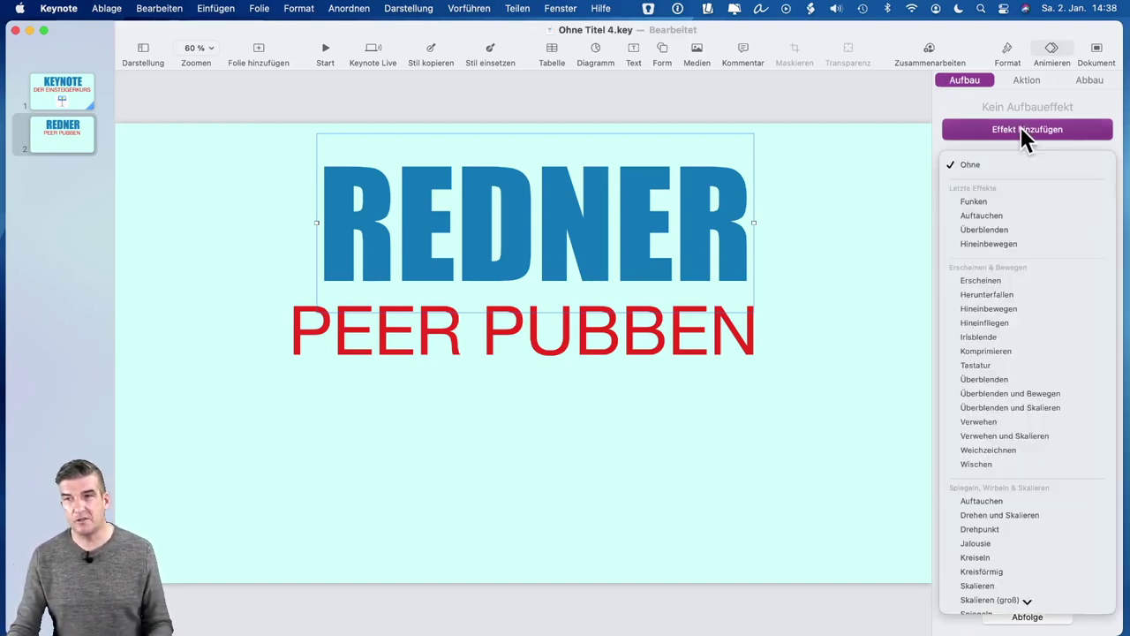
Step: Apply the Hineinbewegen build-in to REDNER and lengthen it to 2,00 s
click(1096, 299)
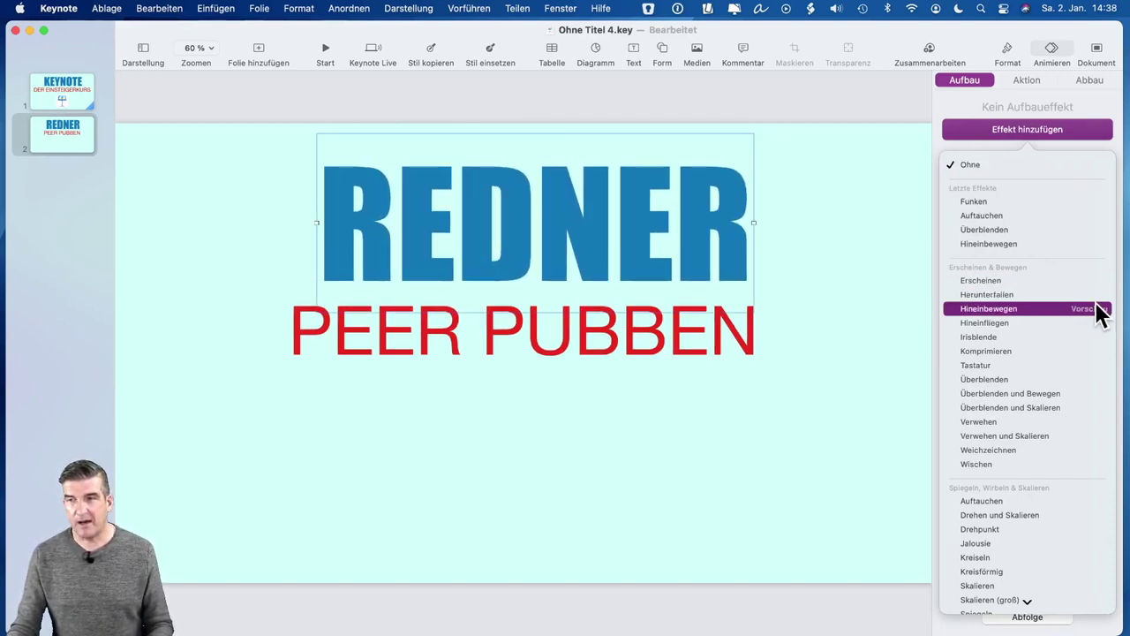
click(1098, 310)
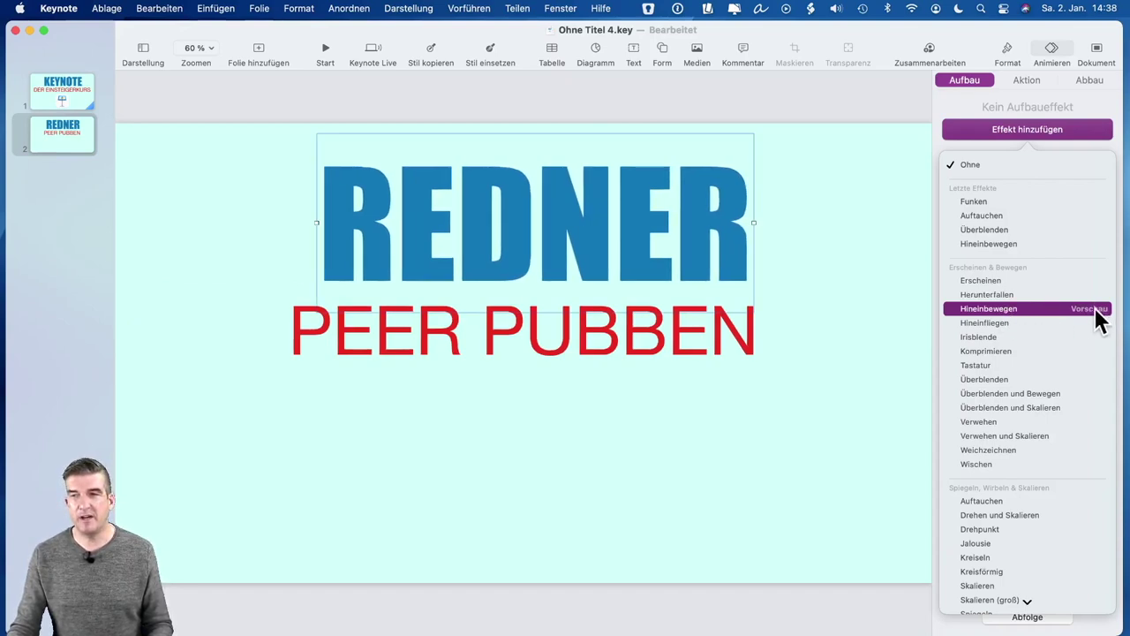
click(984, 309)
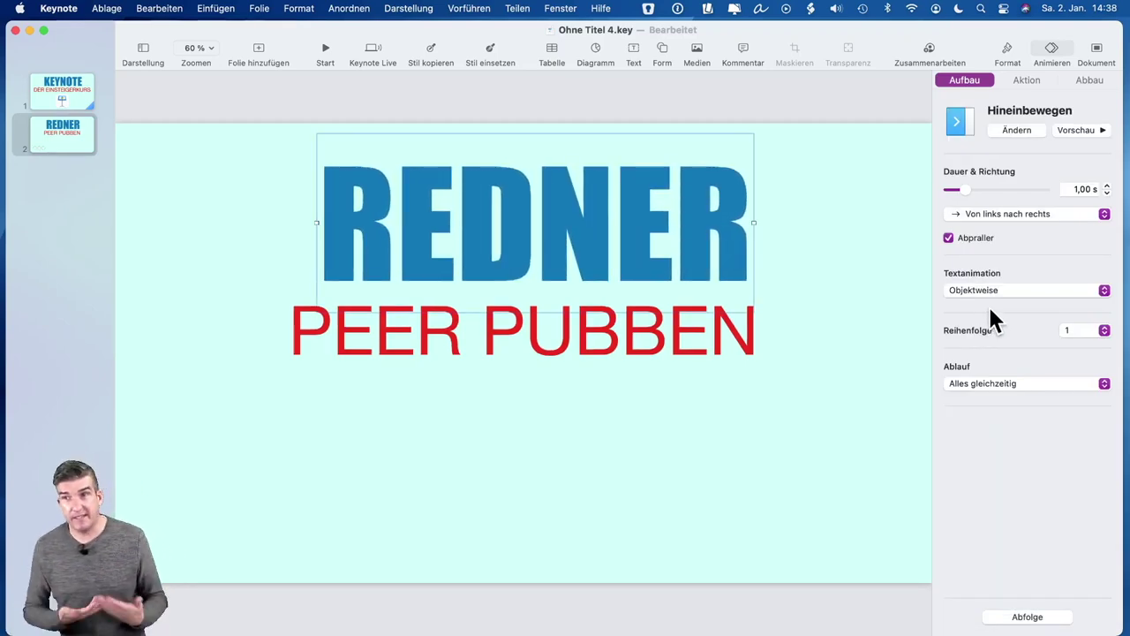
click(1090, 130)
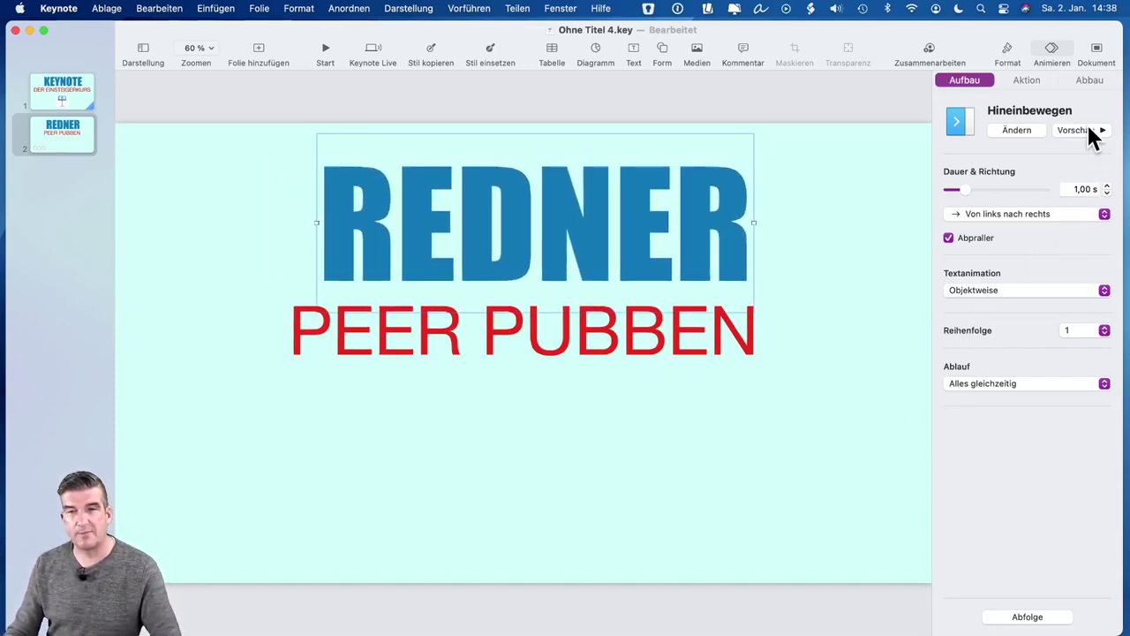
click(1090, 130)
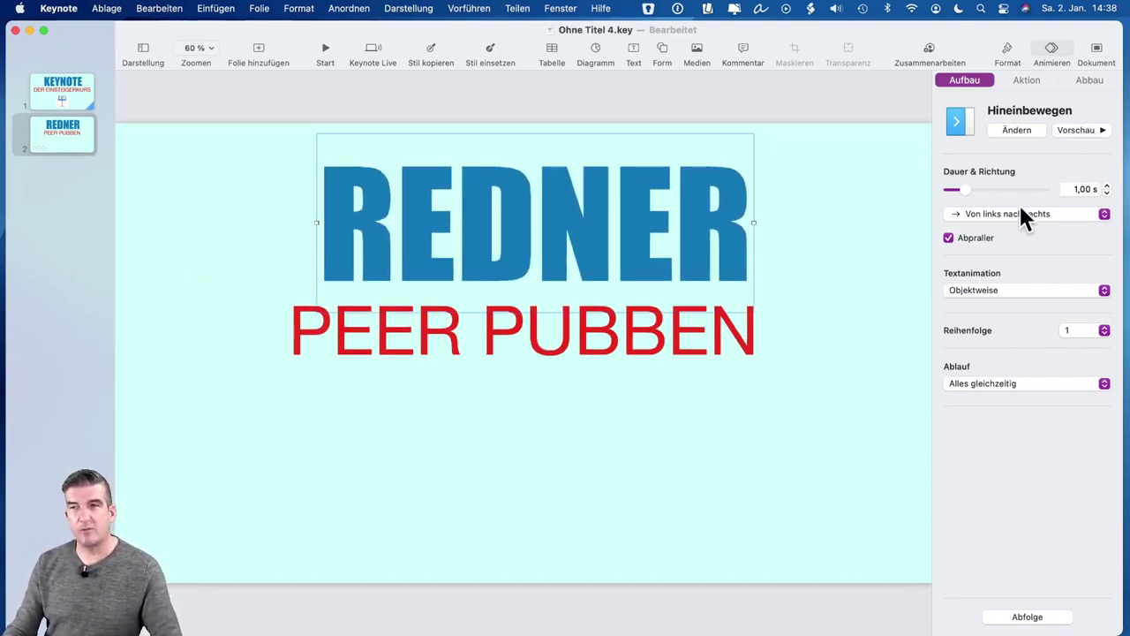
drag(967, 188, 973, 188)
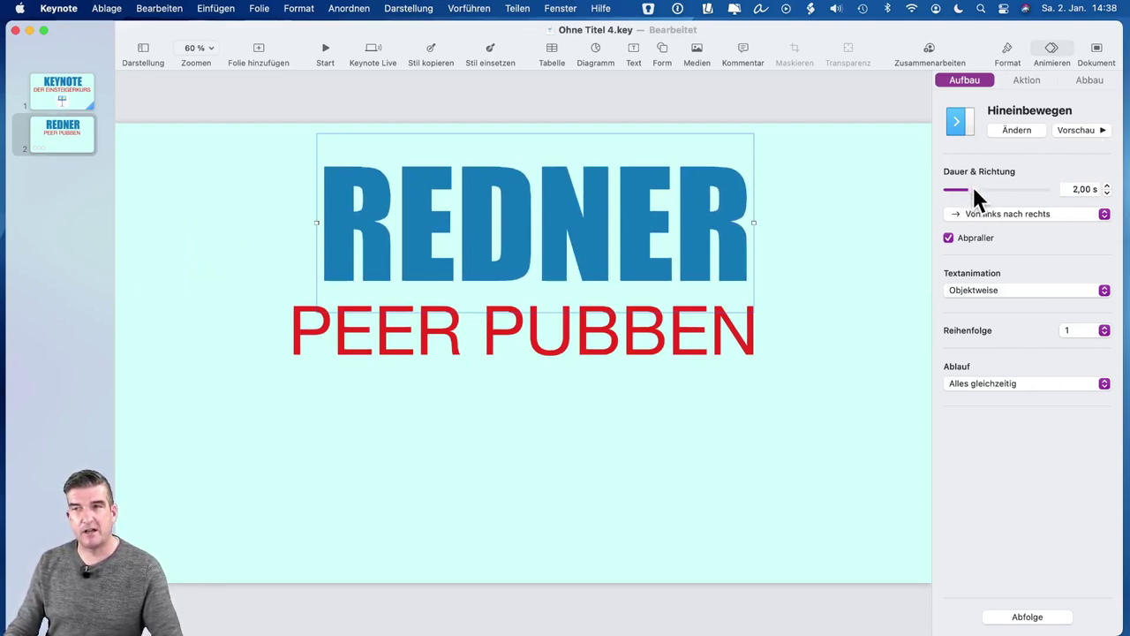
click(1062, 130)
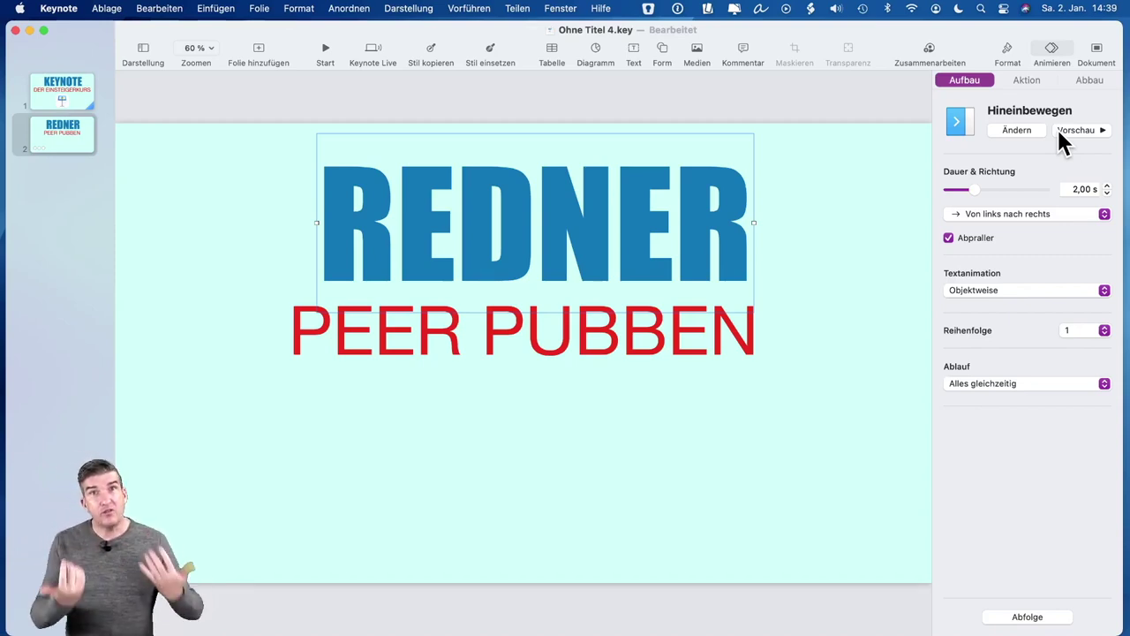
Step: Set the REDNER move-in to Von oben nach unten with a 1,00 s duration
click(1021, 210)
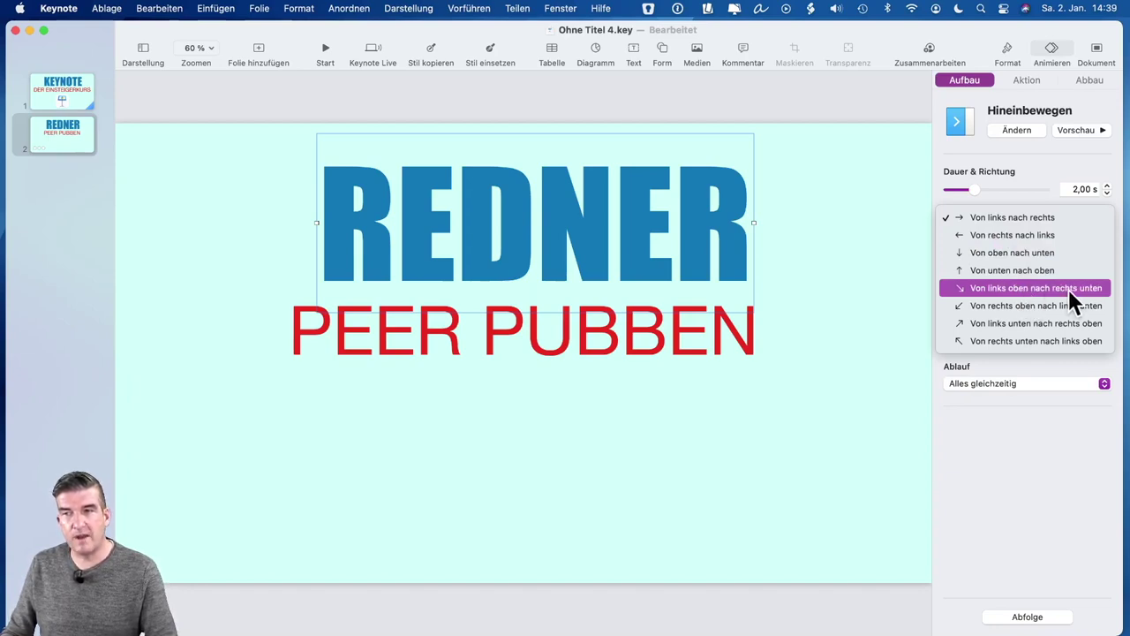
click(1014, 253)
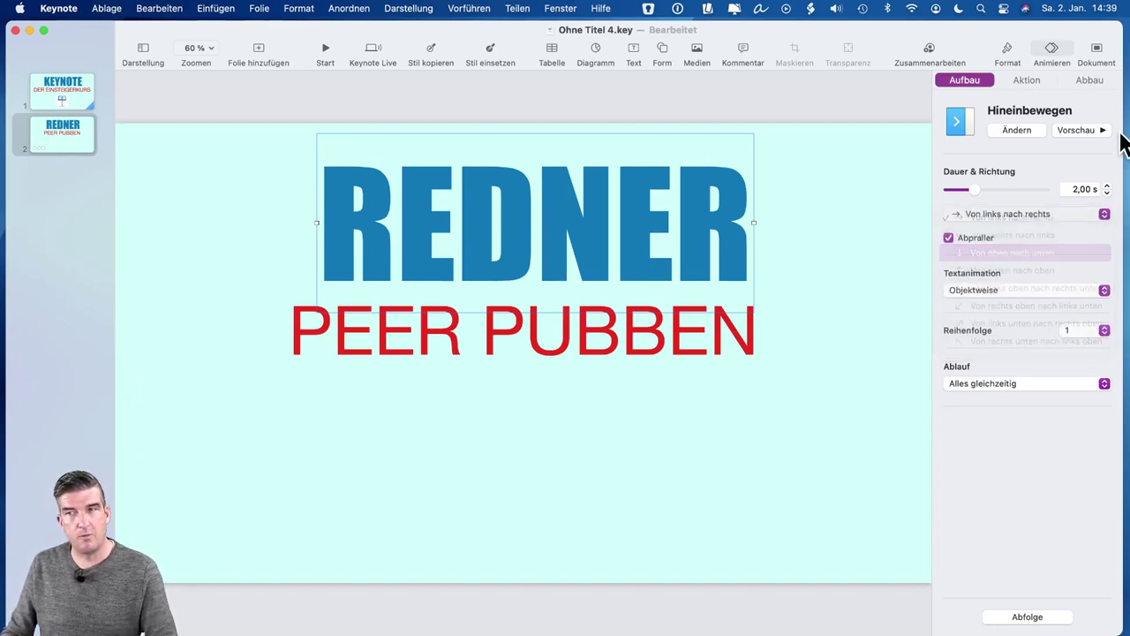
click(1073, 130)
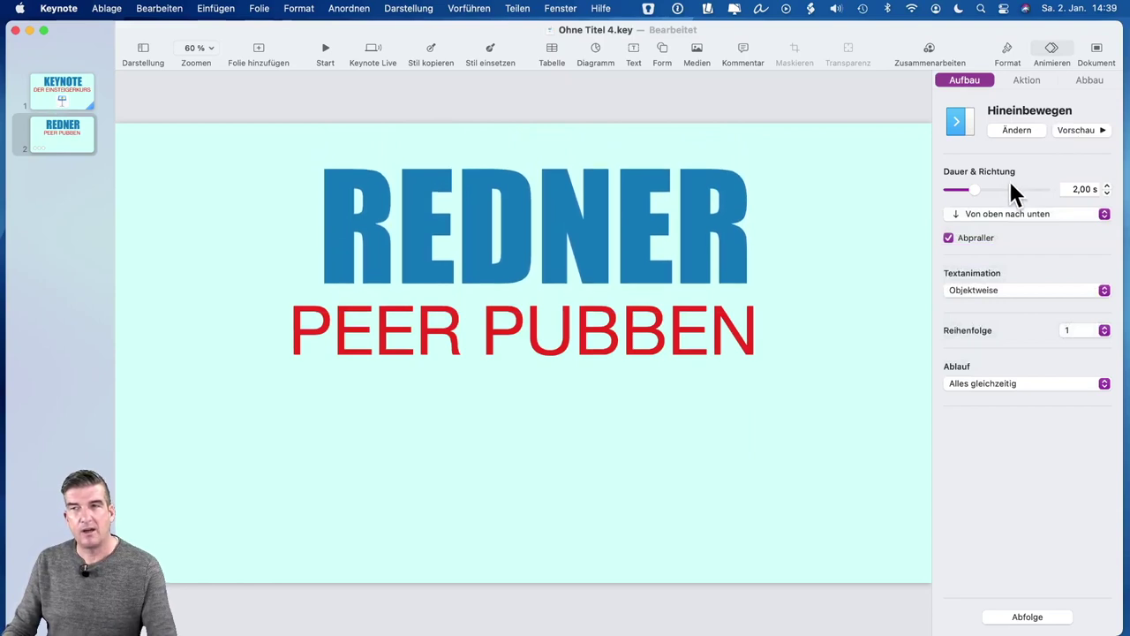
drag(973, 186, 961, 185)
click(1076, 130)
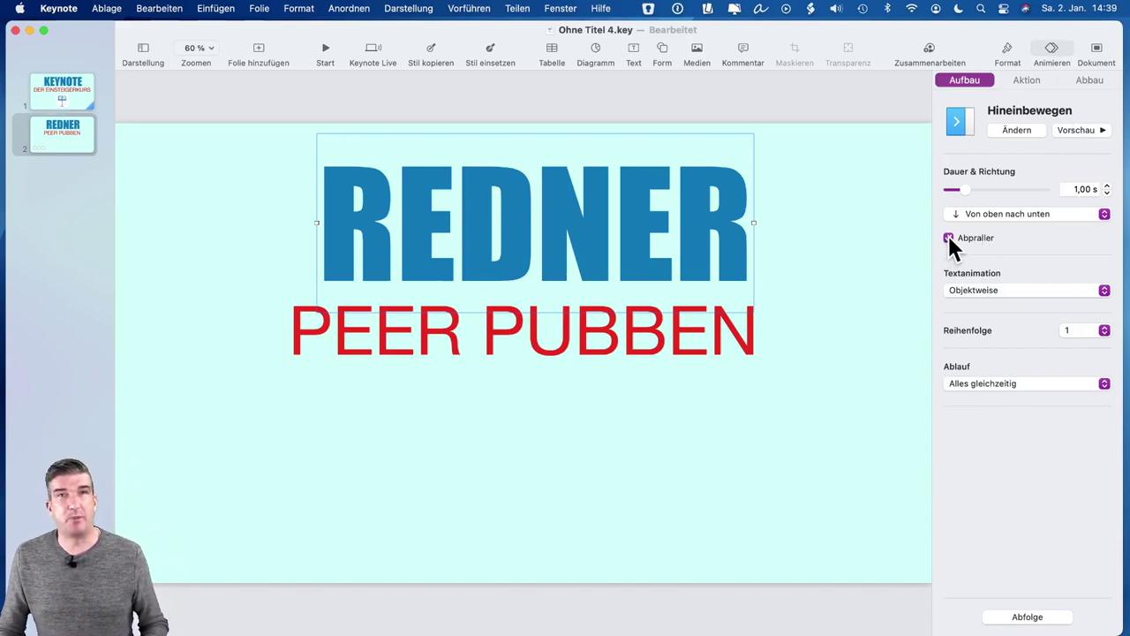
click(1089, 131)
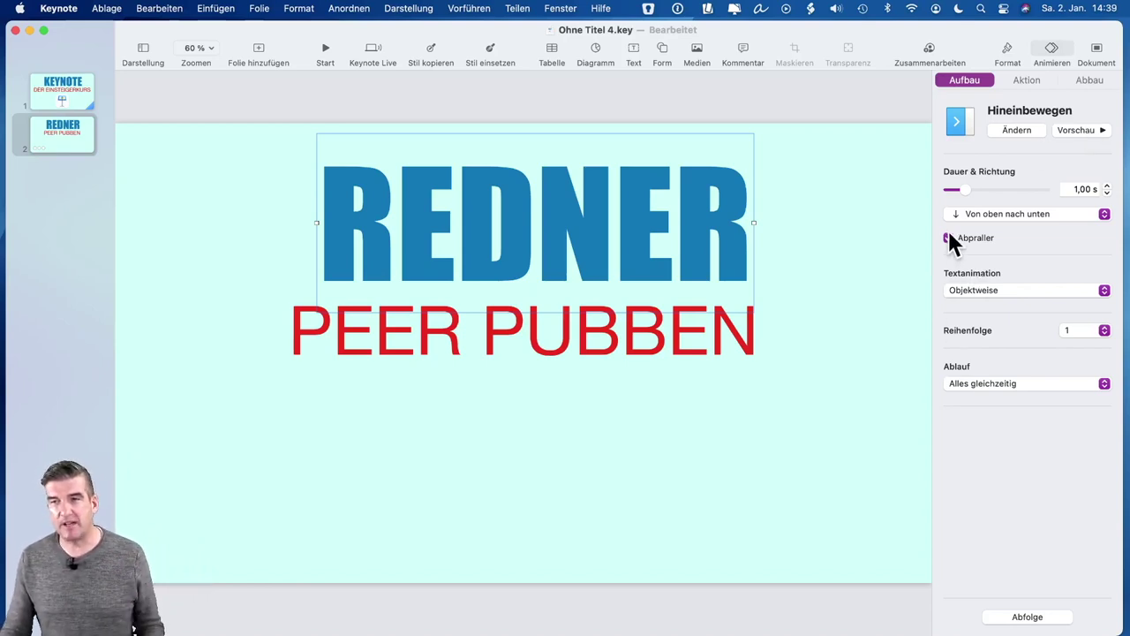
click(1068, 130)
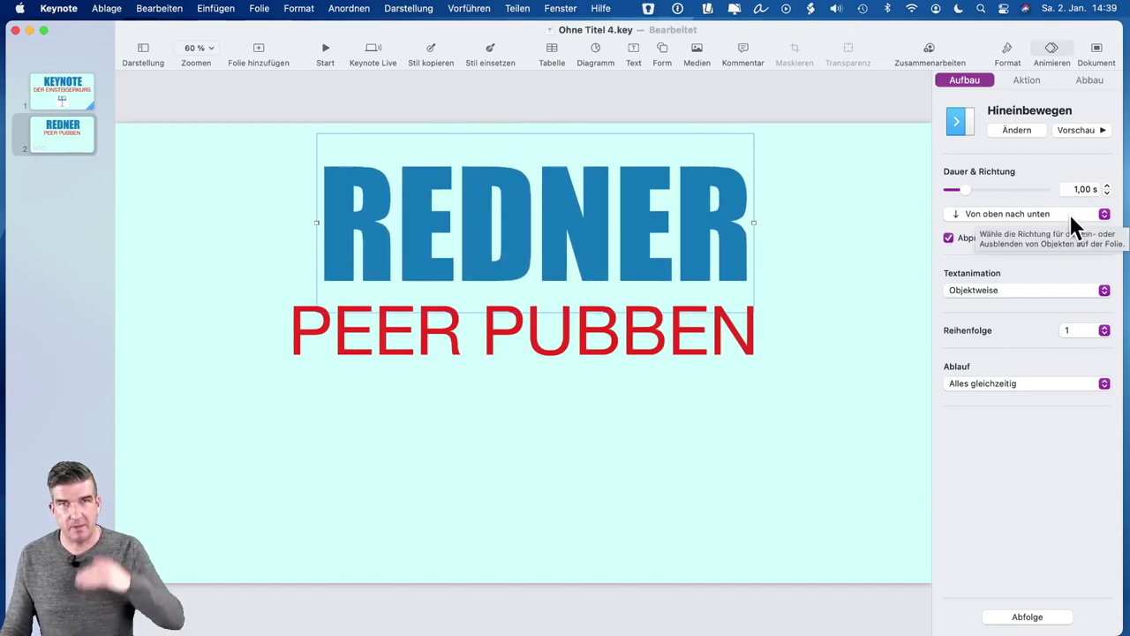
Step: Turn off Abpraller and preview the move-in without the bounce
click(949, 237)
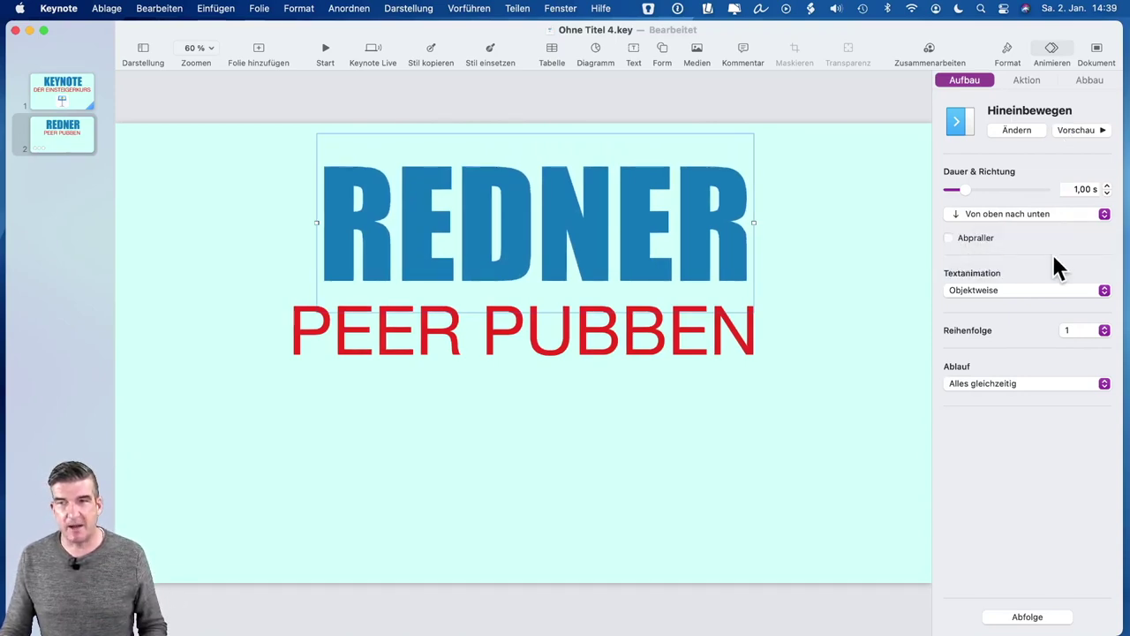
click(1087, 132)
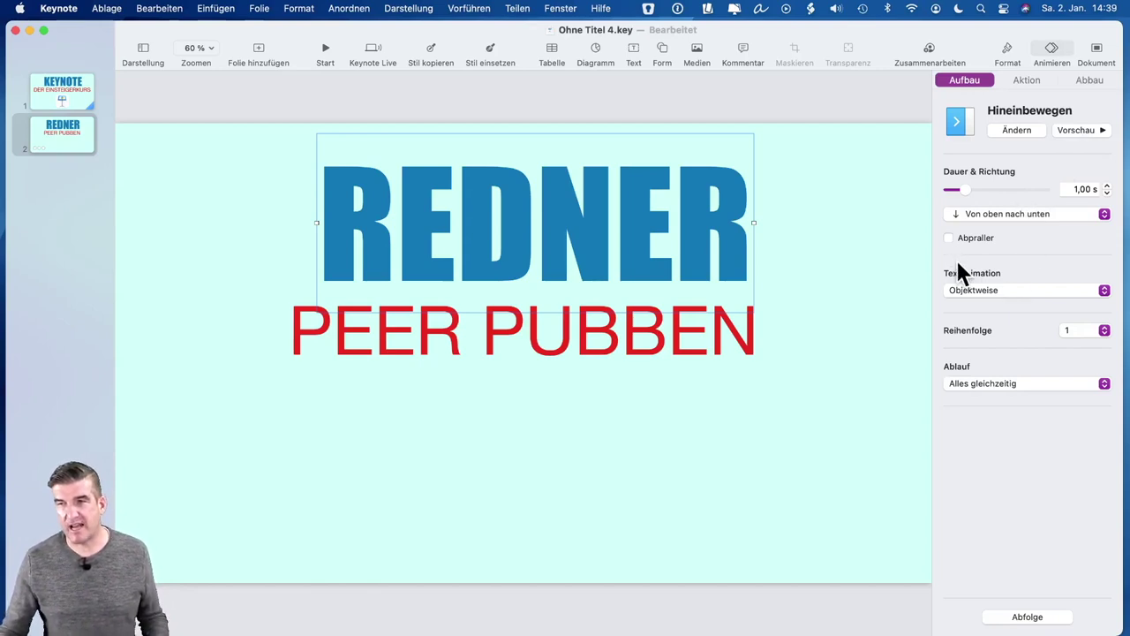
click(991, 288)
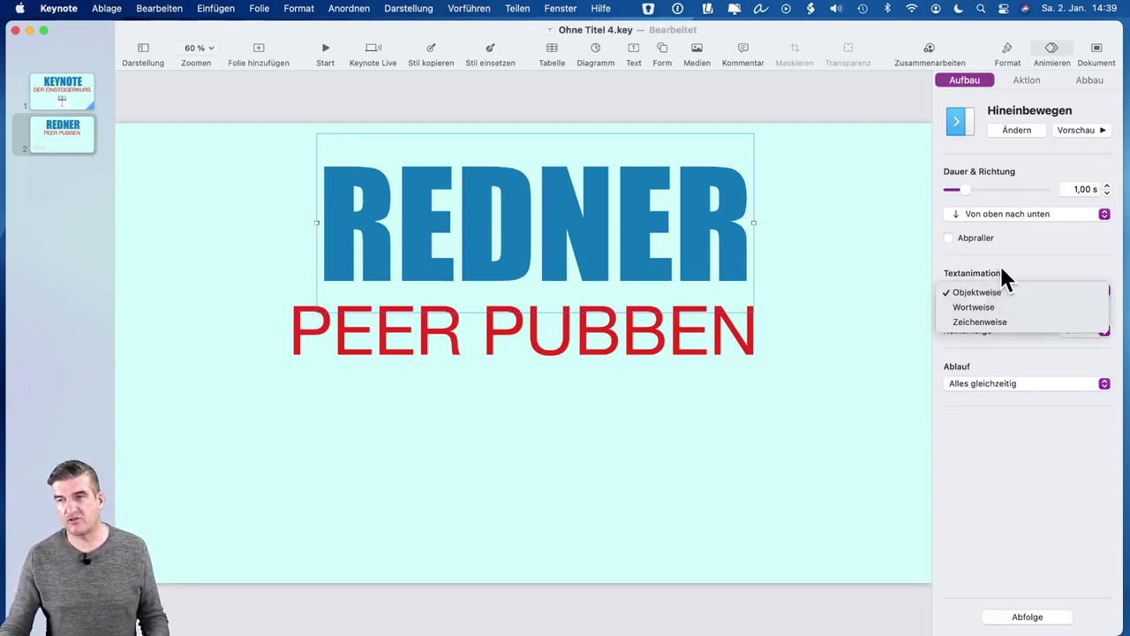
Step: Switch REDNER's text animation to letter by letter and preview it
click(1002, 269)
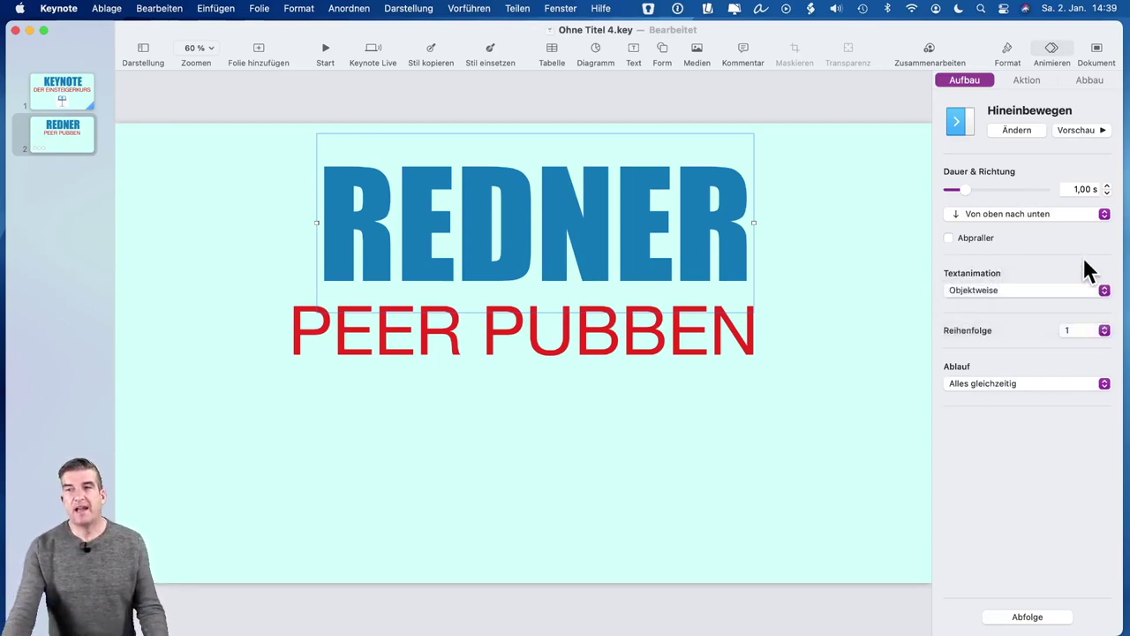
click(1004, 295)
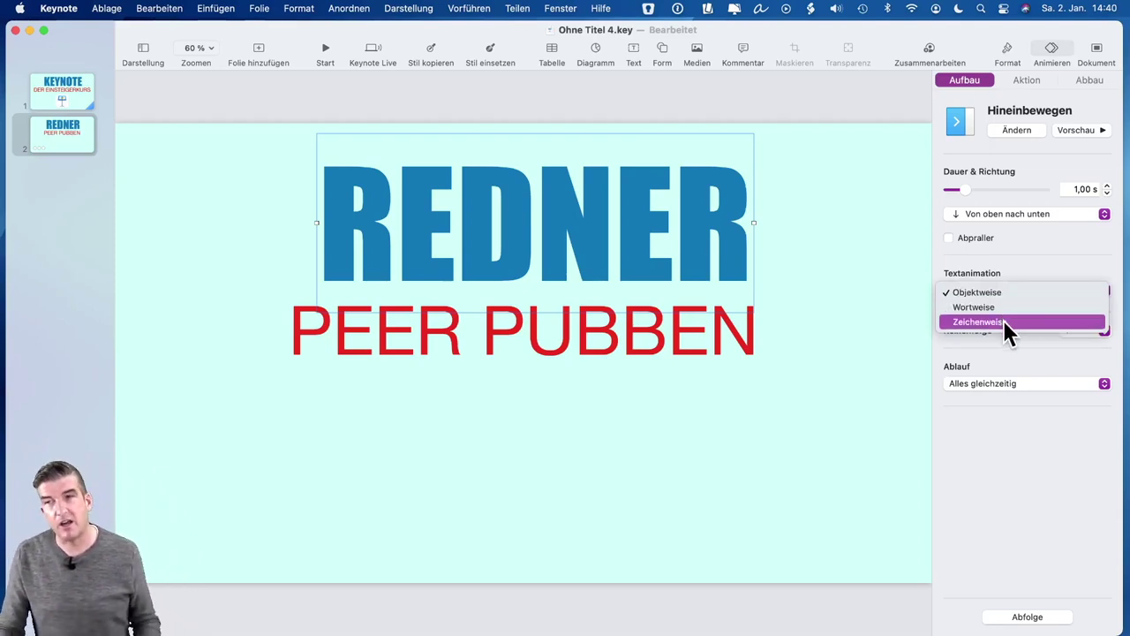
click(1002, 322)
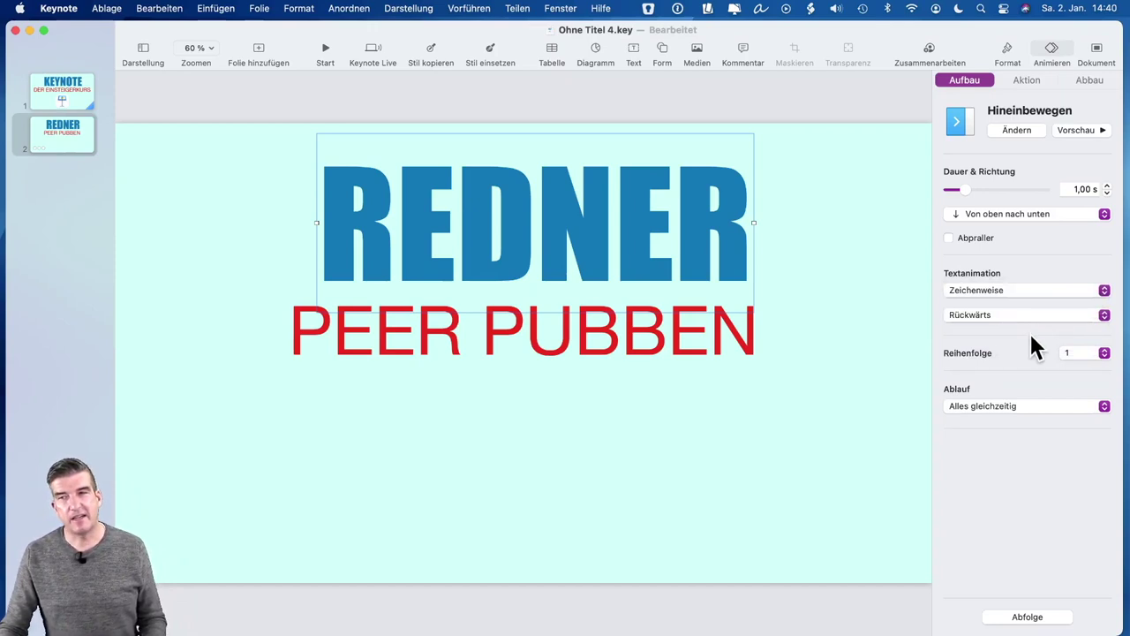
click(1086, 131)
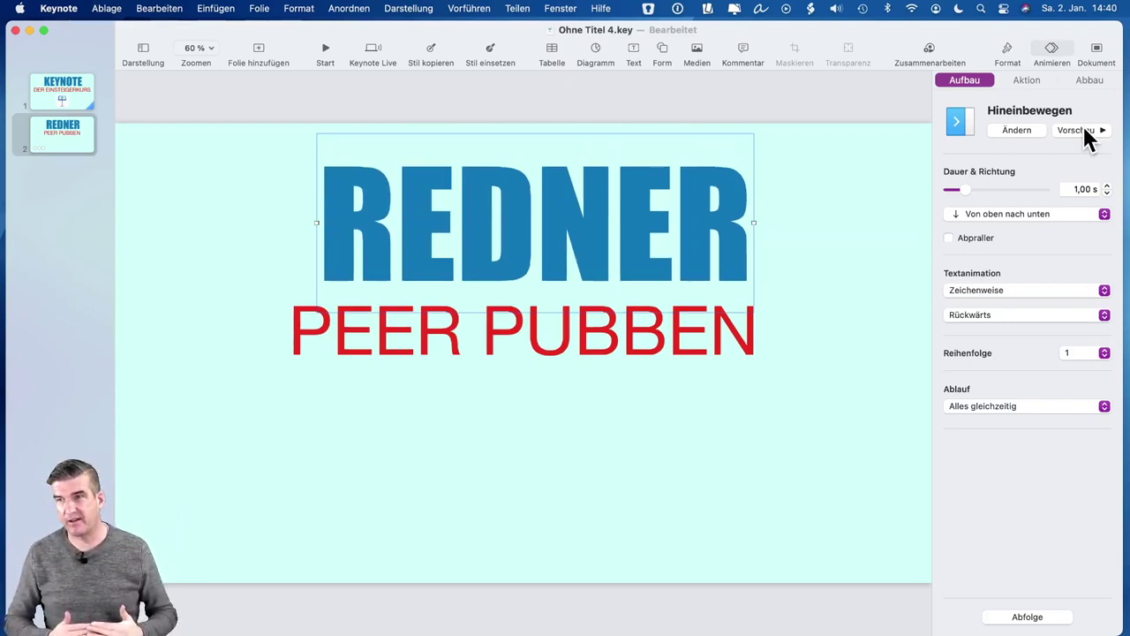
Step: Preview the letter order in reverse and starting from the middle
click(975, 315)
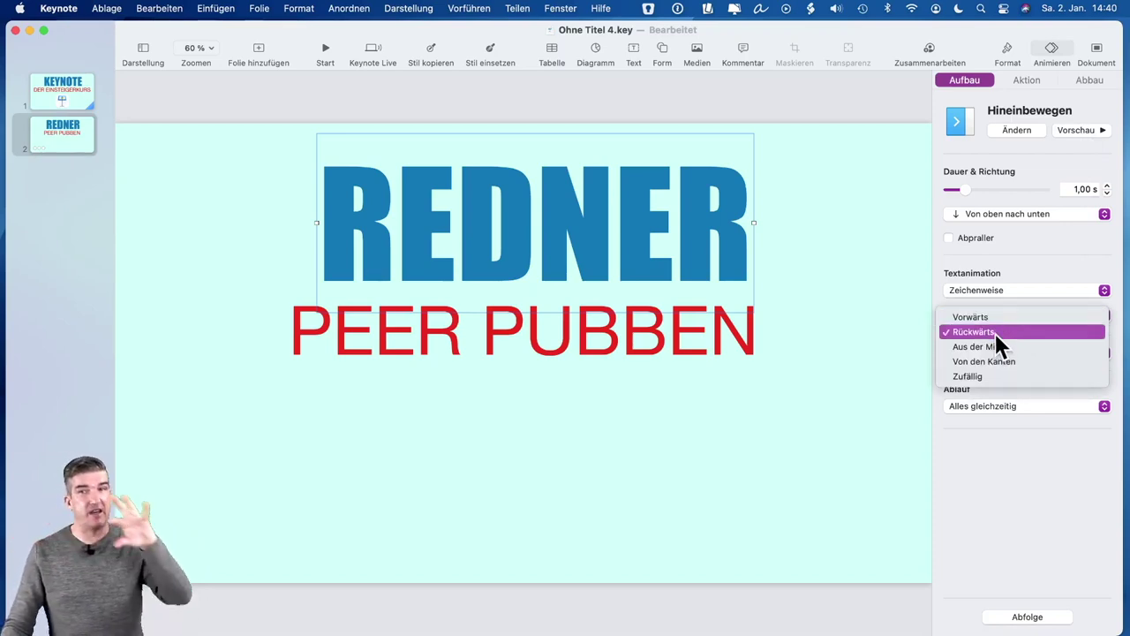
click(995, 333)
click(1074, 125)
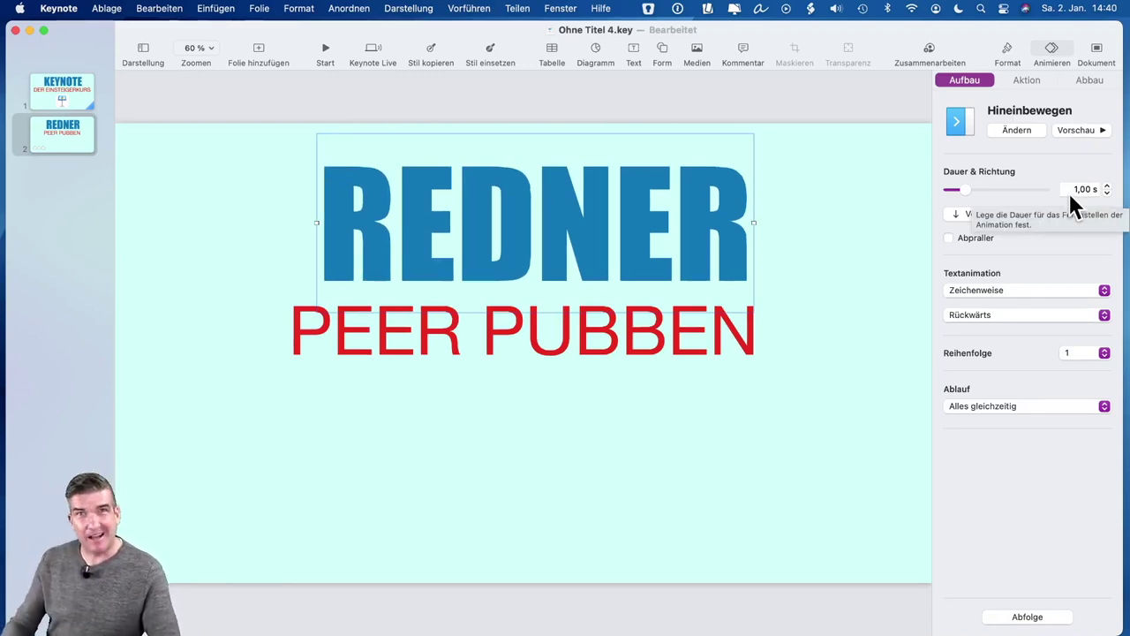
click(980, 315)
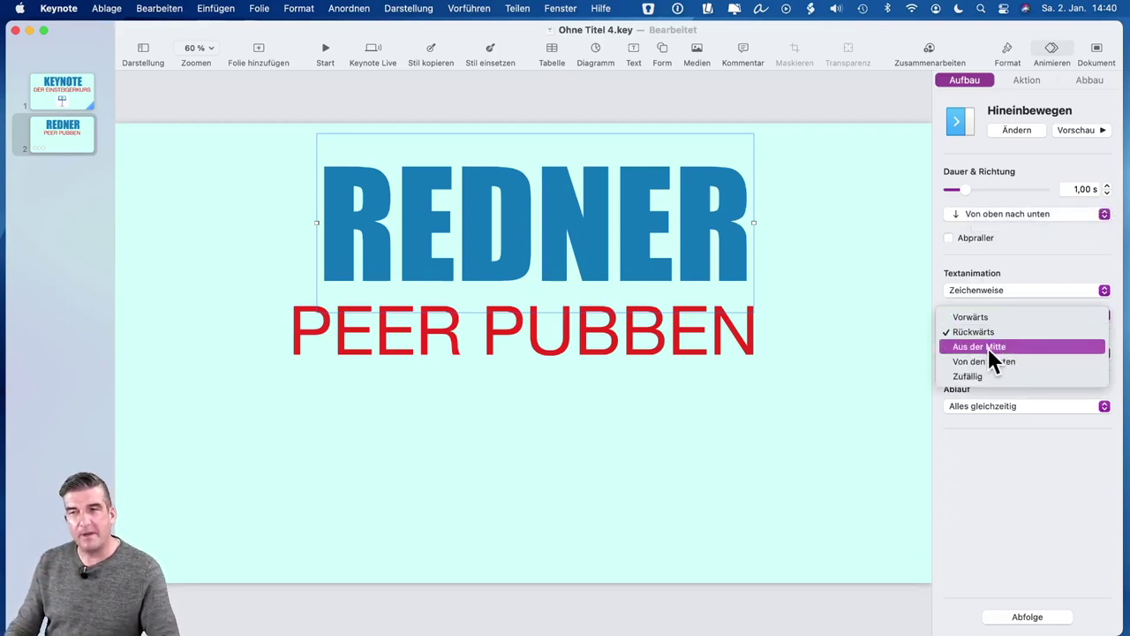
click(989, 351)
click(1091, 132)
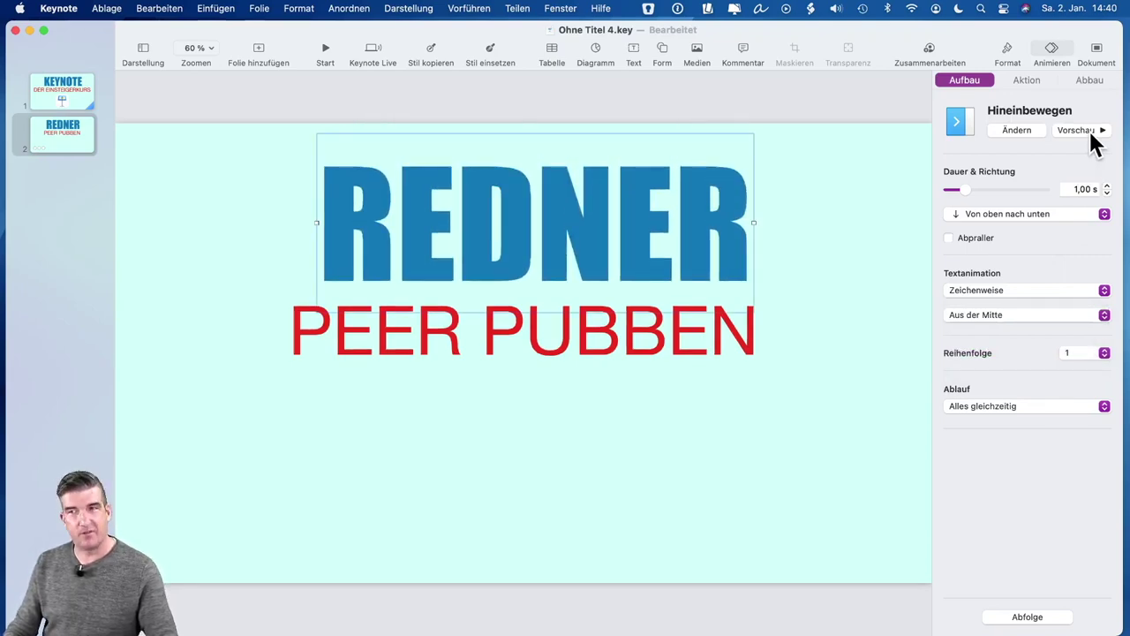
Step: Try the from-the-edges and random letter orders with previews
click(1034, 315)
click(1011, 330)
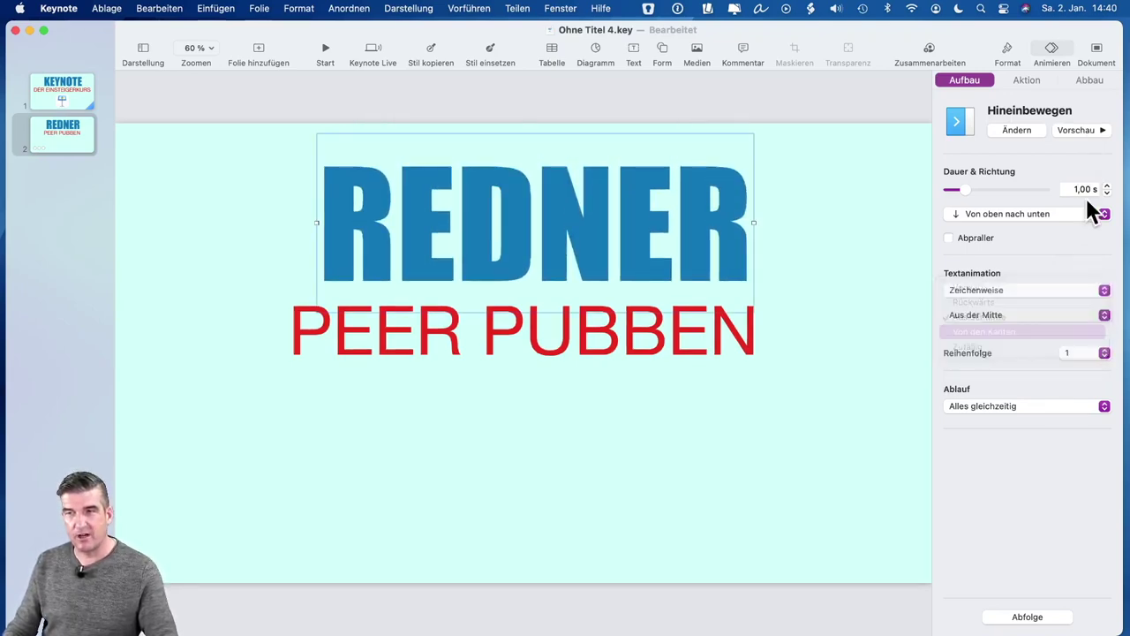
click(1079, 129)
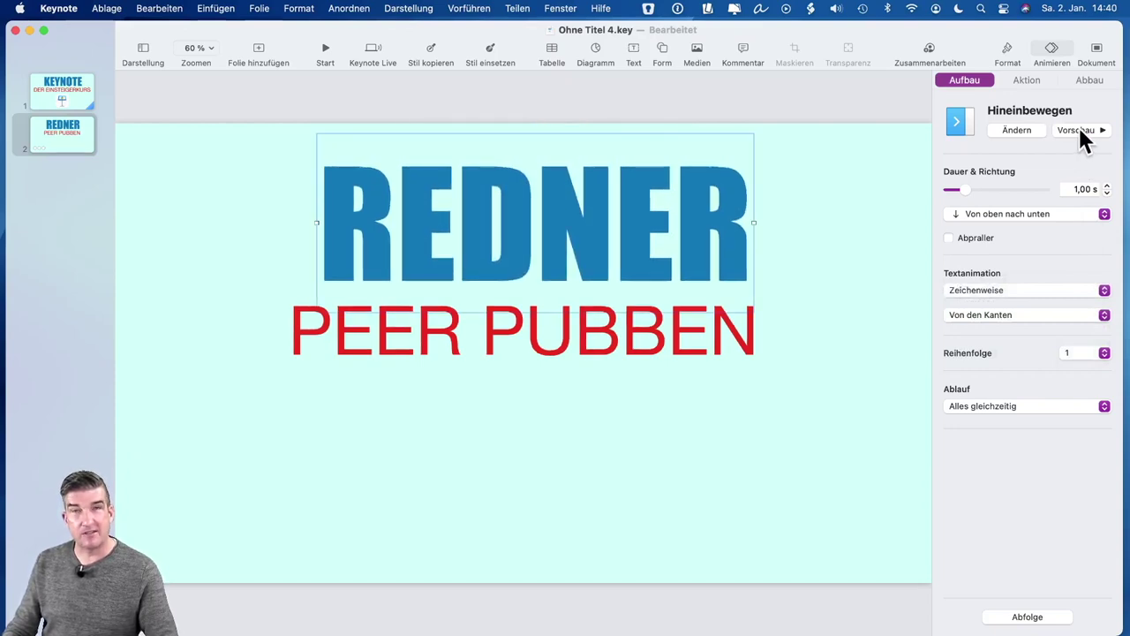
click(1024, 315)
click(1009, 332)
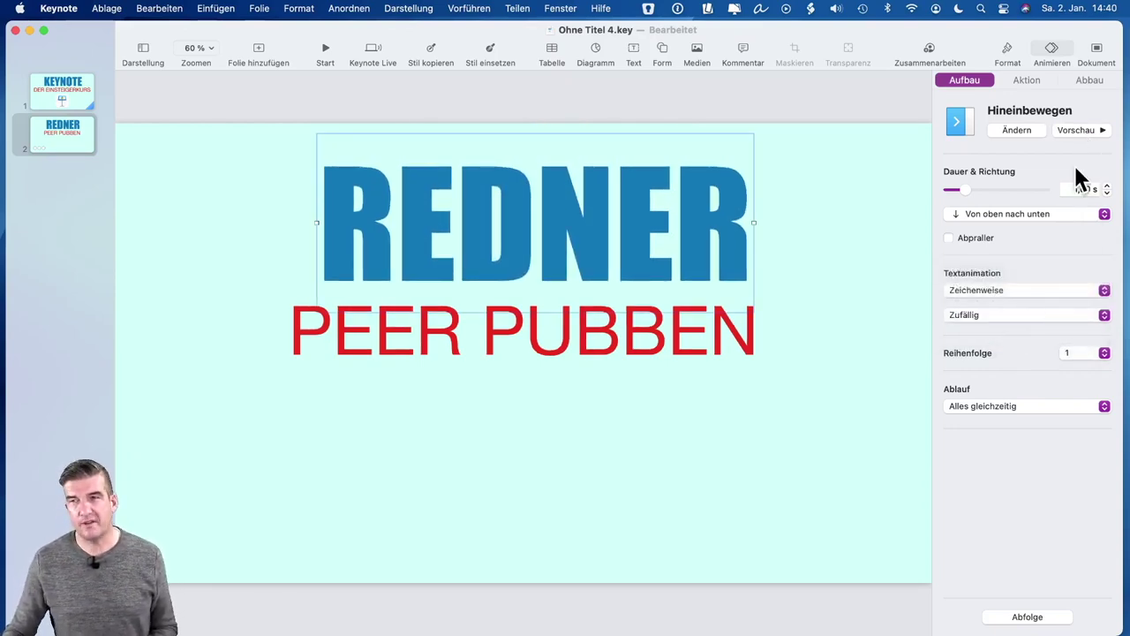
click(1084, 129)
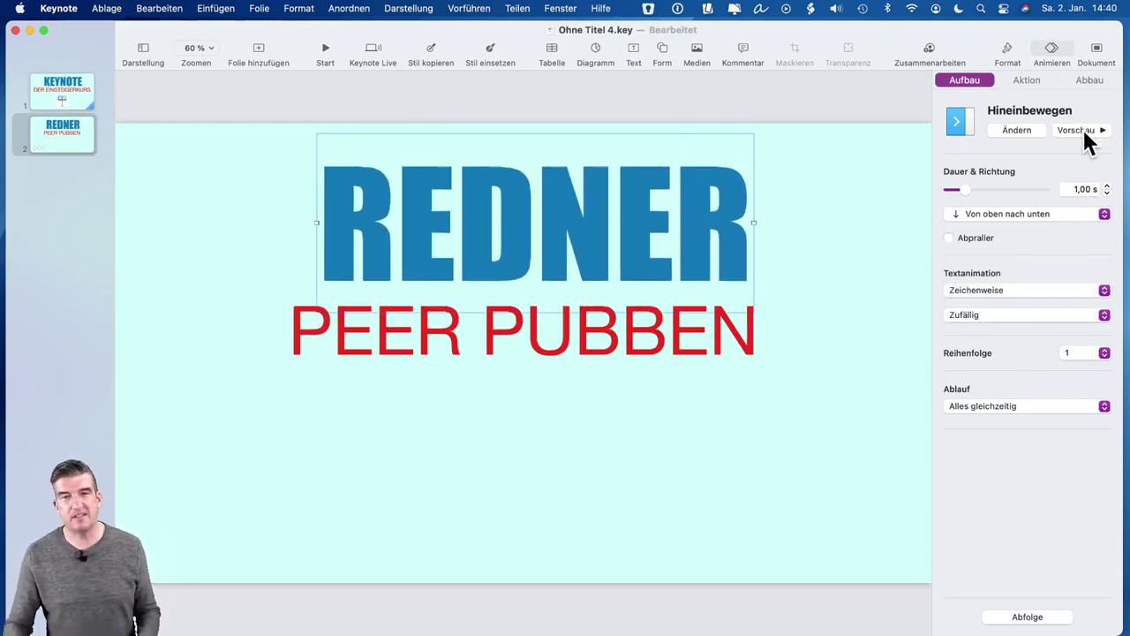
click(1082, 130)
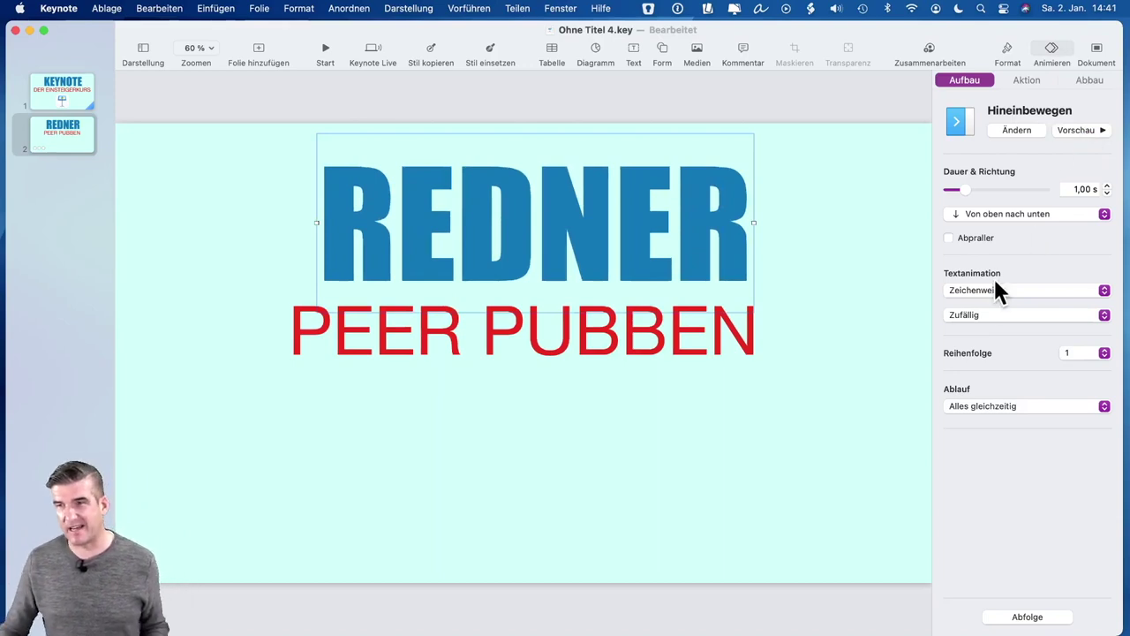
Step: Set Textanimation back to Objektweise and preview the whole-title build
click(987, 311)
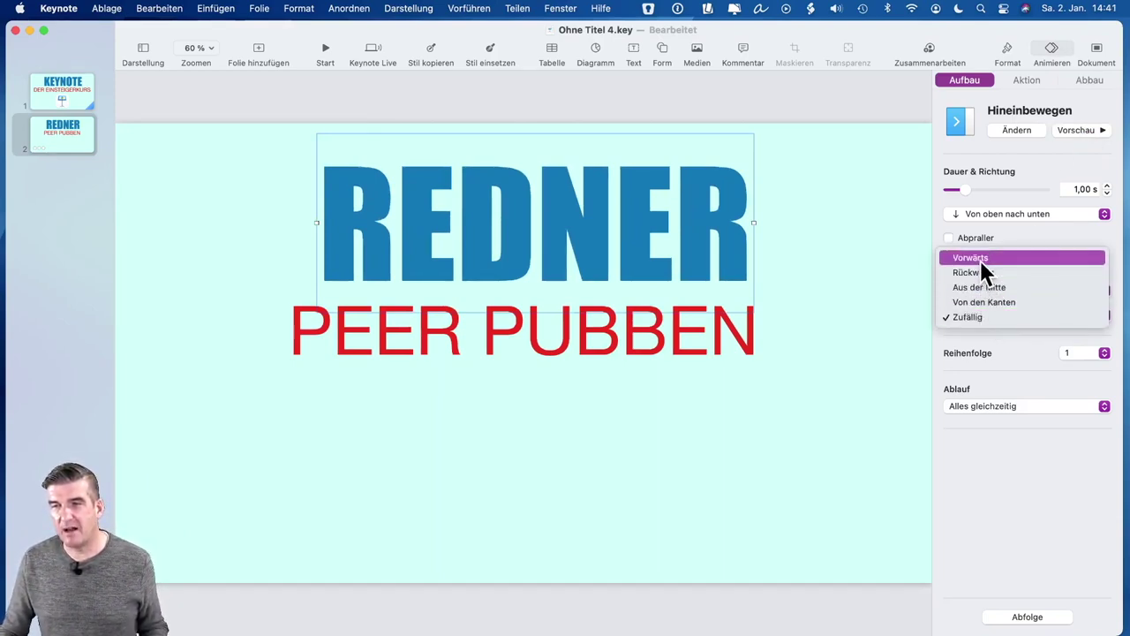
click(1019, 222)
click(984, 298)
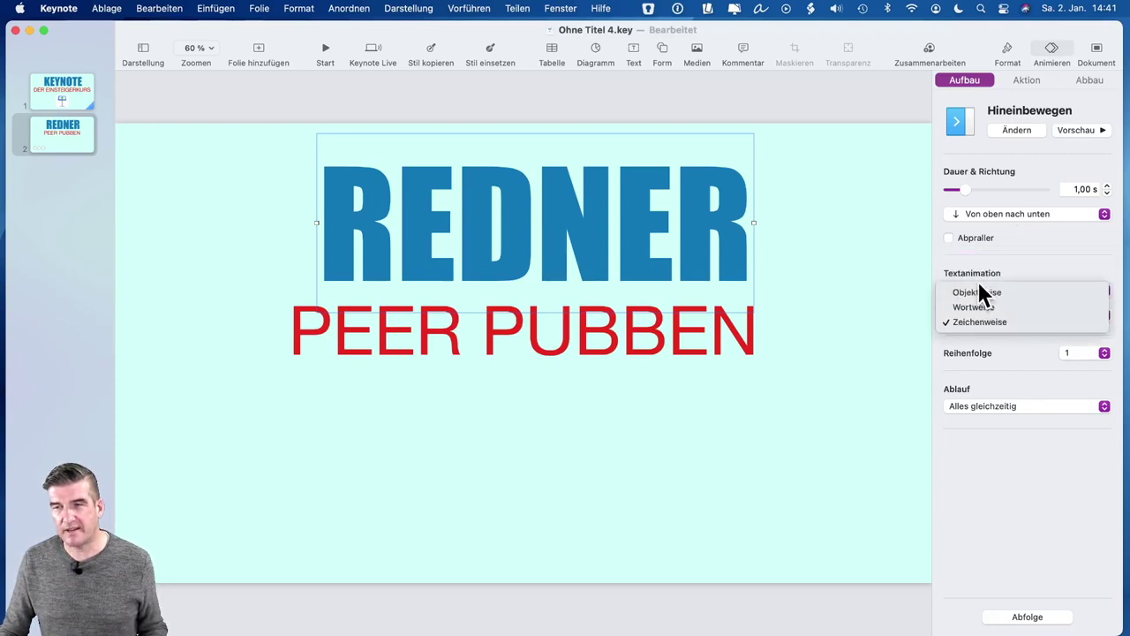
click(985, 293)
click(1099, 134)
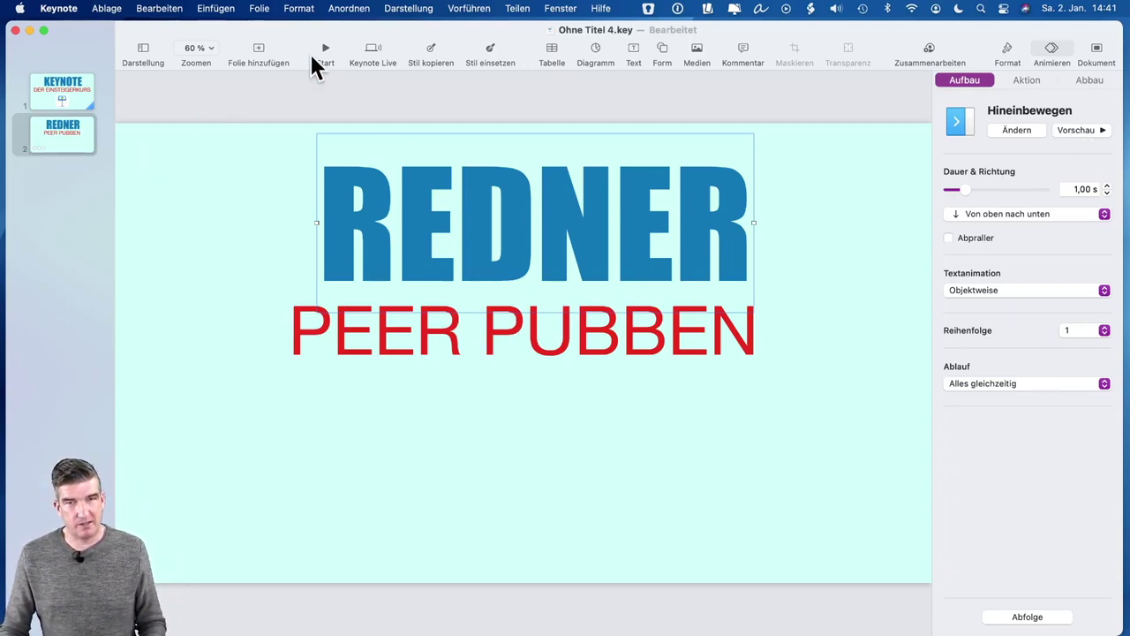
click(46, 133)
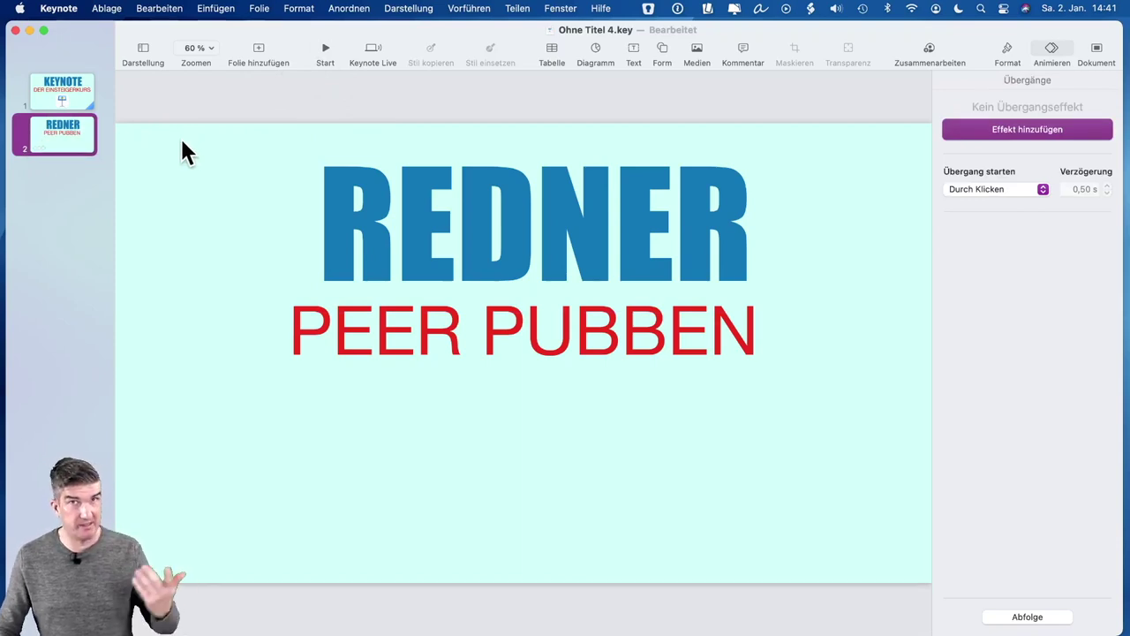
click(325, 53)
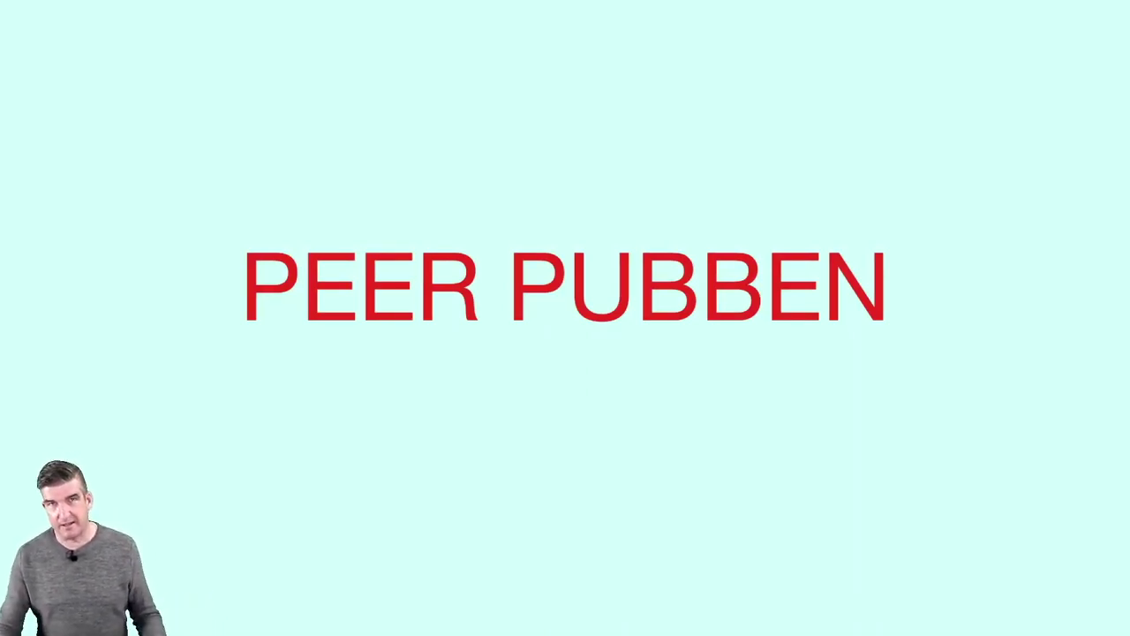
key(space)
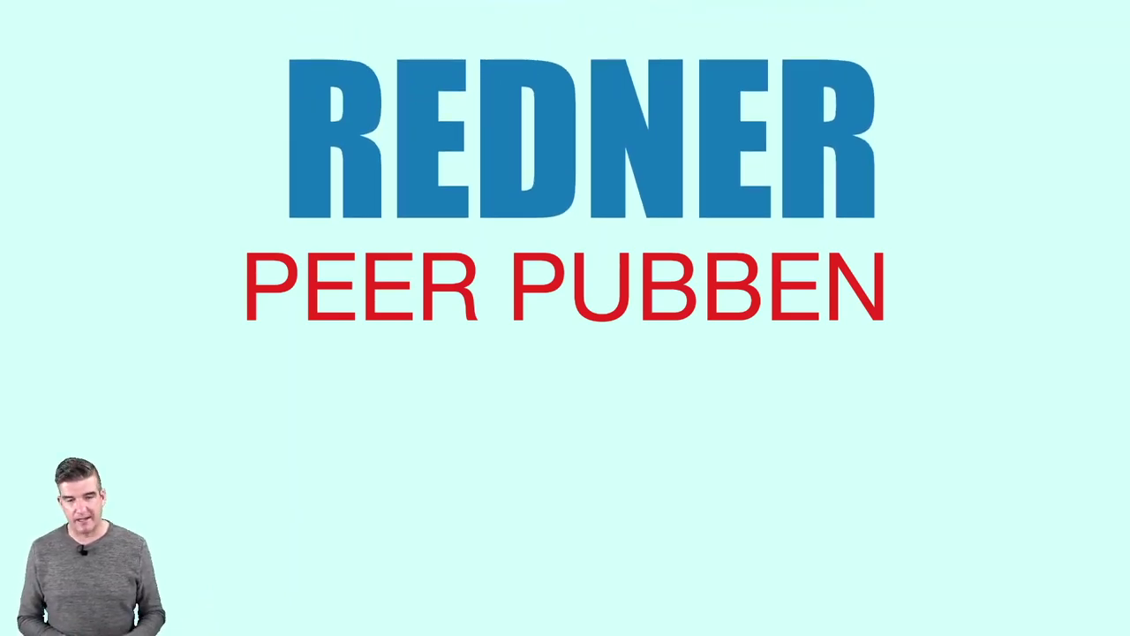
key(Escape)
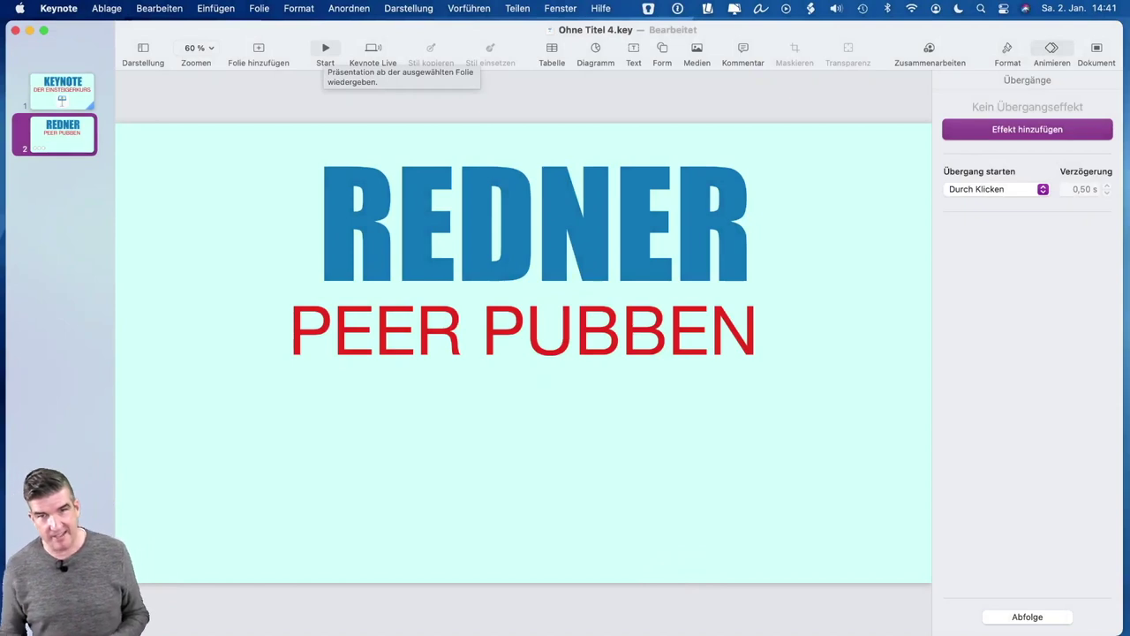
Step: Give the speaker's name the Amboss build-in after previewing Herunterfallen
click(500, 326)
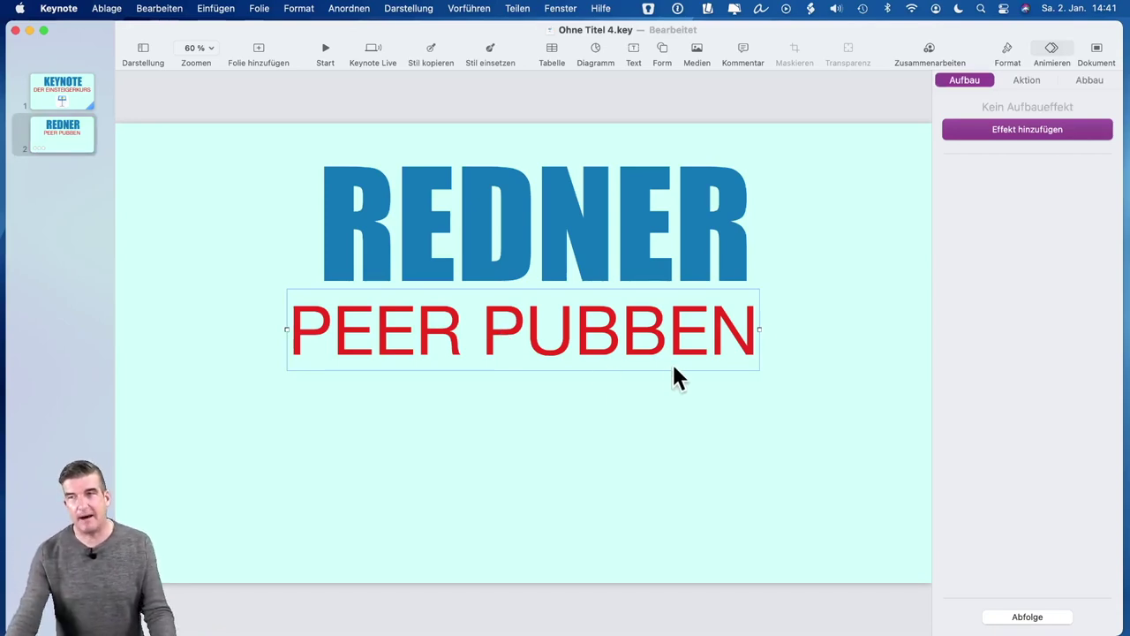
click(1058, 127)
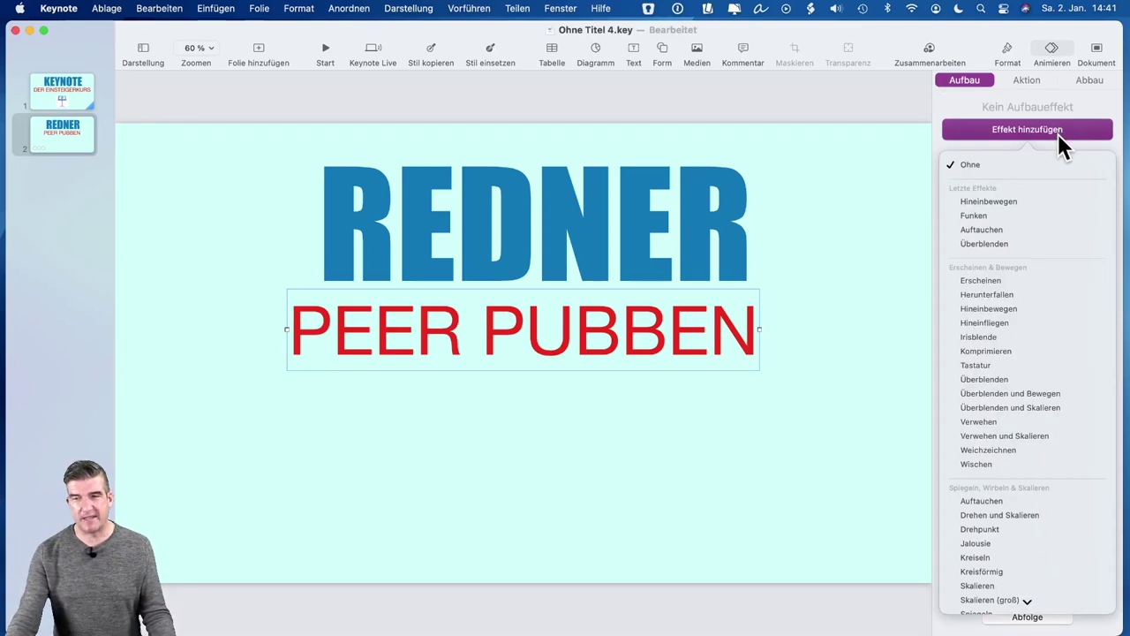
click(1090, 294)
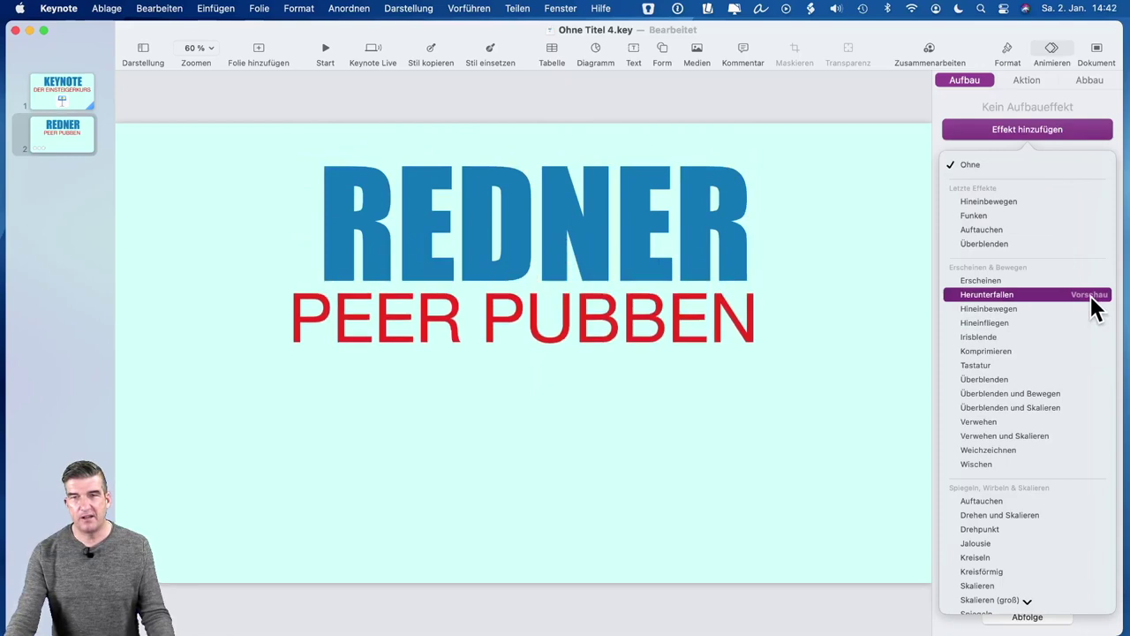
scroll(1091, 301, down, 5)
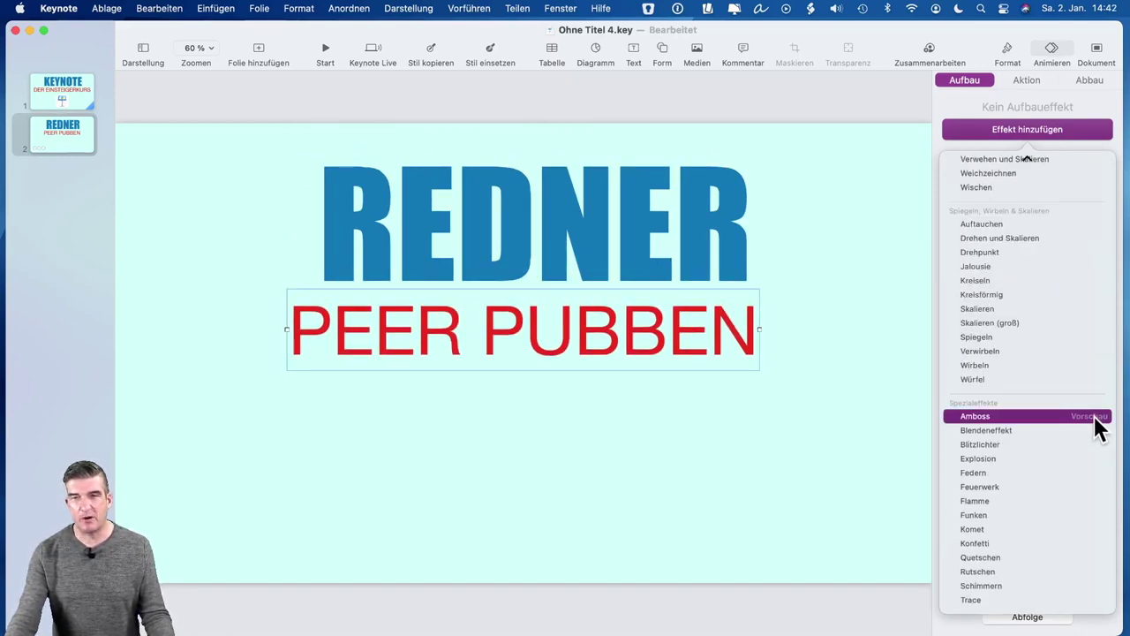
click(1094, 415)
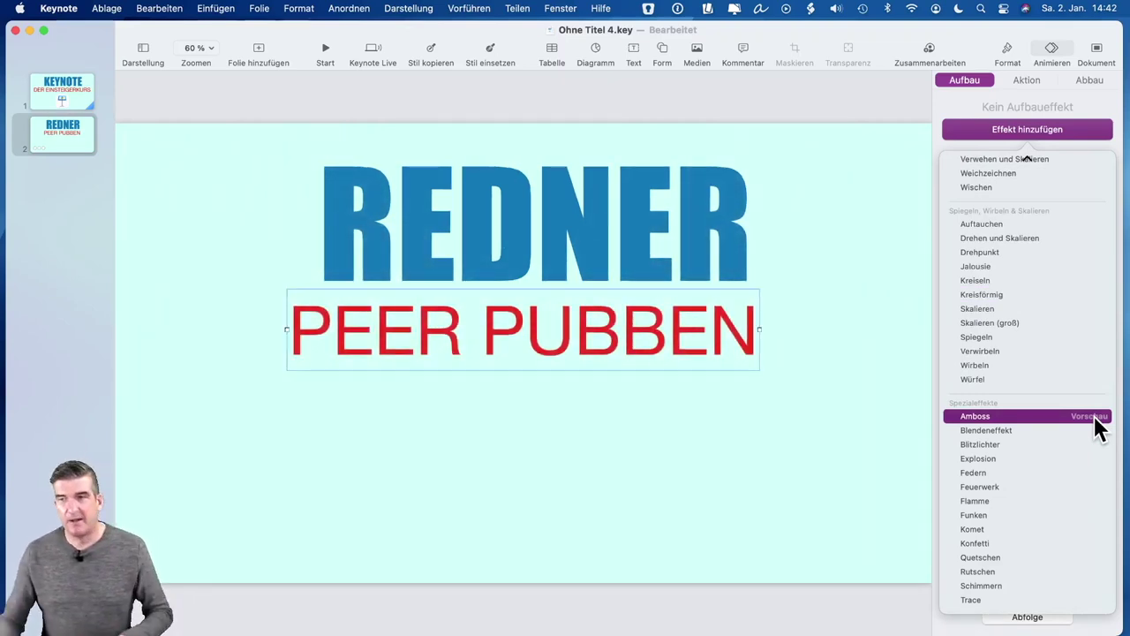
click(982, 414)
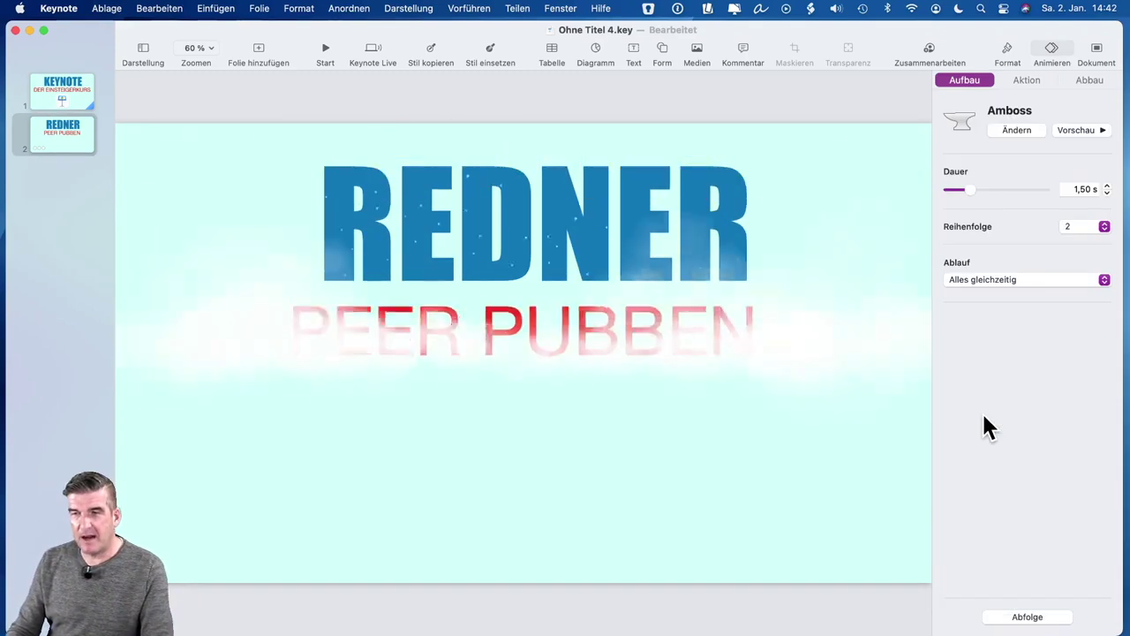
click(22, 143)
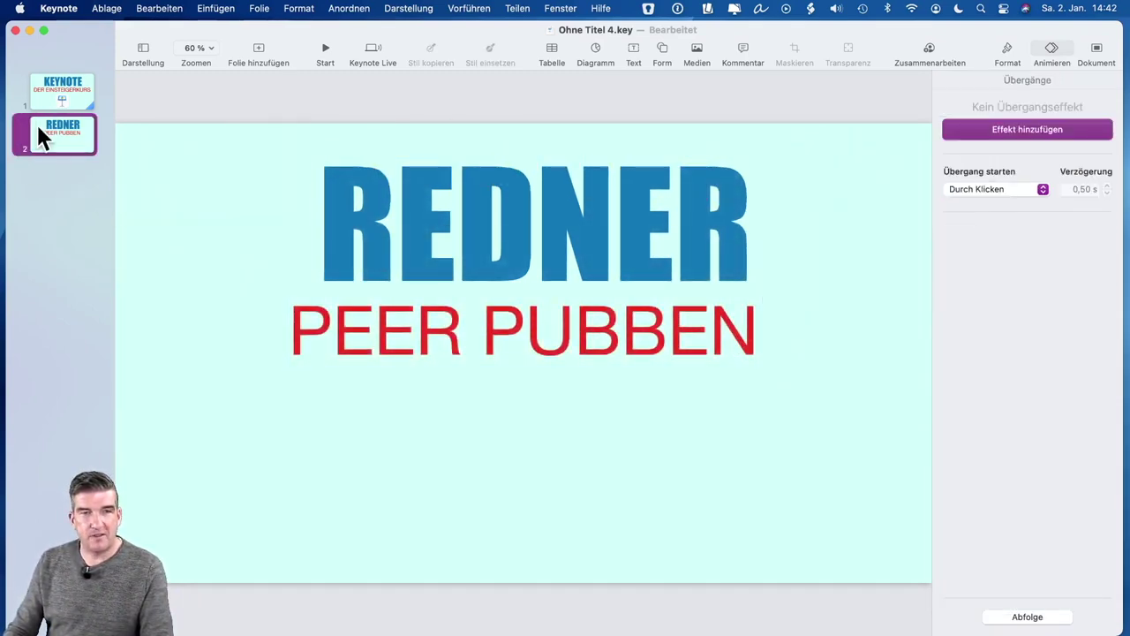
Step: Set the speaker slide background to dark blue after trying green, dark red and orange
click(1007, 53)
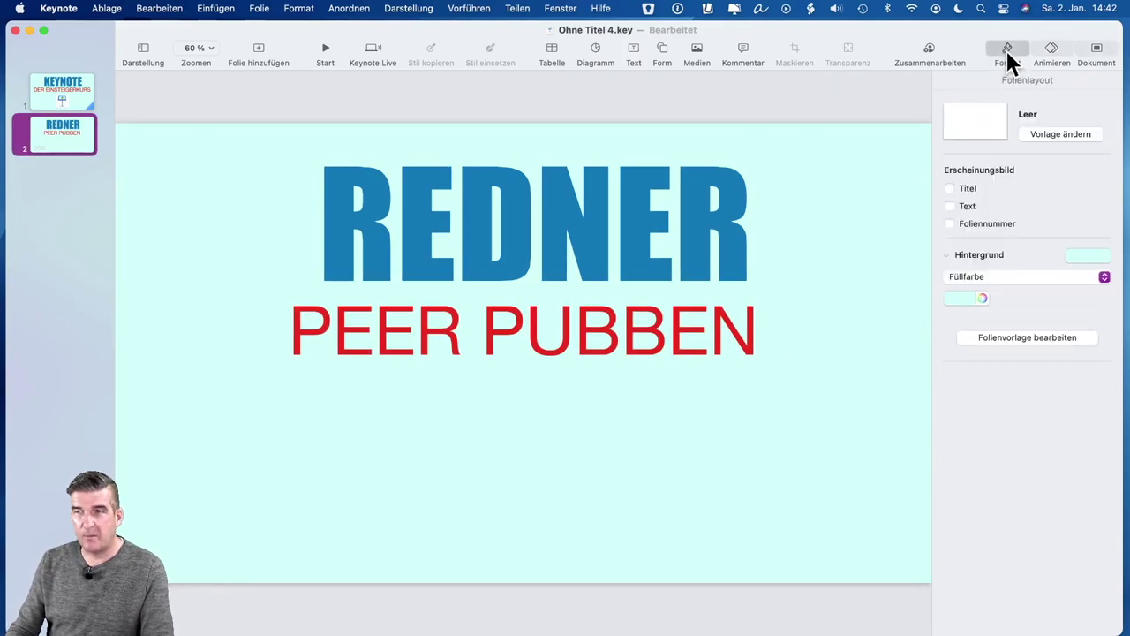
click(966, 298)
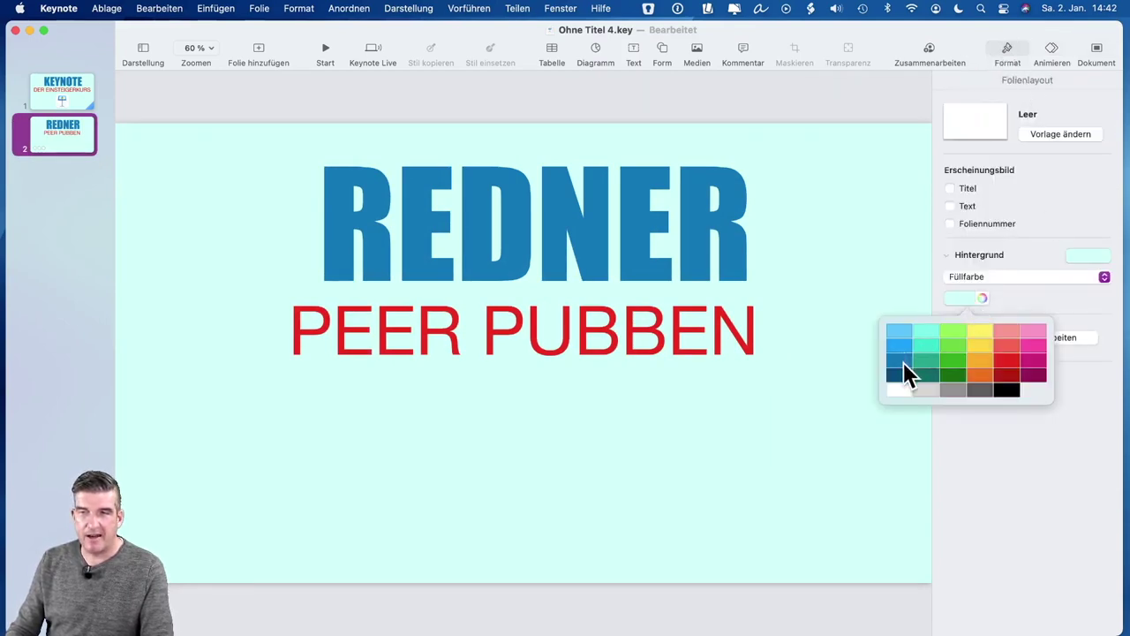
click(951, 360)
click(962, 297)
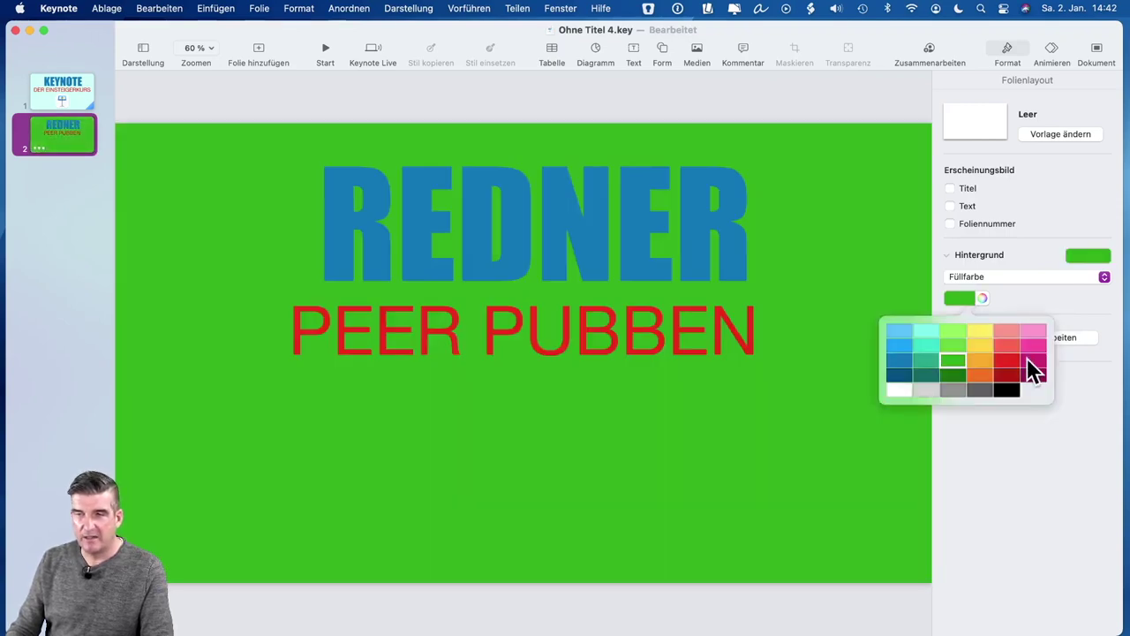
click(1013, 377)
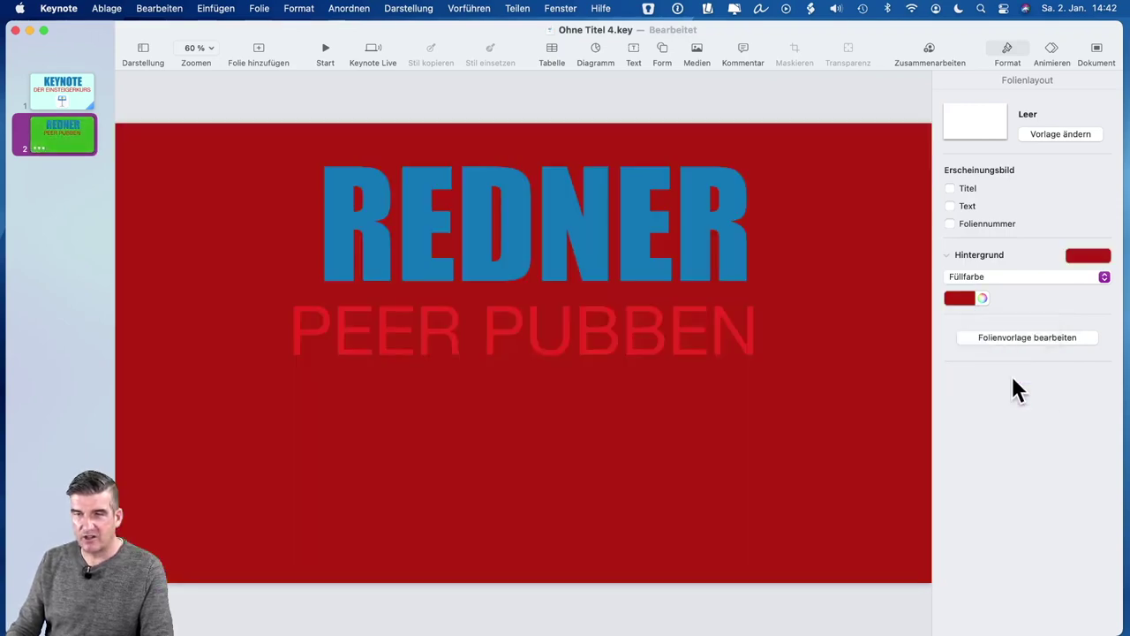
click(968, 297)
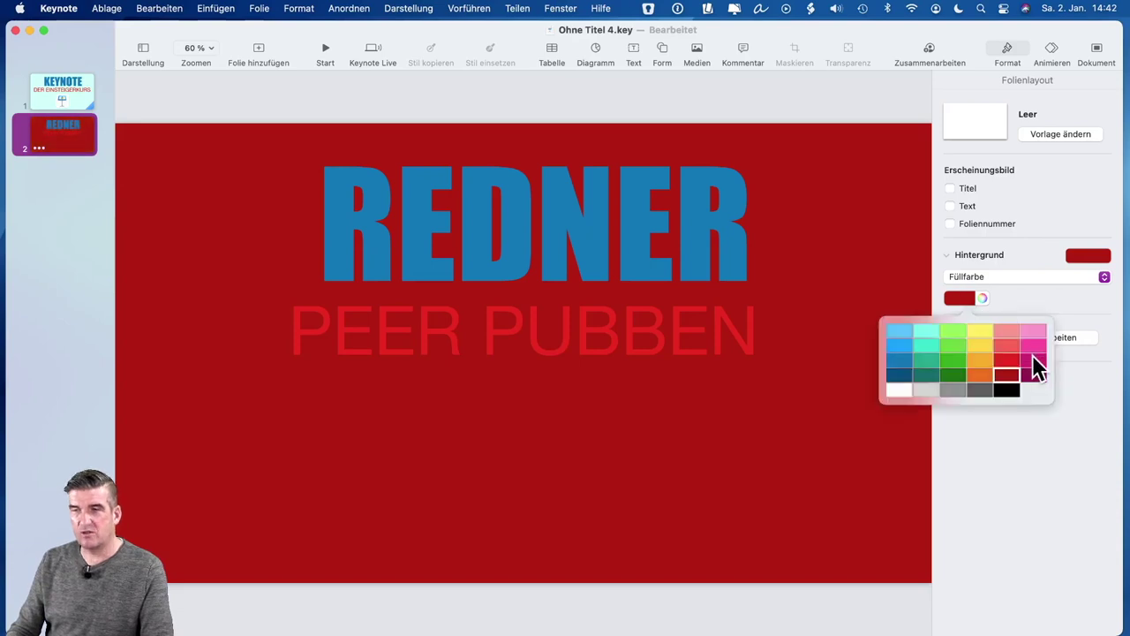
click(981, 375)
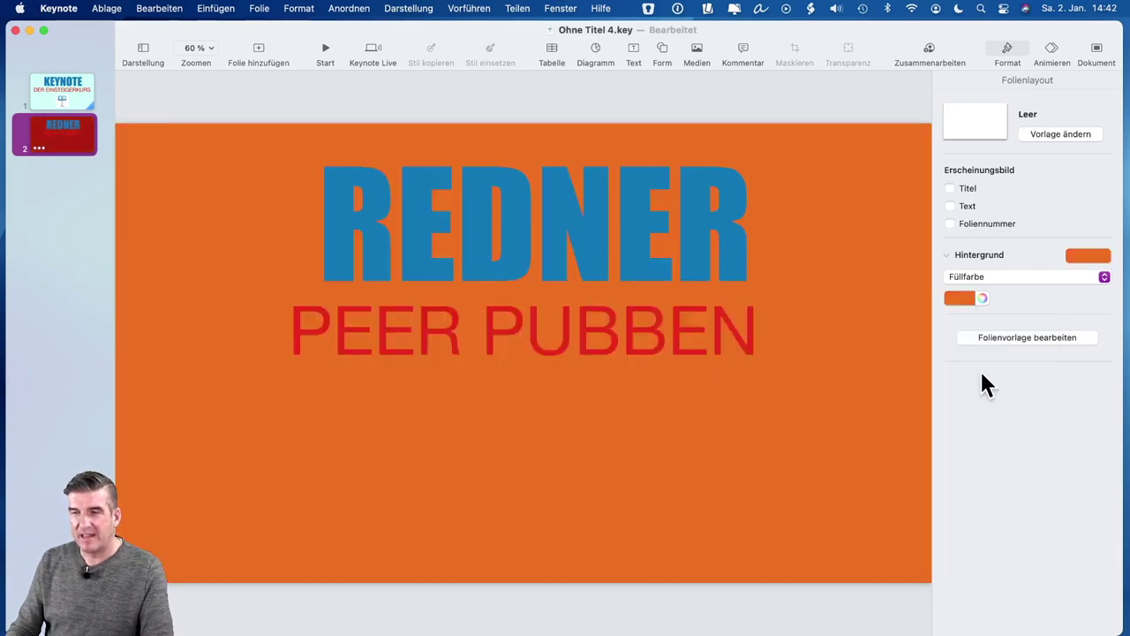
click(967, 297)
click(898, 374)
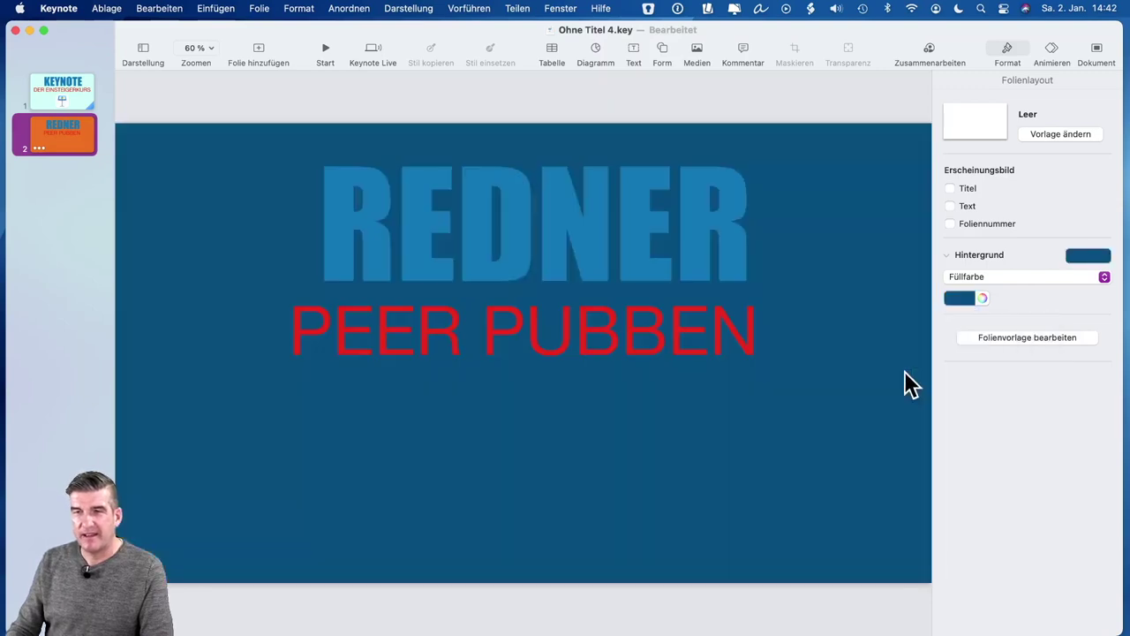
Step: Colour the REDNER title white and the speaker's name yellow
click(653, 222)
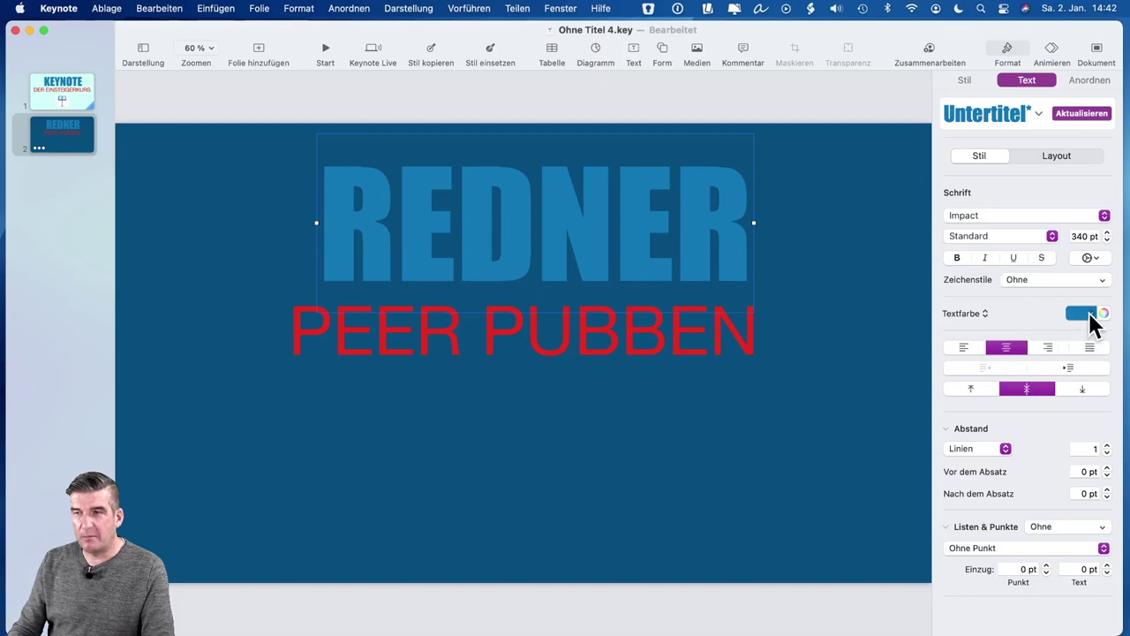
click(1086, 313)
click(964, 399)
click(741, 348)
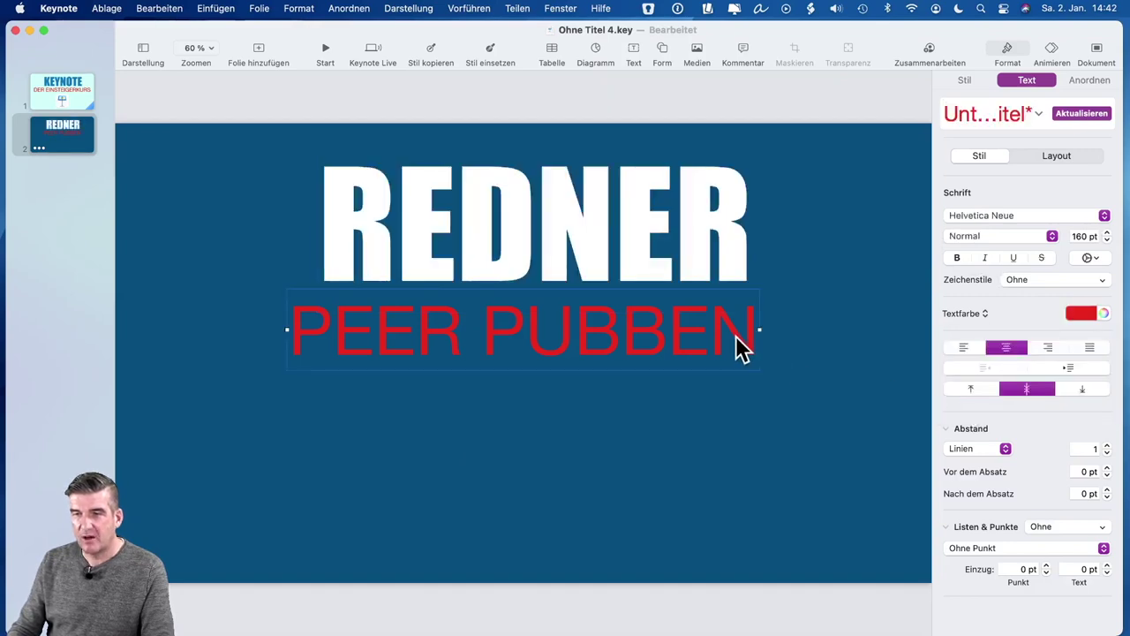
click(1086, 317)
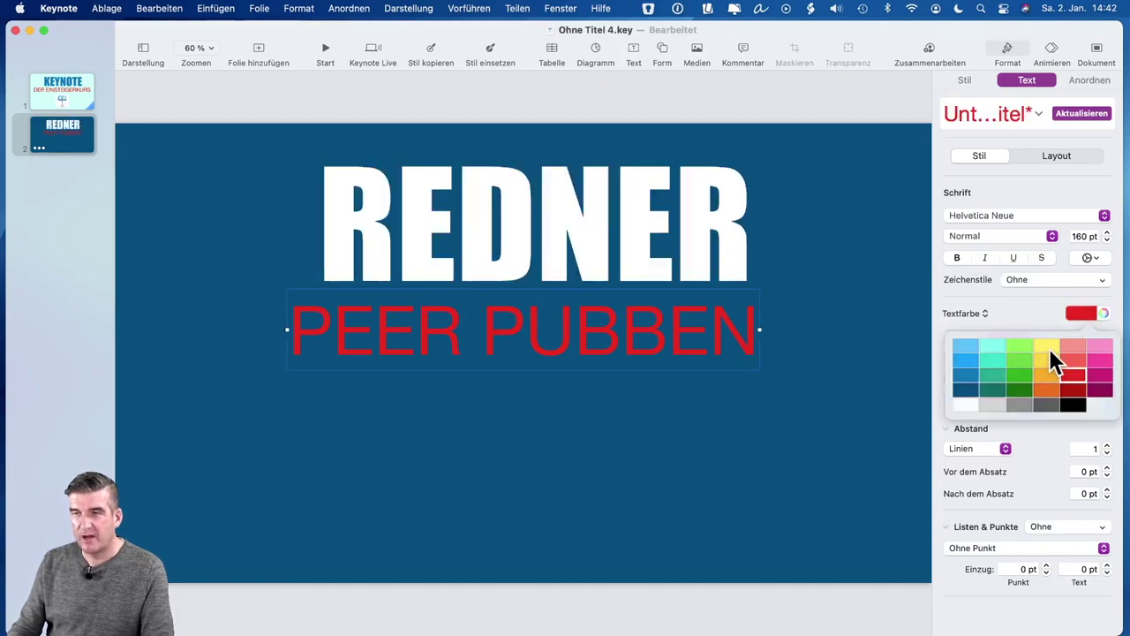
click(1049, 348)
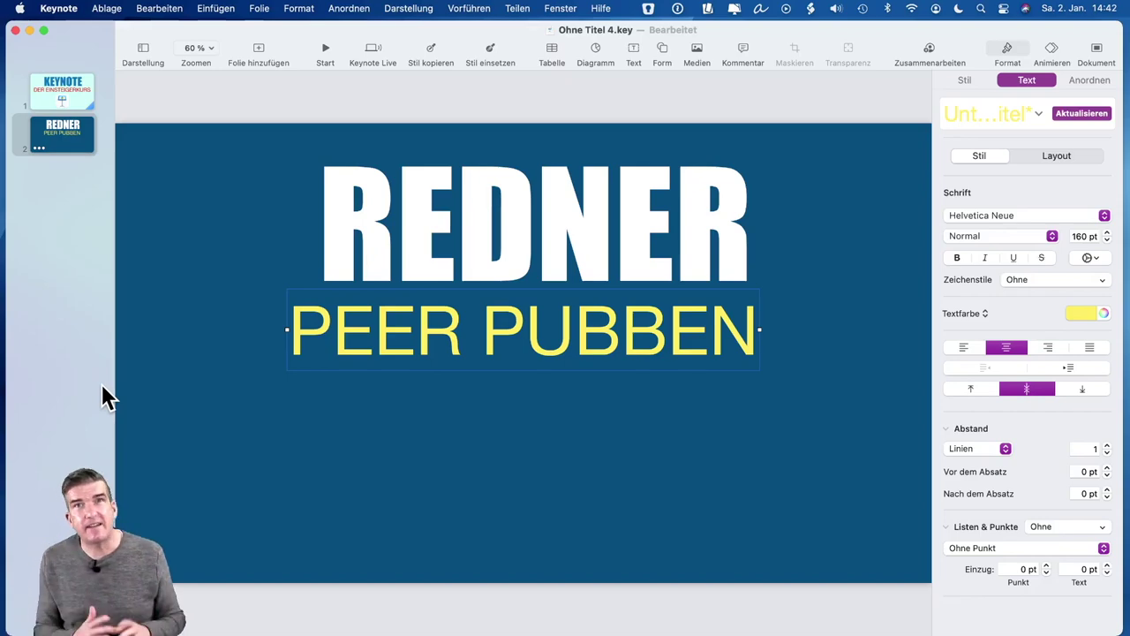
click(326, 53)
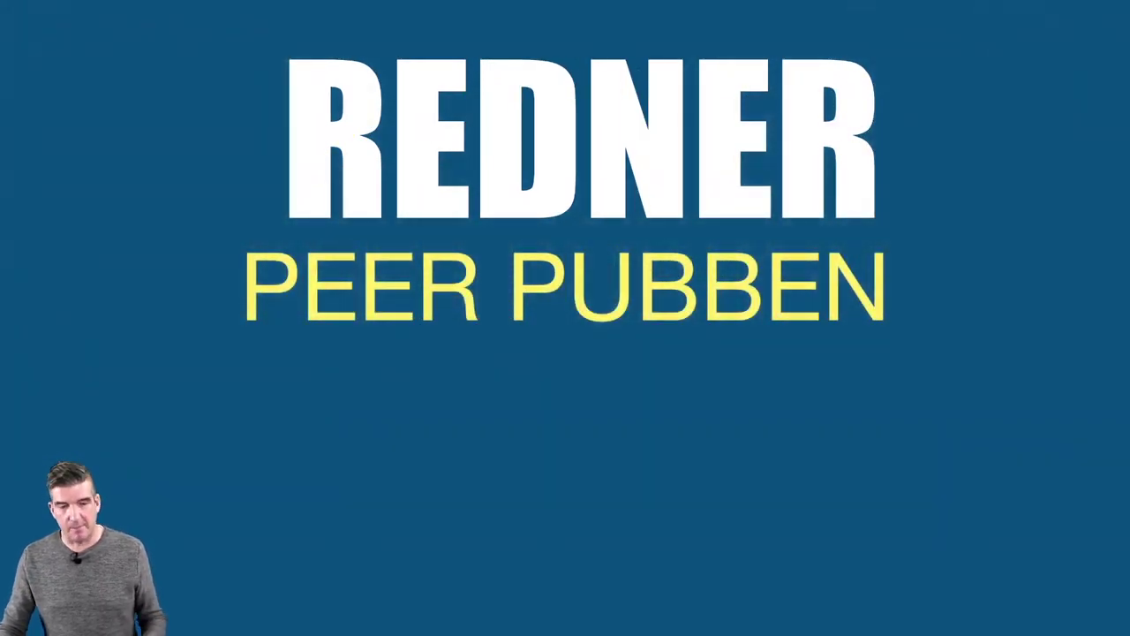
key(Escape)
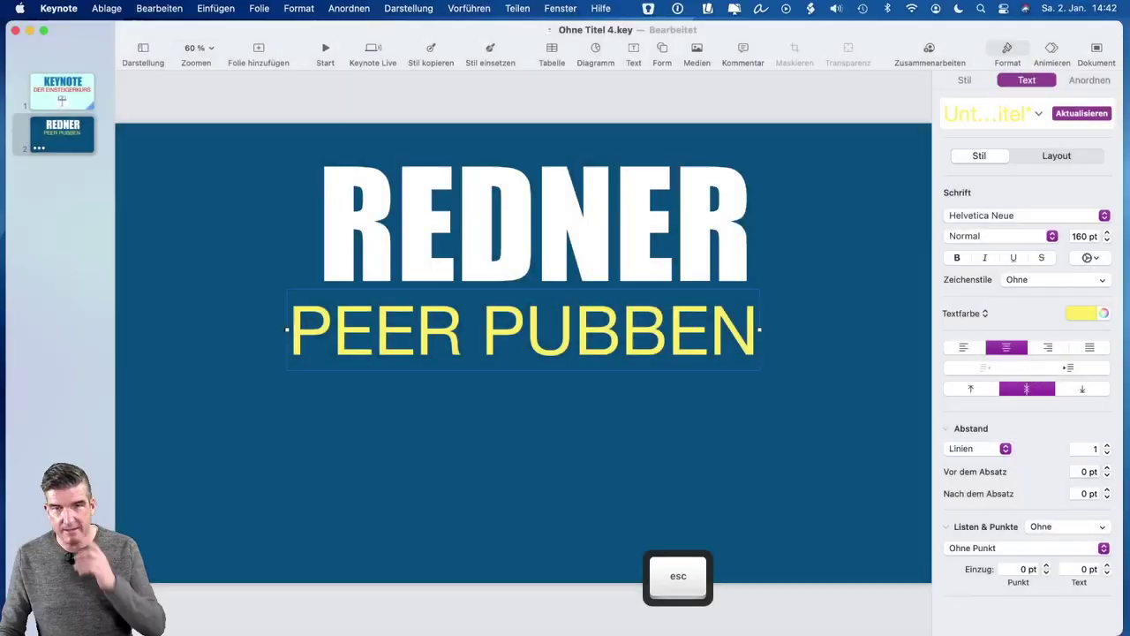
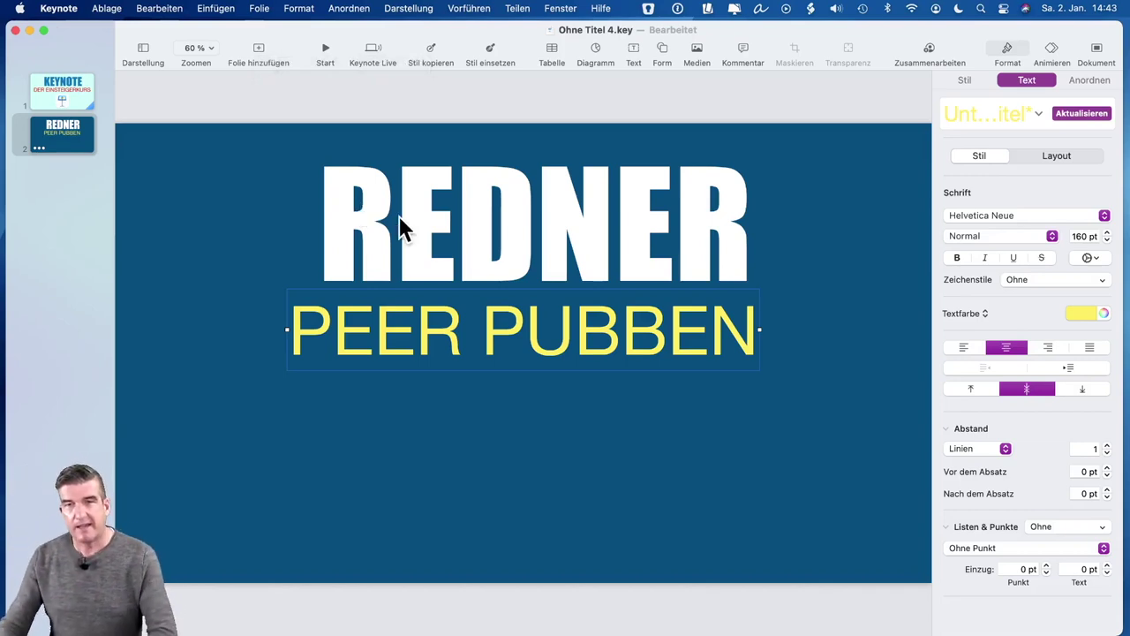
Step: Select the REDNER title on slide 2 and show its Animieren build settings and Abfolge list
click(405, 210)
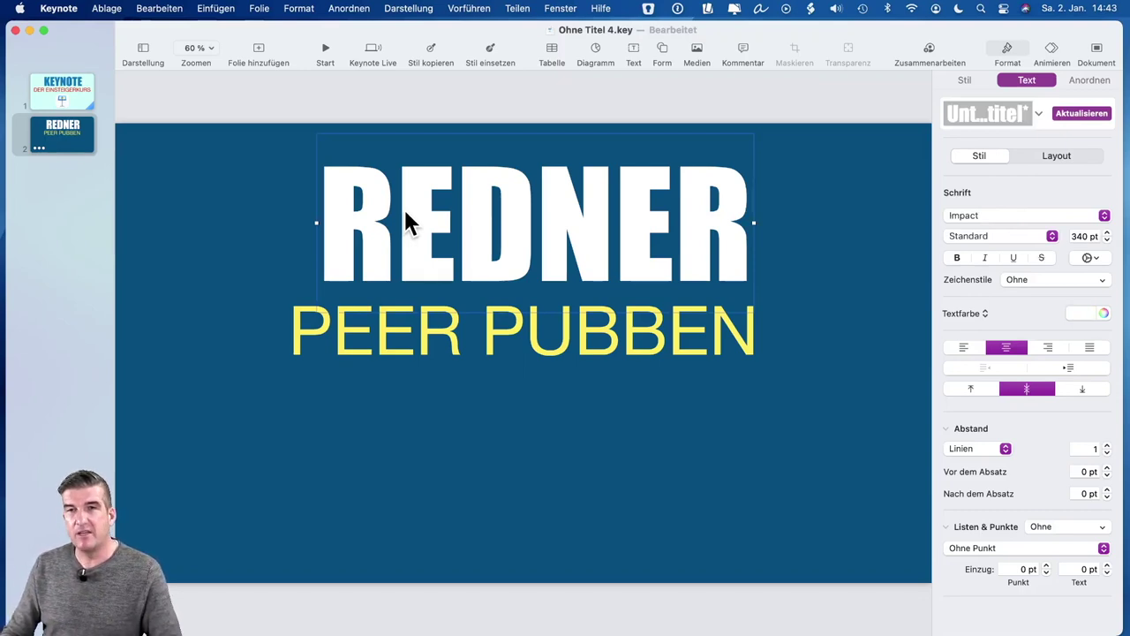
click(1055, 53)
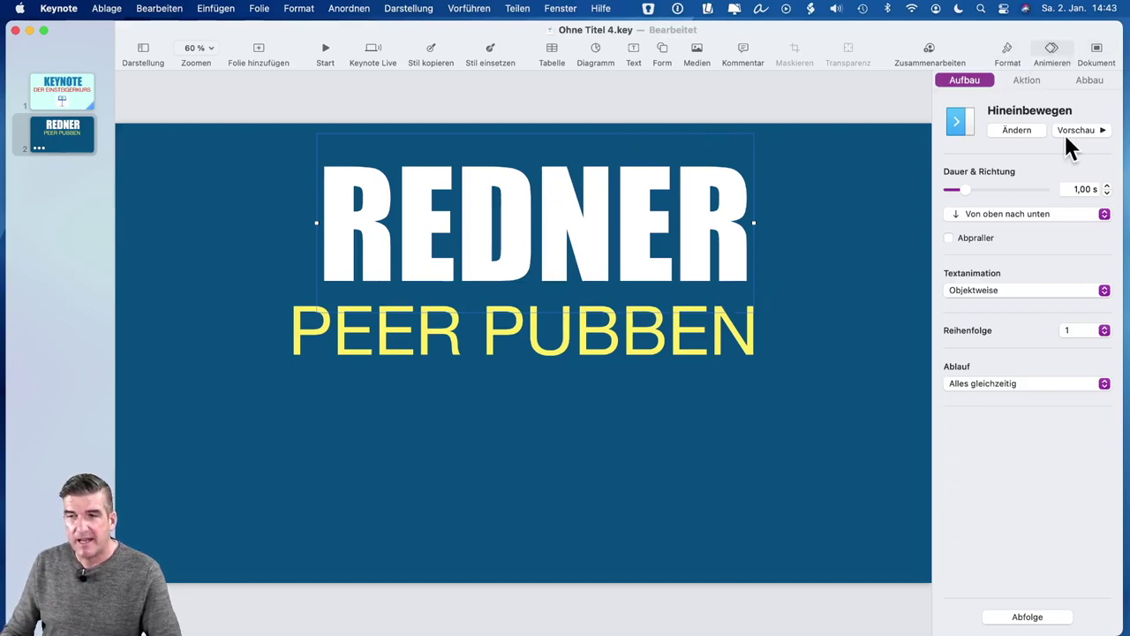
mouse_move(1049, 627)
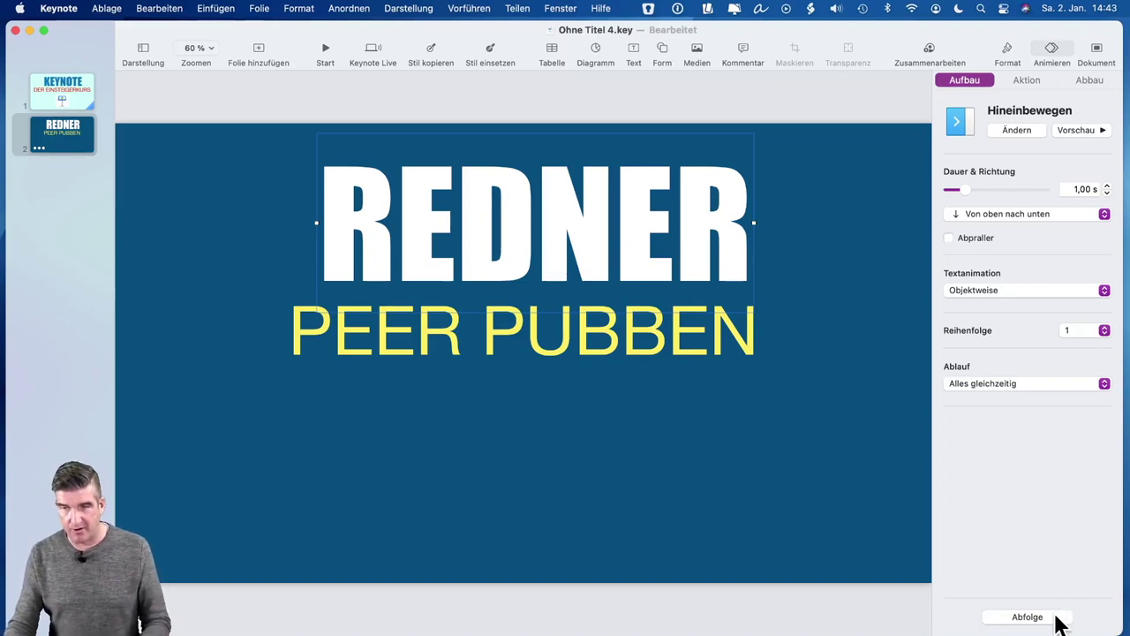
click(1055, 618)
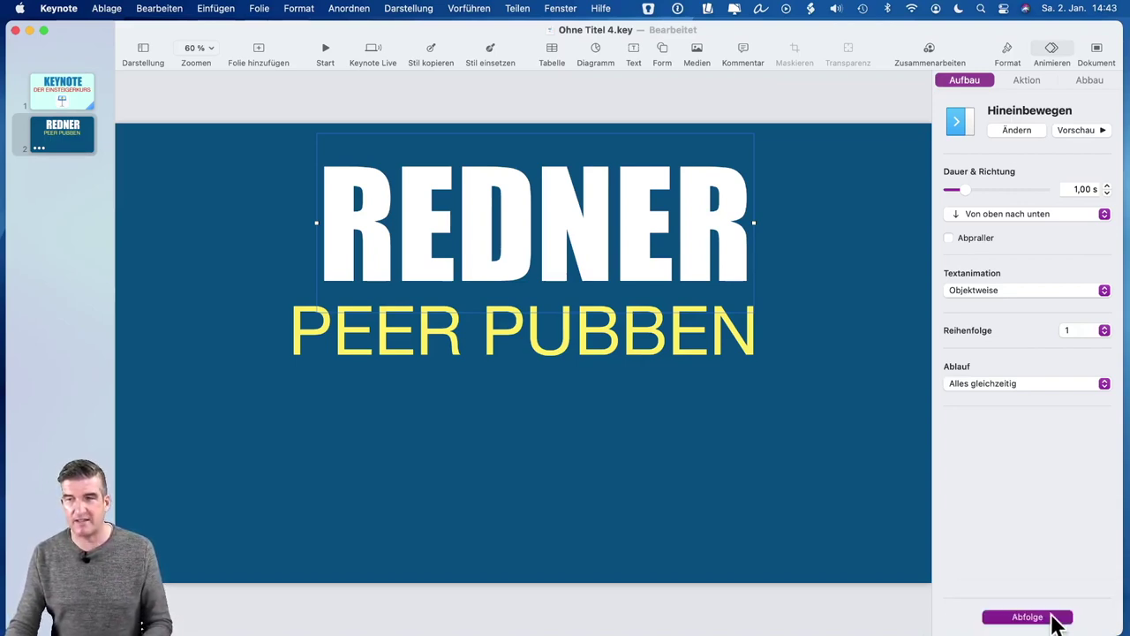
Step: Drag PEER PUBBEN's Amboss build above REDNER in the Abfolge list
drag(559, 254, 914, 140)
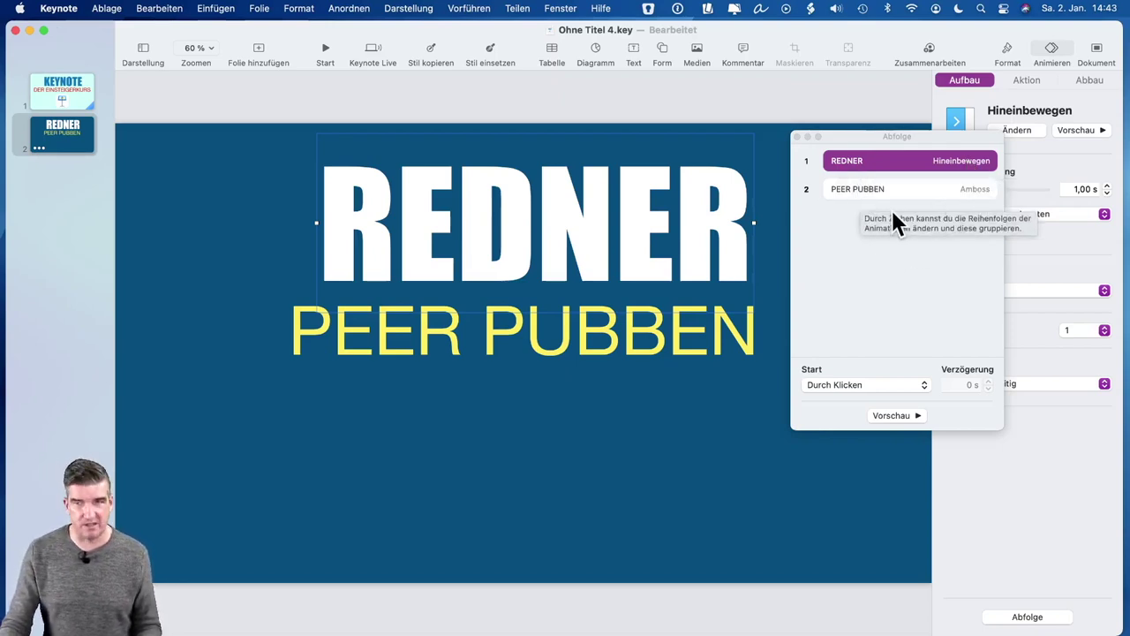
click(873, 188)
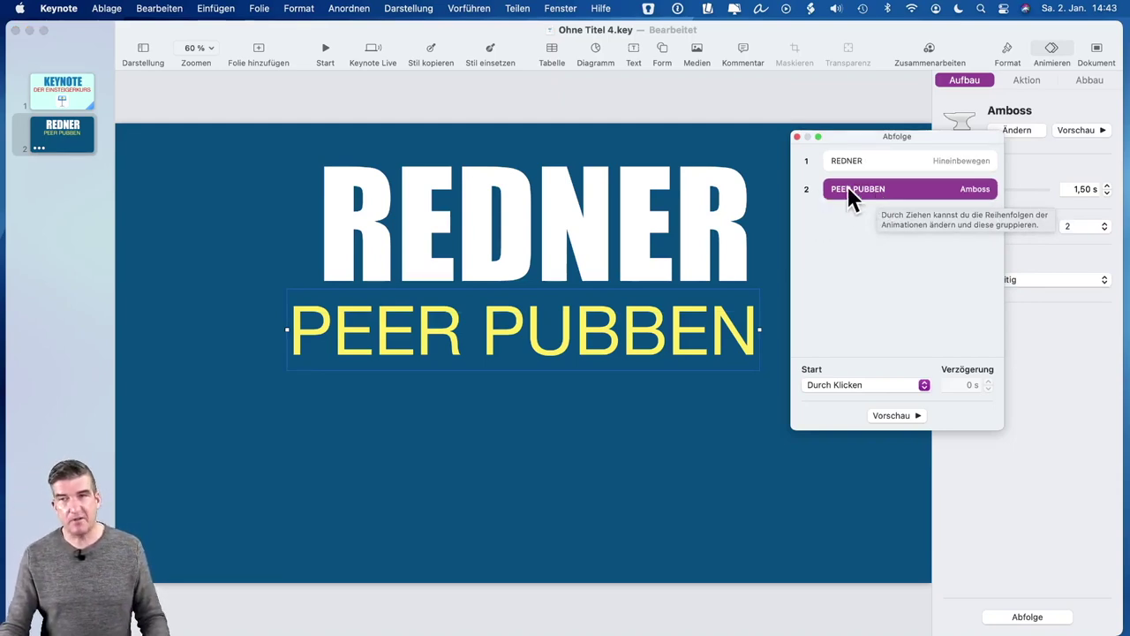
drag(852, 196, 828, 150)
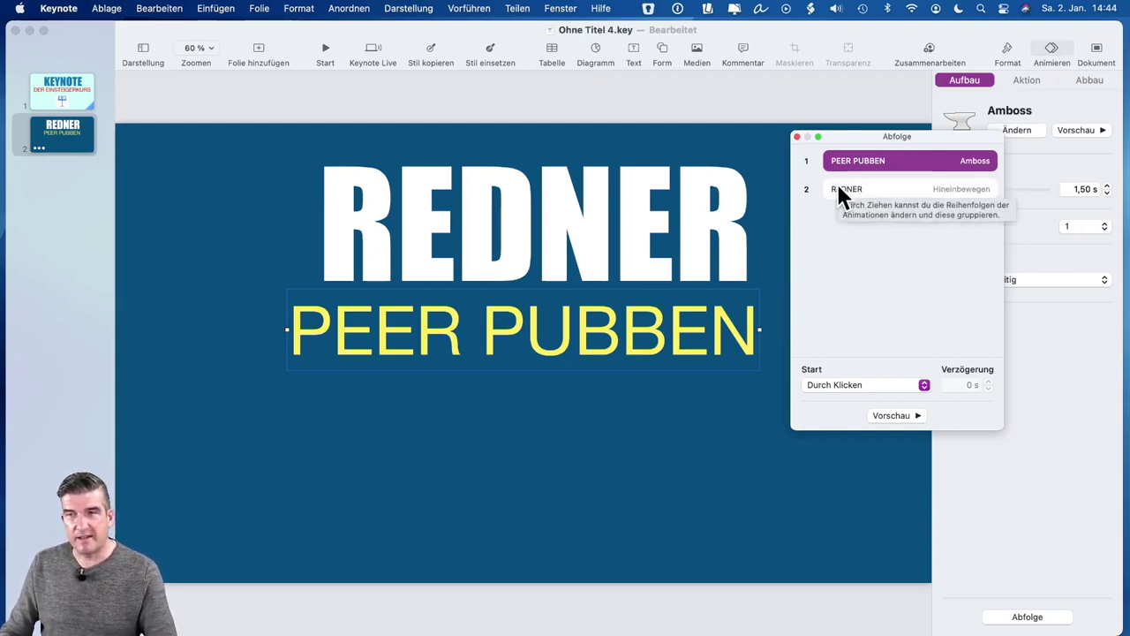
Step: Preview, restore REDNER to first place, and set PEER PUBBEN's build to start Nach Animation 1
click(910, 416)
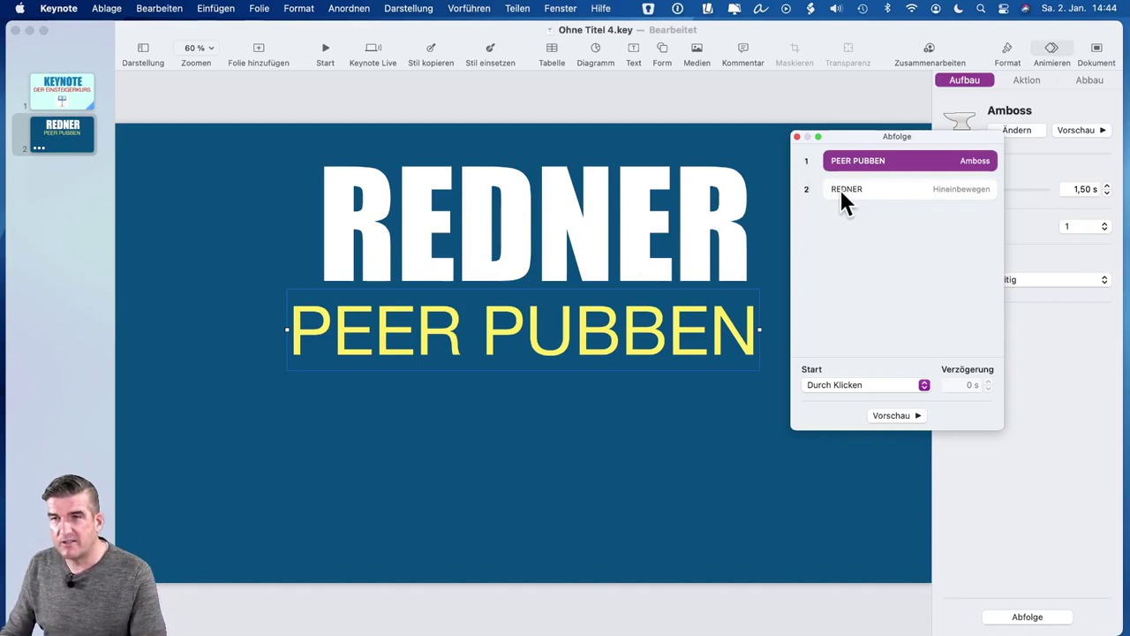
mouse_move(840, 189)
mouse_down()
mouse_move(813, 160)
mouse_move(817, 139)
mouse_move(870, 188)
mouse_move(825, 142)
mouse_move(846, 183)
mouse_move(838, 205)
mouse_move(850, 204)
mouse_up()
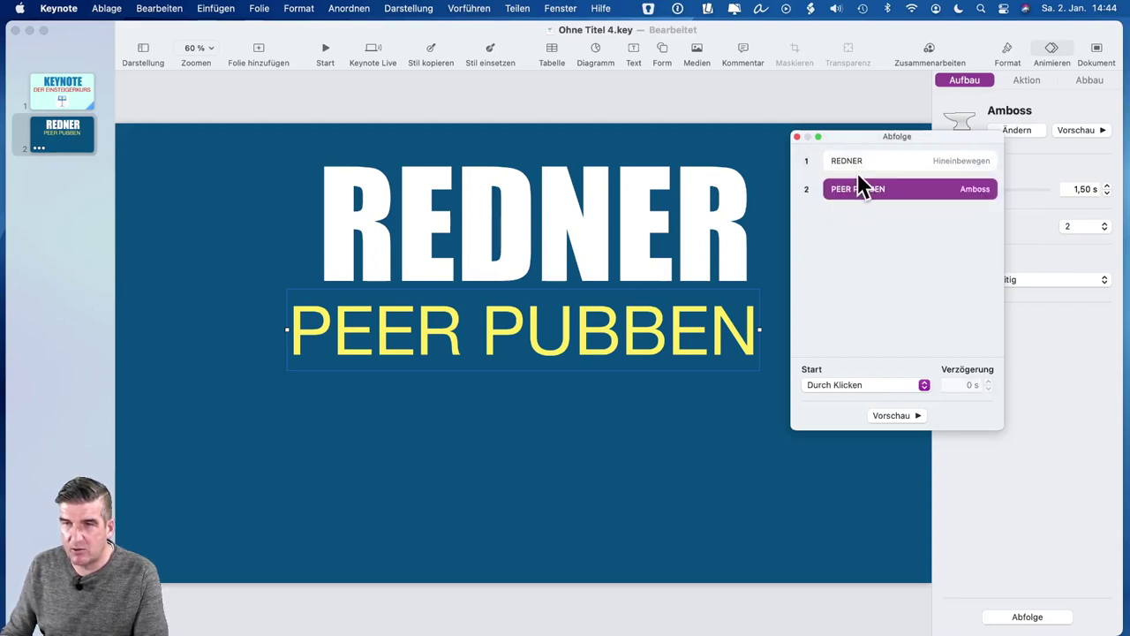
key(alt)
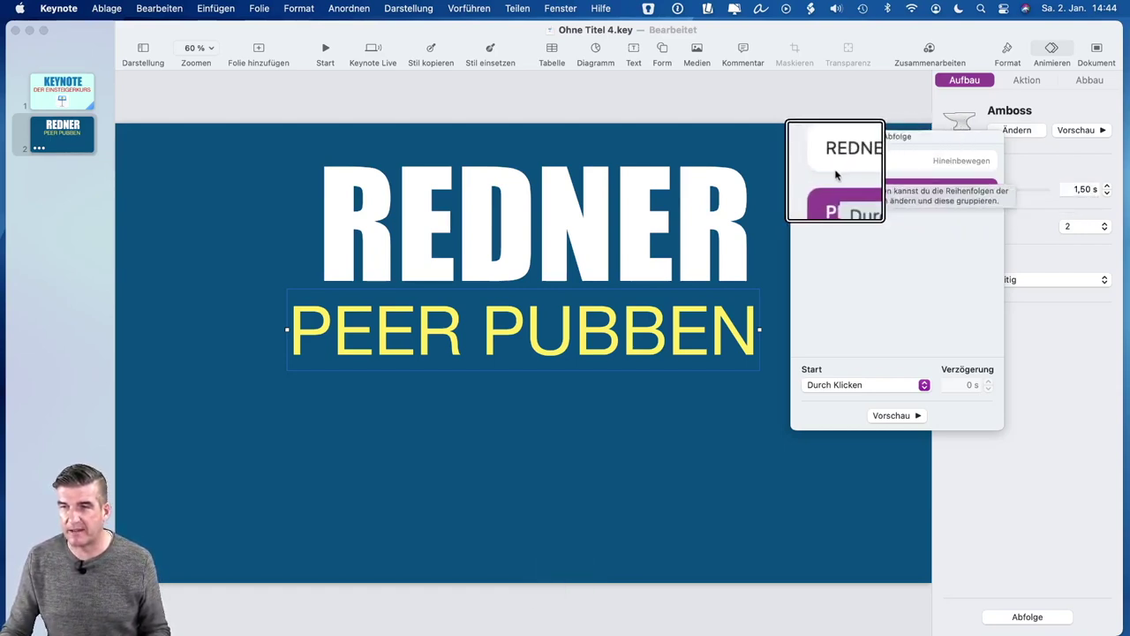
key(alt)
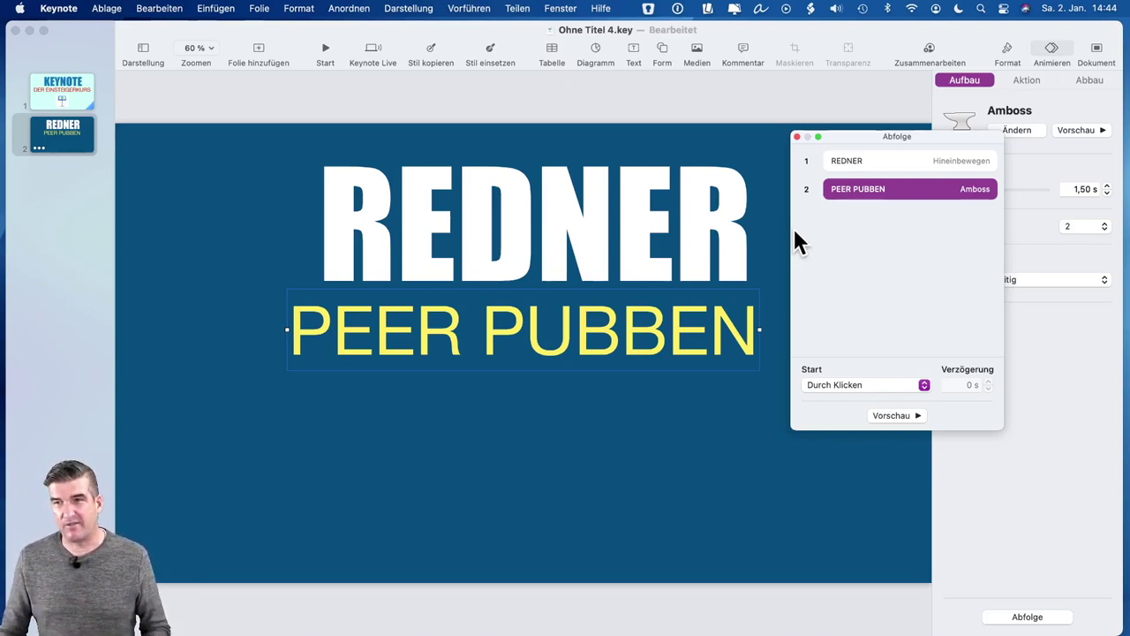
drag(855, 190, 880, 161)
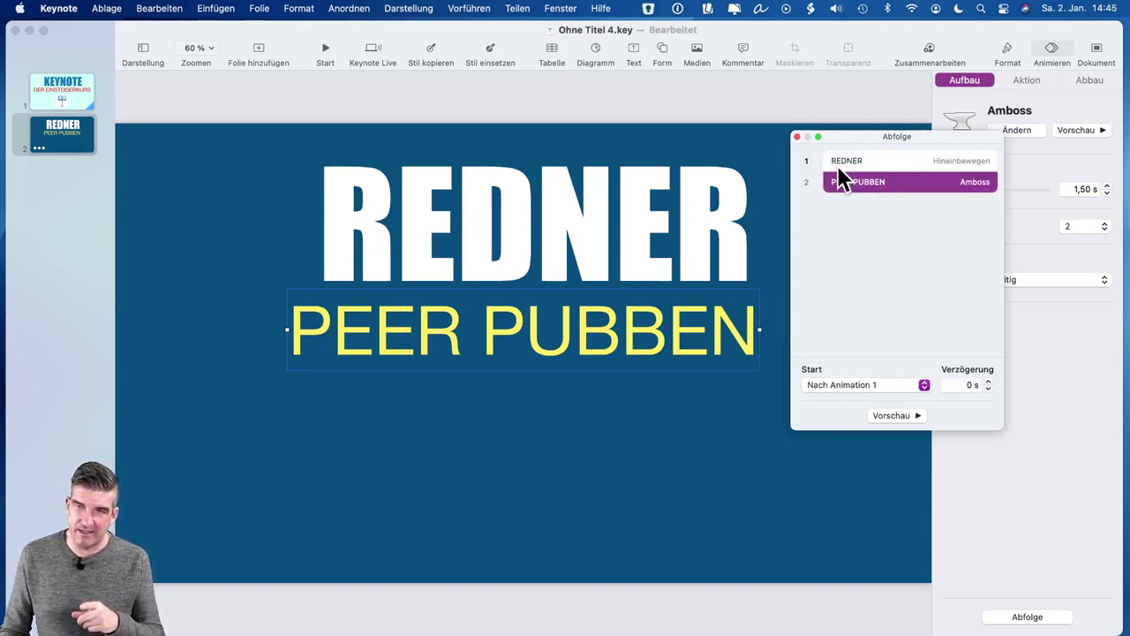
Step: Select PEER PUBBEN's build in the Abfolge list and open its Start pop-up menu
key(alt)
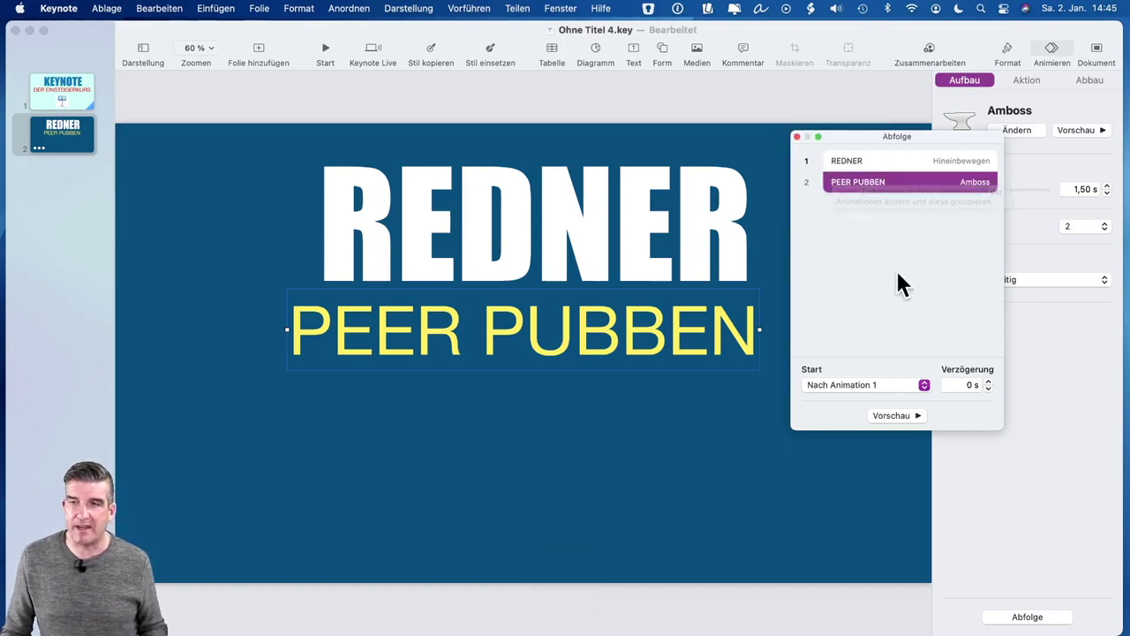
click(866, 156)
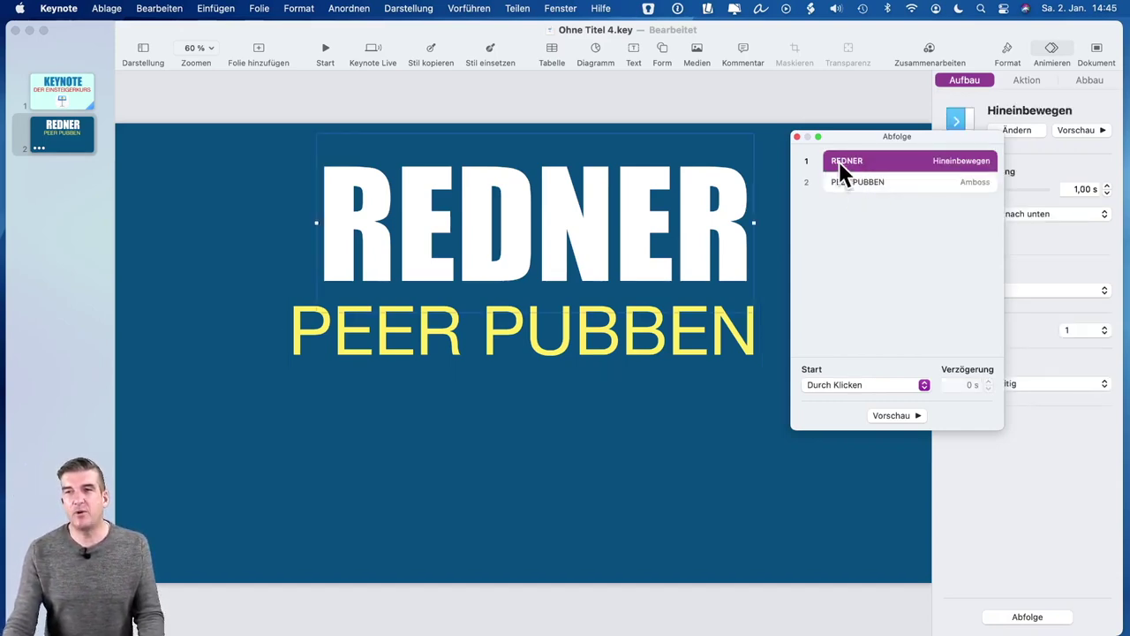
click(858, 181)
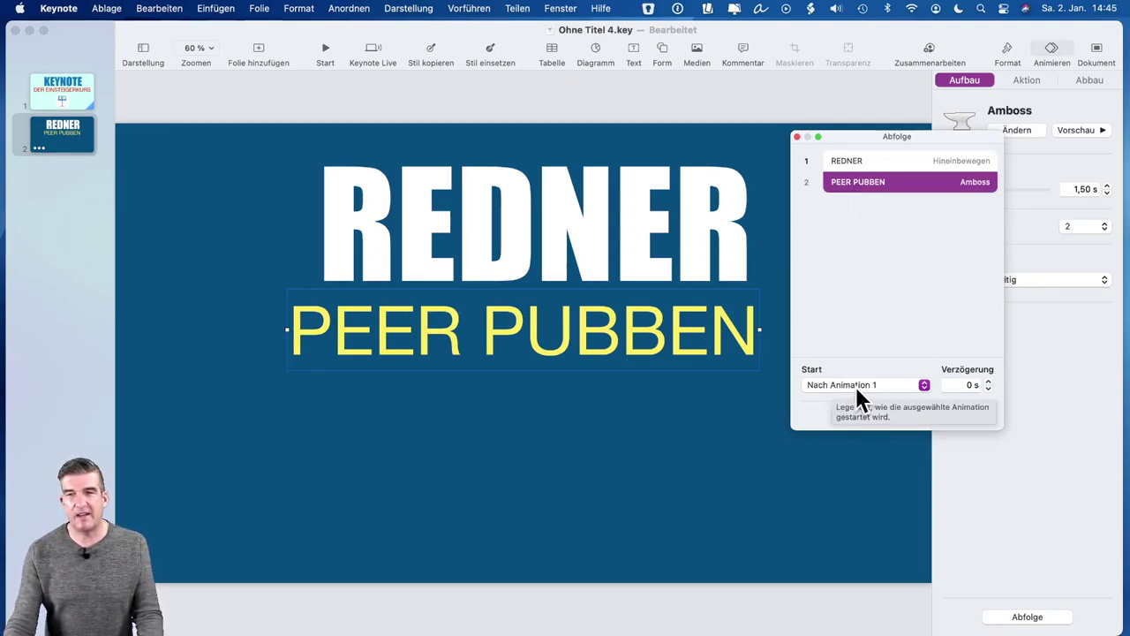
key(alt)
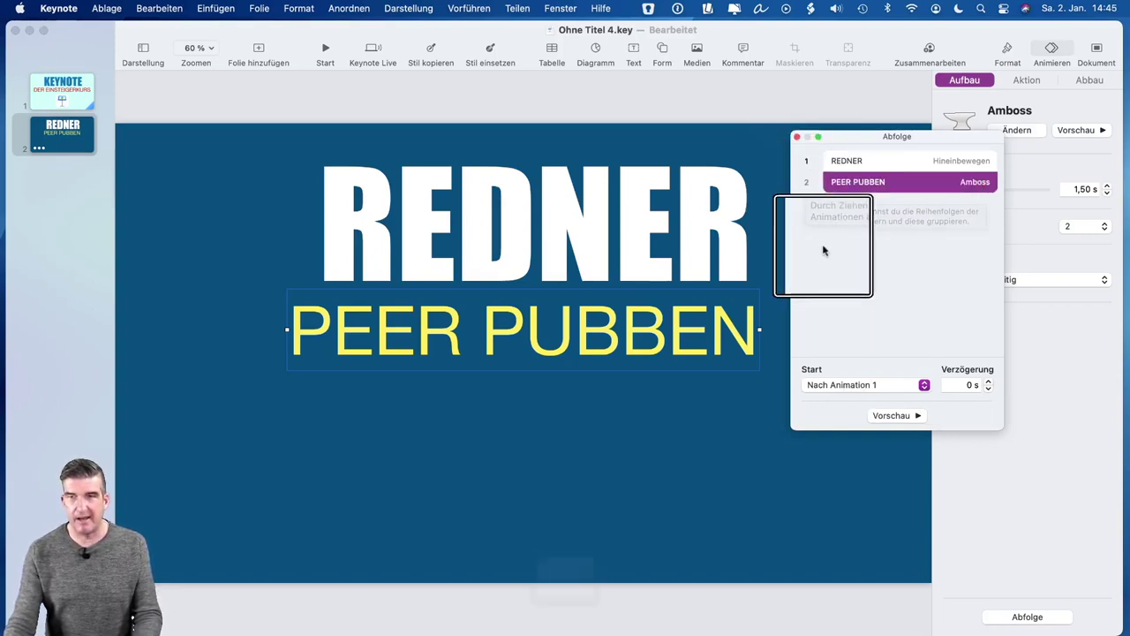
key(alt)
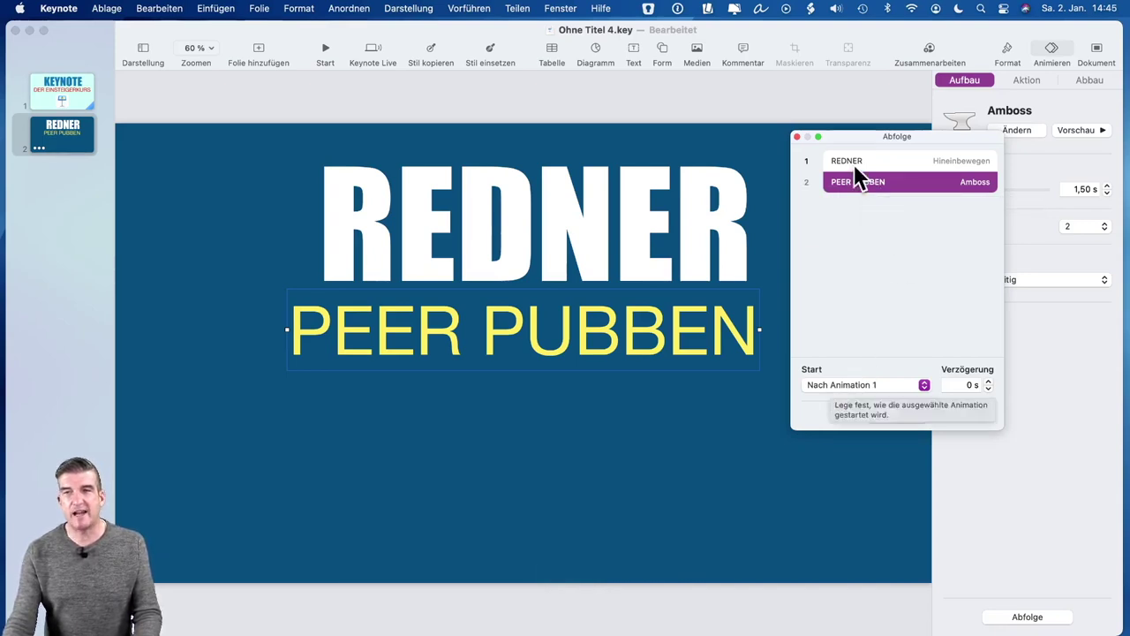
click(865, 387)
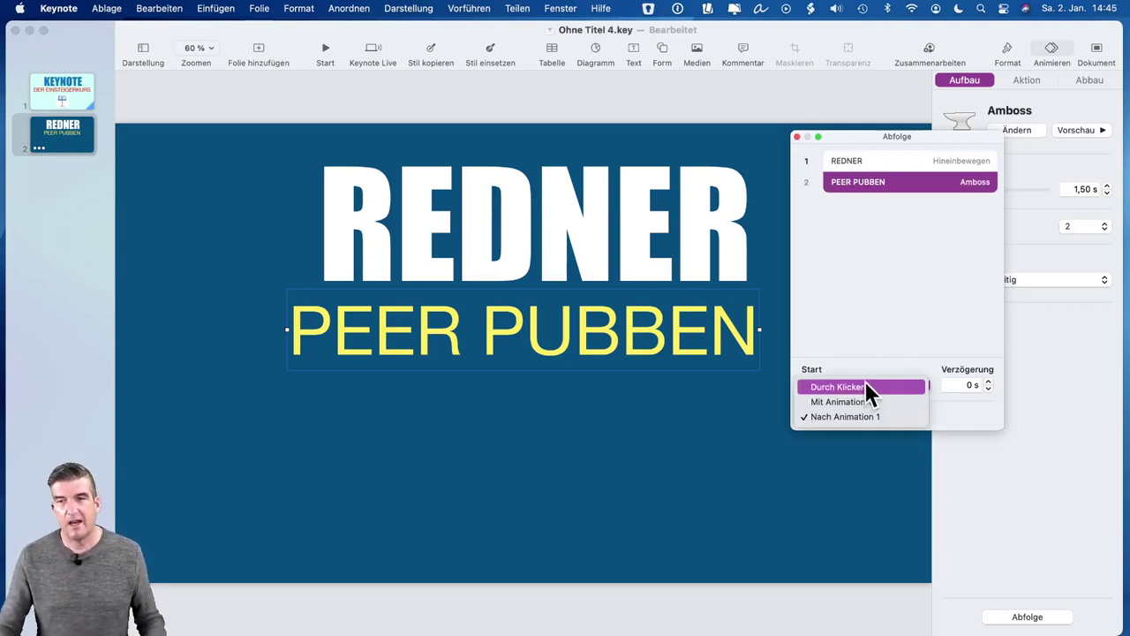
Step: Set PEER PUBBEN's Amboss build to start Mit Animation 1 and preview it several times
click(864, 401)
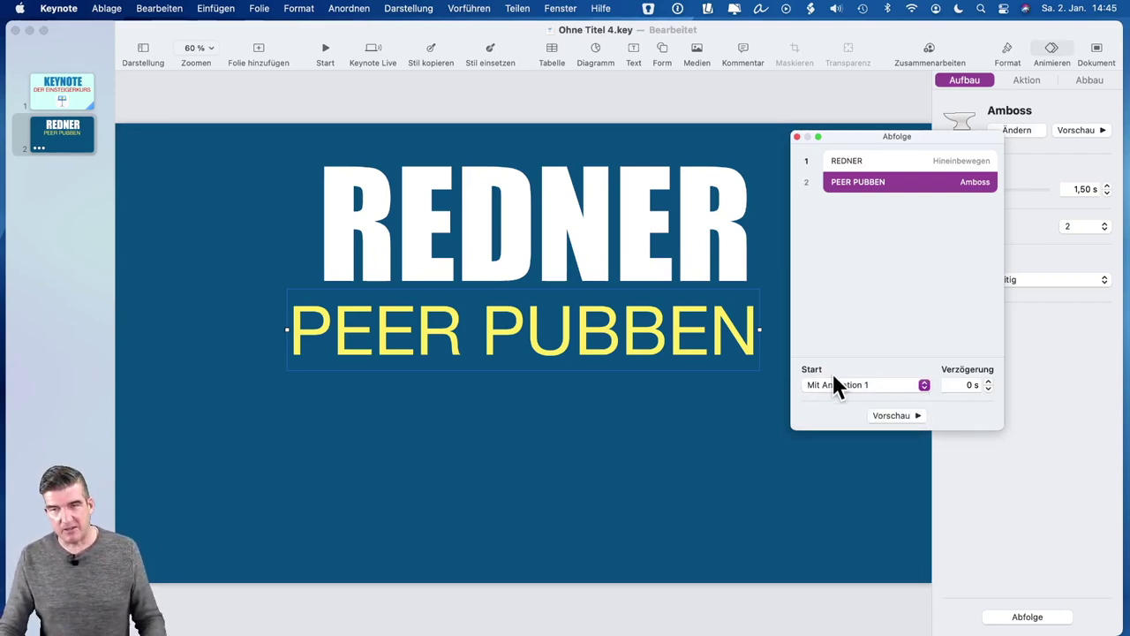
click(884, 412)
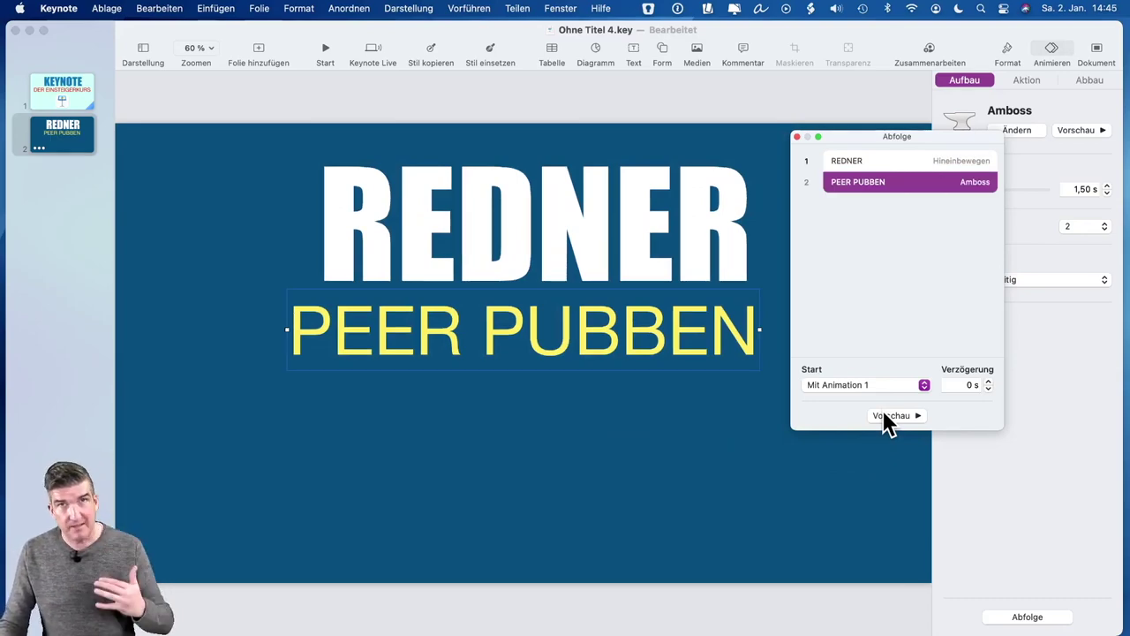
click(883, 413)
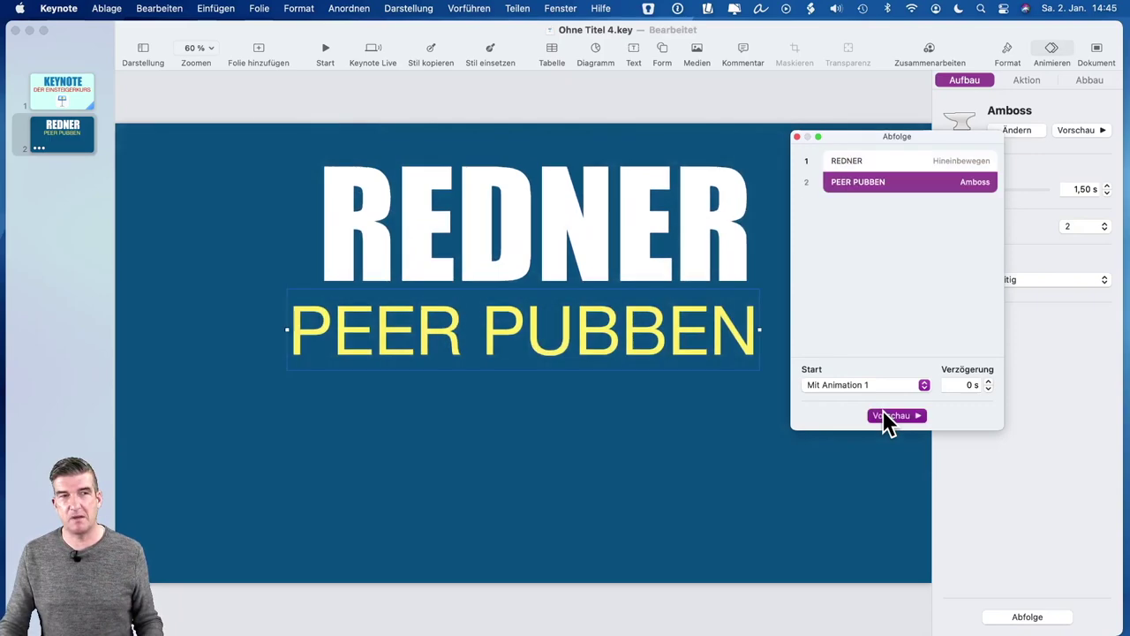
click(883, 412)
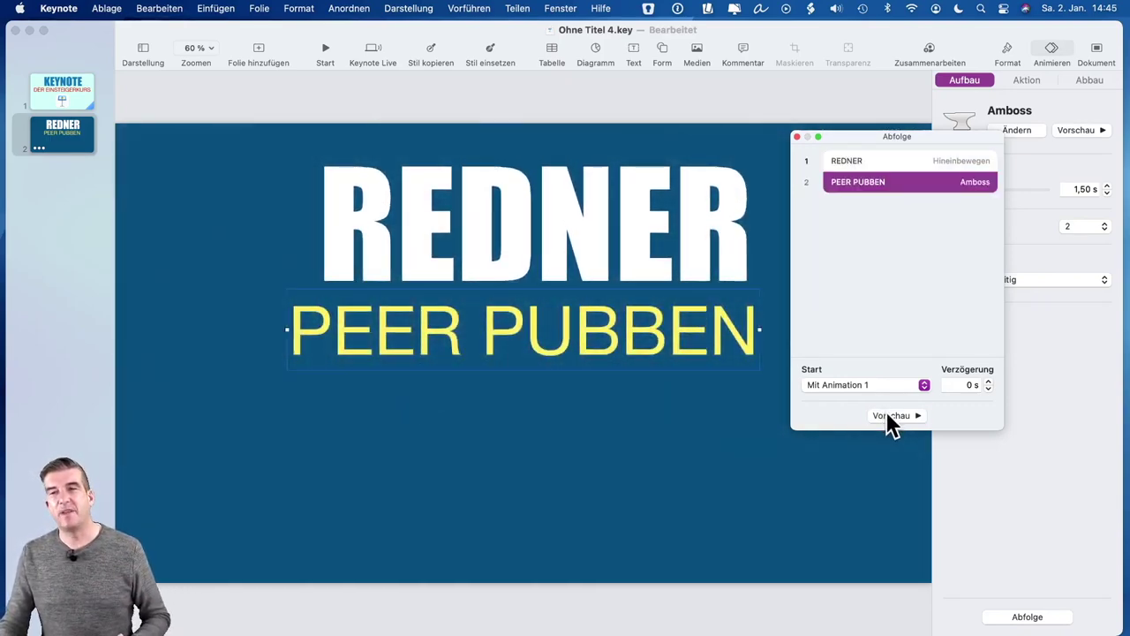
click(886, 411)
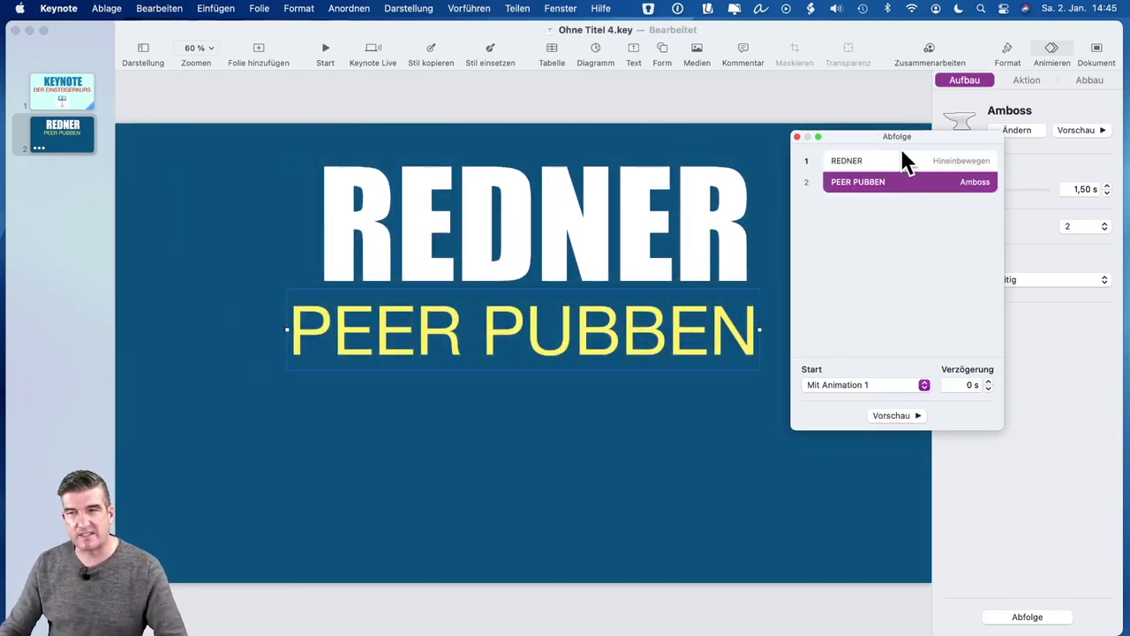
drag(888, 133, 876, 323)
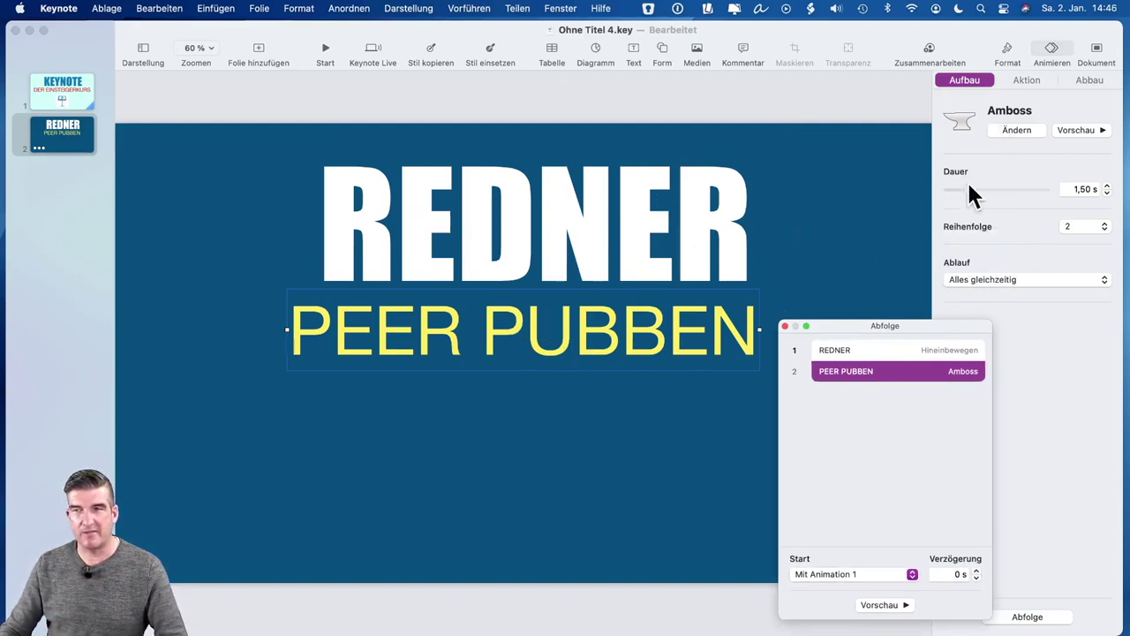
Step: Set REDNER's Hineinbewegen build duration to 1,50 s and preview the result
click(635, 201)
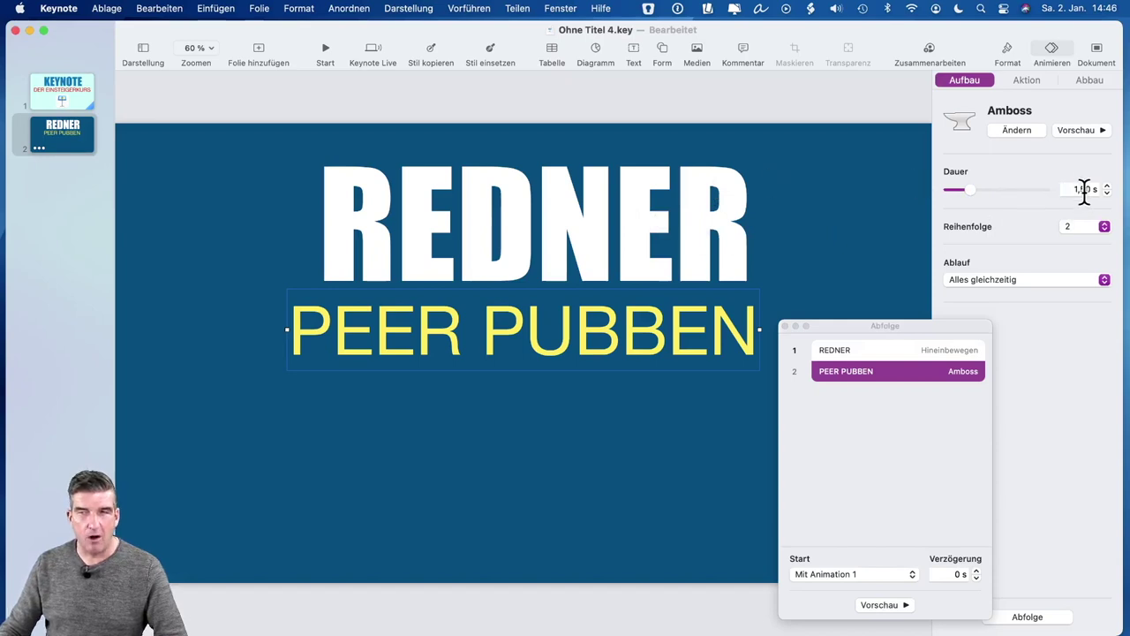
click(512, 231)
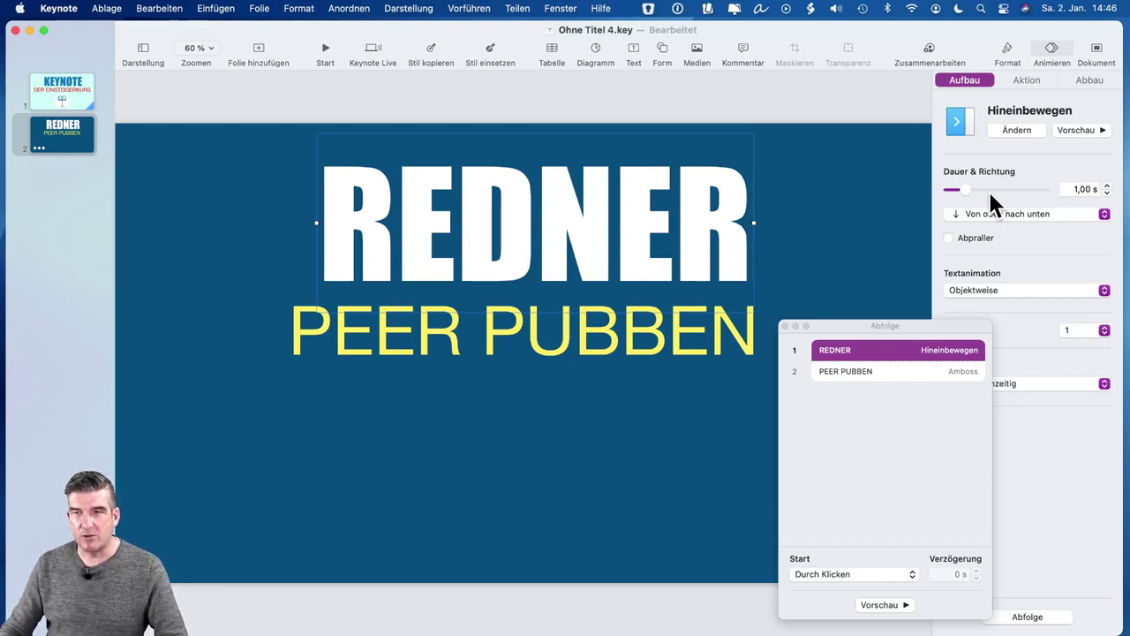
drag(966, 191, 974, 202)
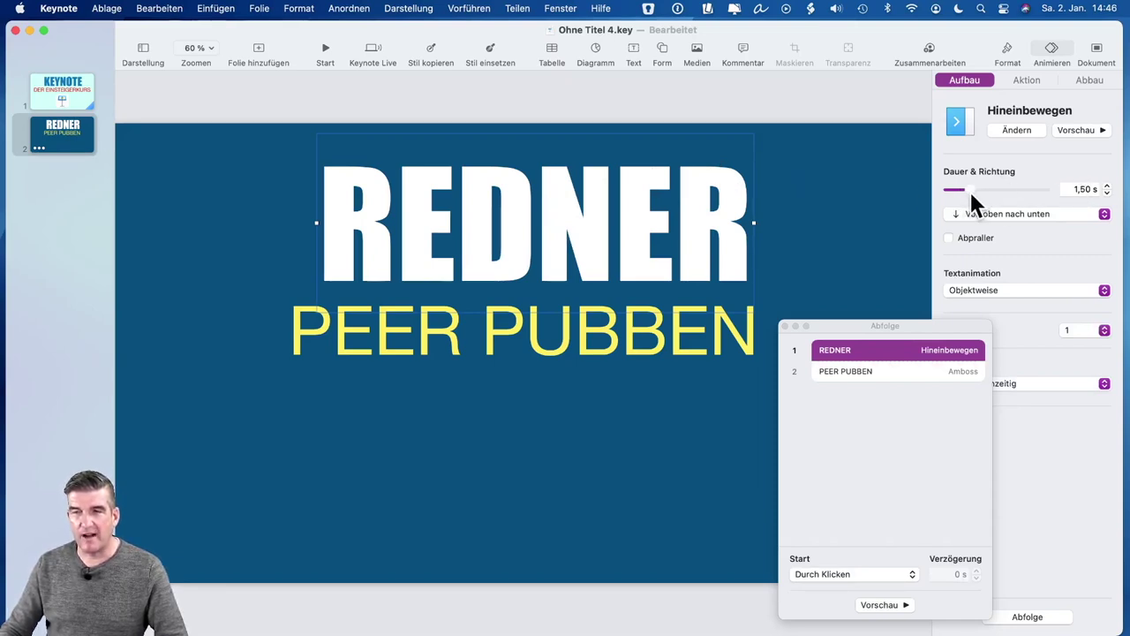
click(891, 606)
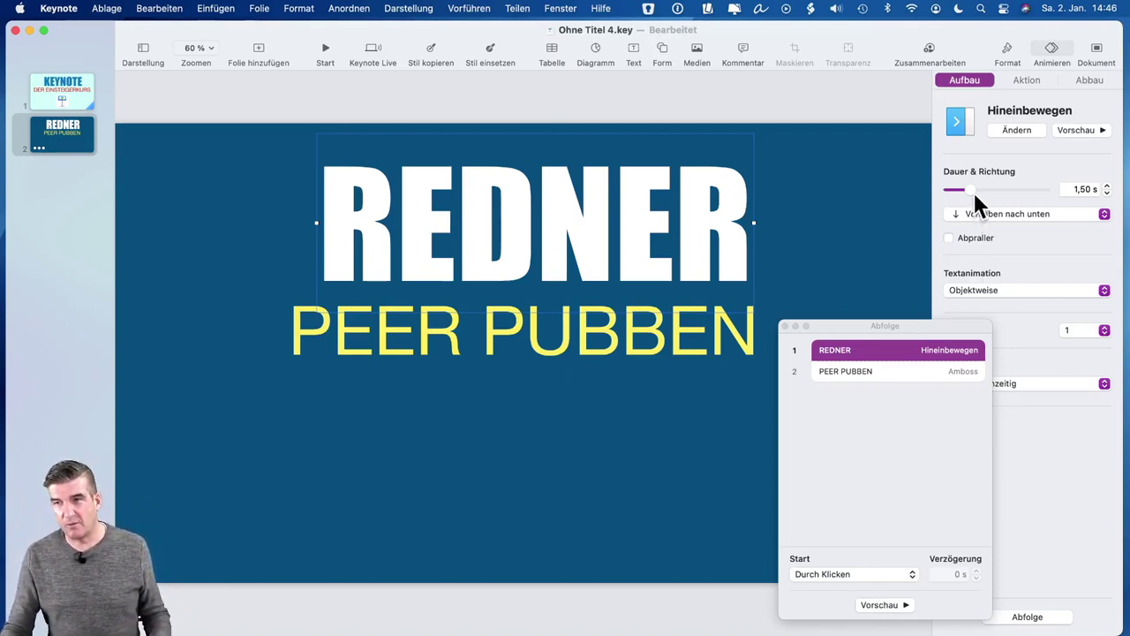
Step: Shorten REDNER's build to 0,40 s and give PEER PUBBEN's build a 0,10 s delay
drag(976, 196, 960, 196)
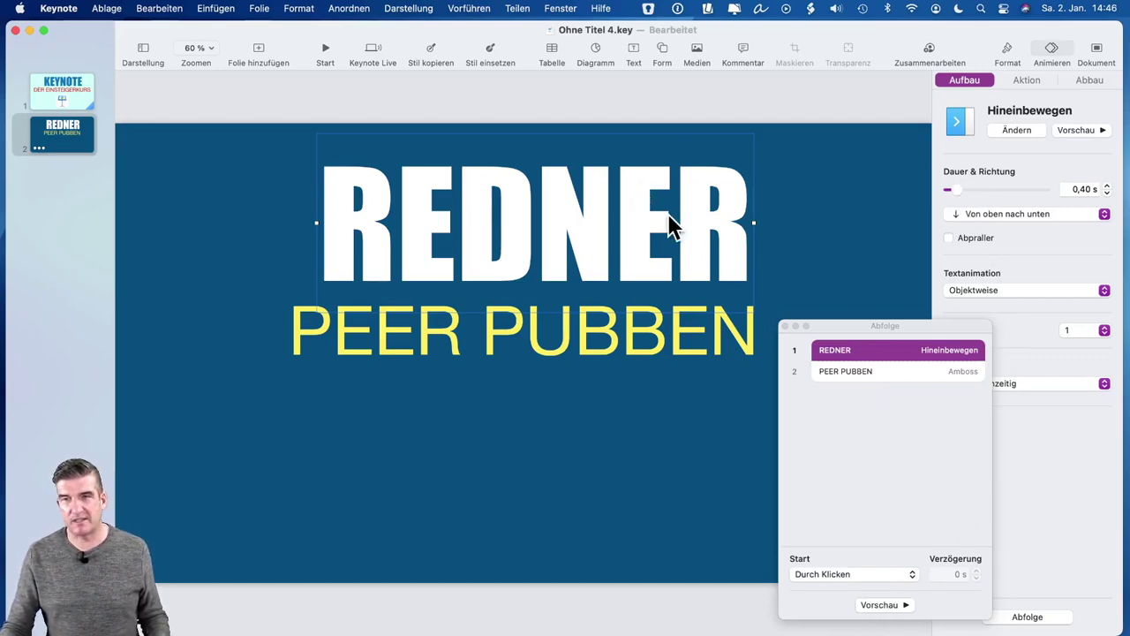
click(880, 606)
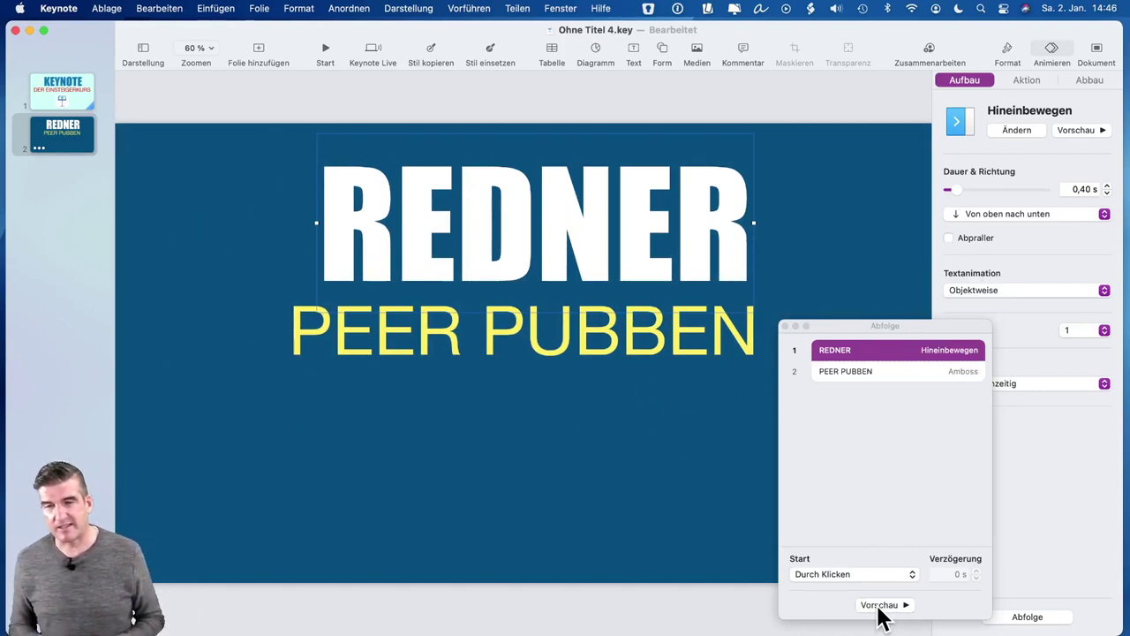
click(850, 371)
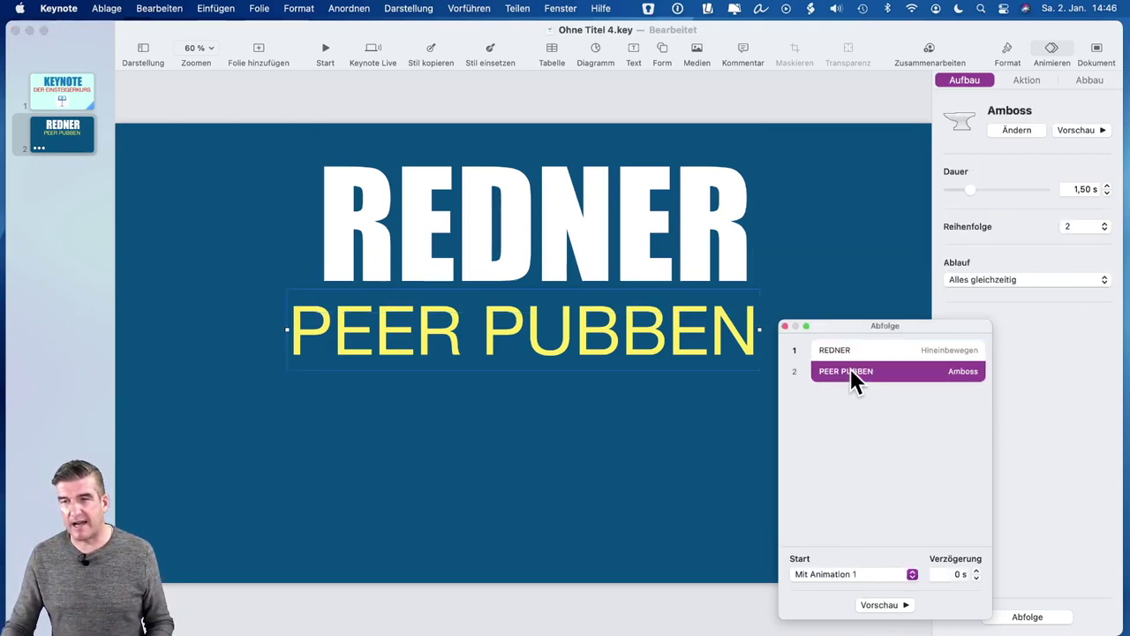
click(977, 569)
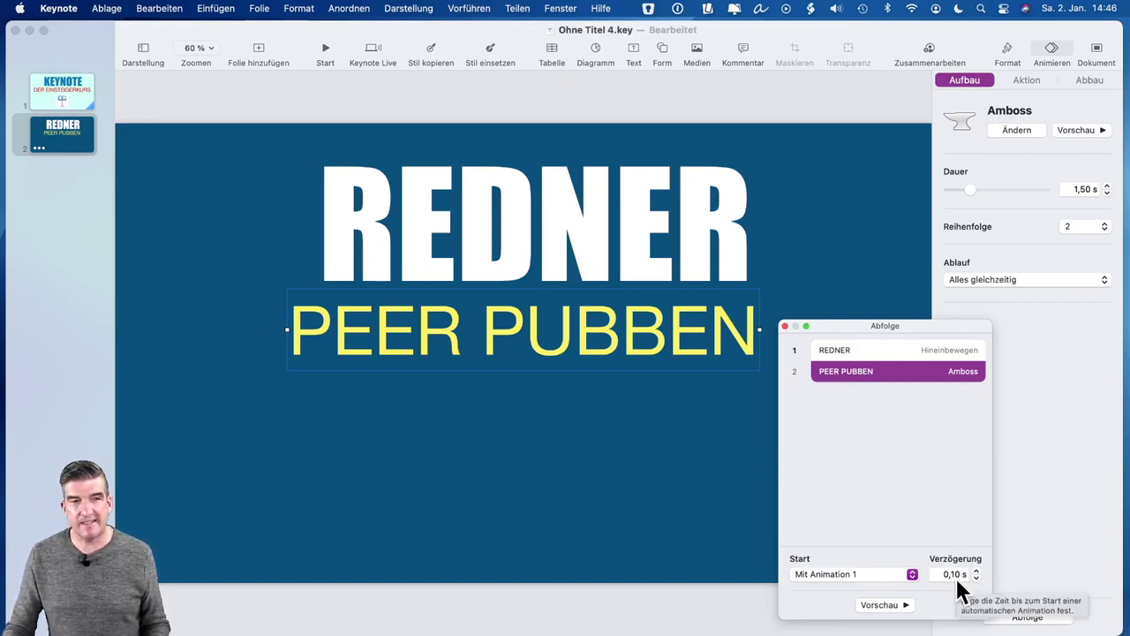
Step: Try PEER PUBBEN's delay at 0,50 s and 0,30 s with previews, settling on 0,20 s
click(976, 570)
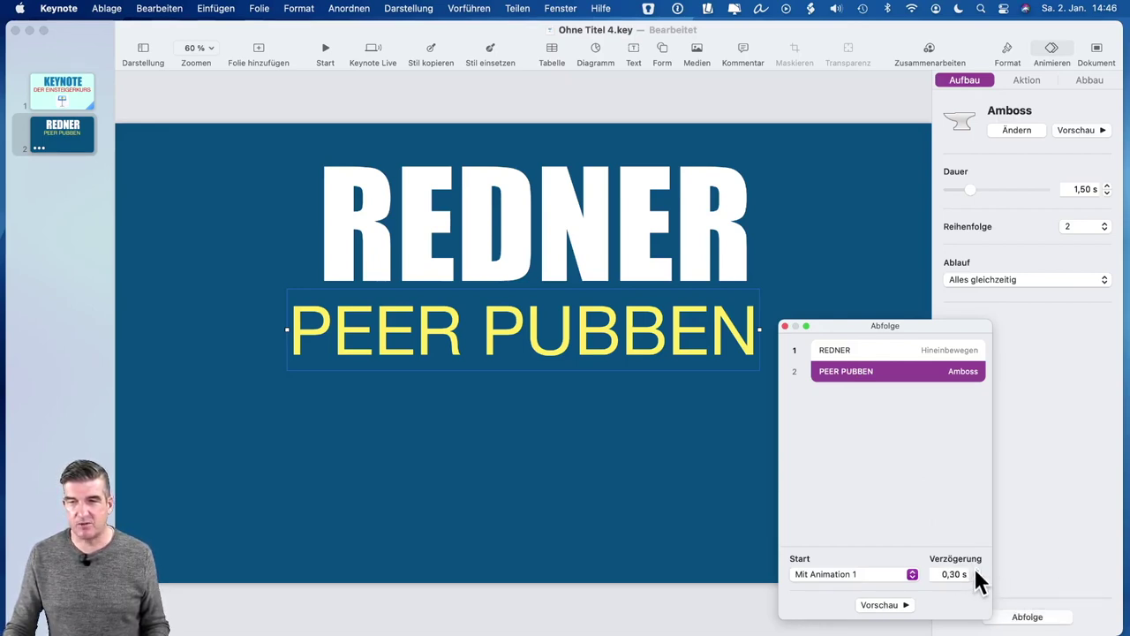
click(976, 569)
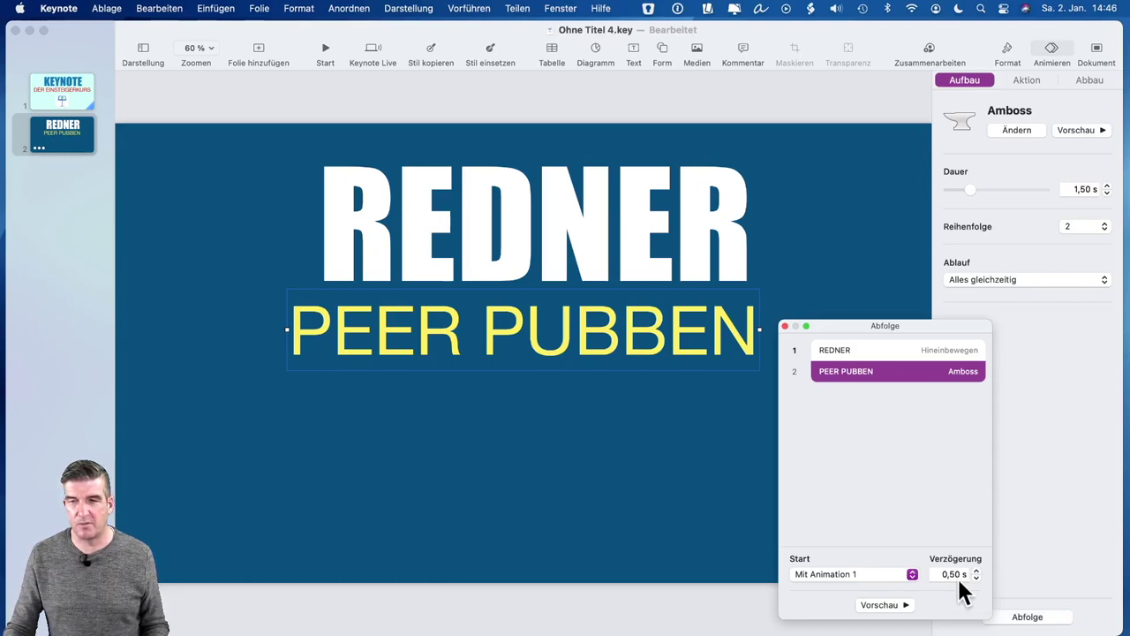
click(889, 606)
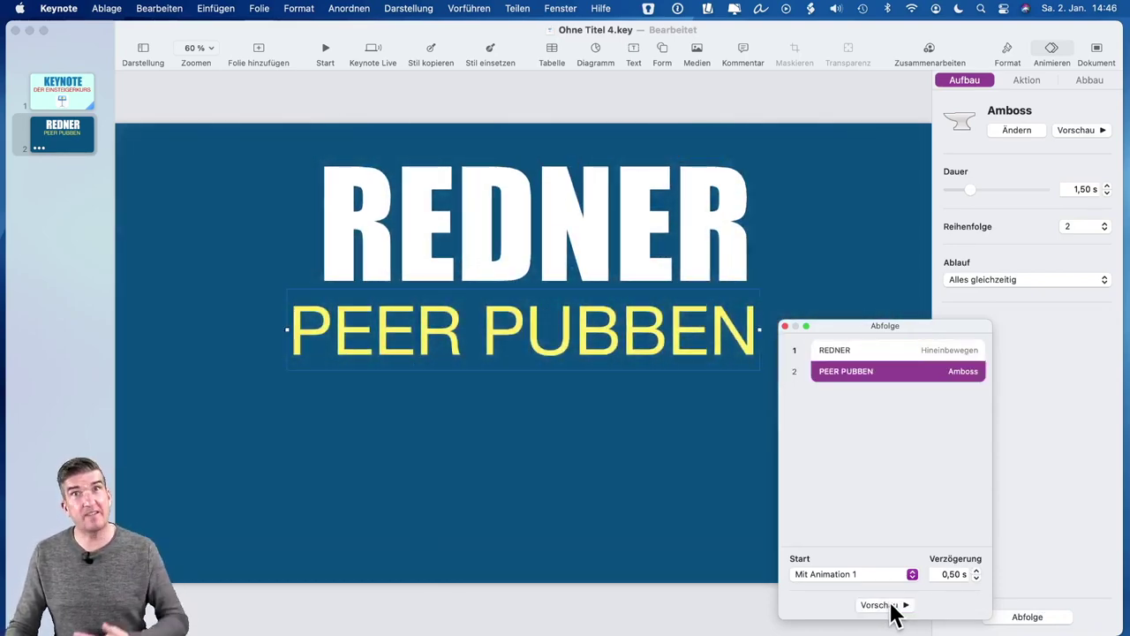
click(976, 577)
click(976, 578)
click(976, 577)
click(865, 606)
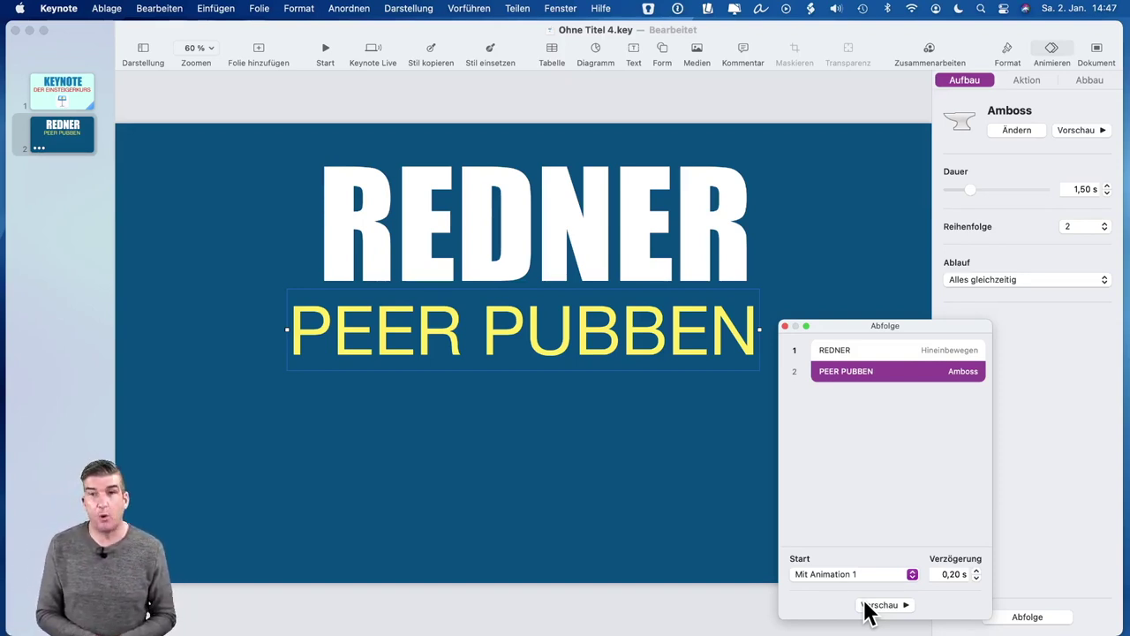
Step: Dismiss the Start menu, raise the Abfolge window, and select REDNER's build row
click(815, 574)
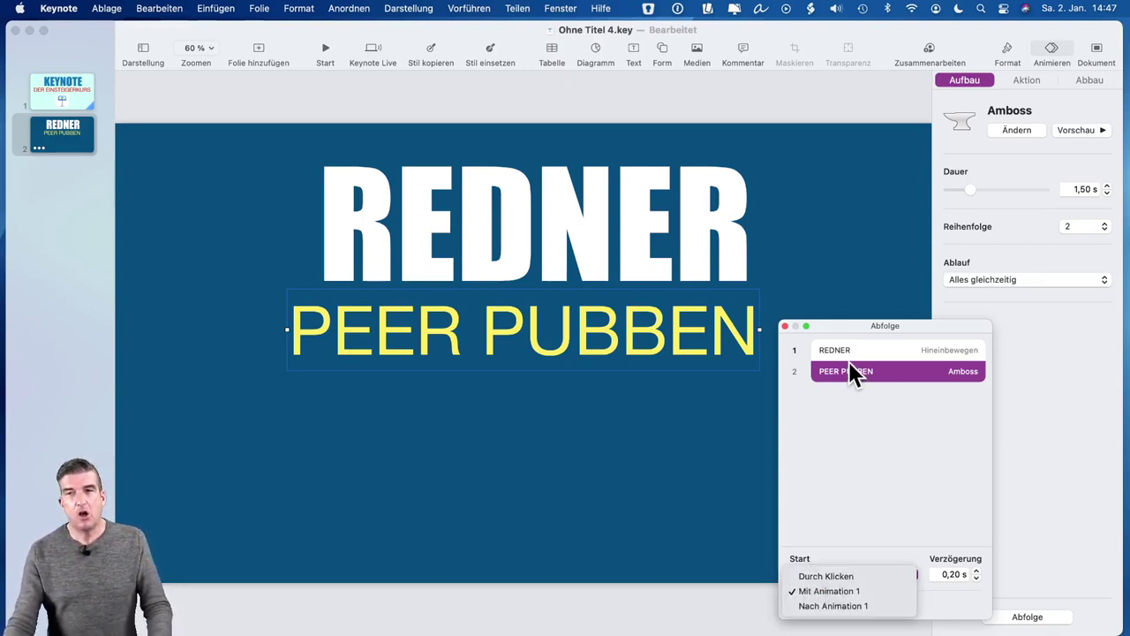
drag(844, 327, 851, 220)
click(854, 245)
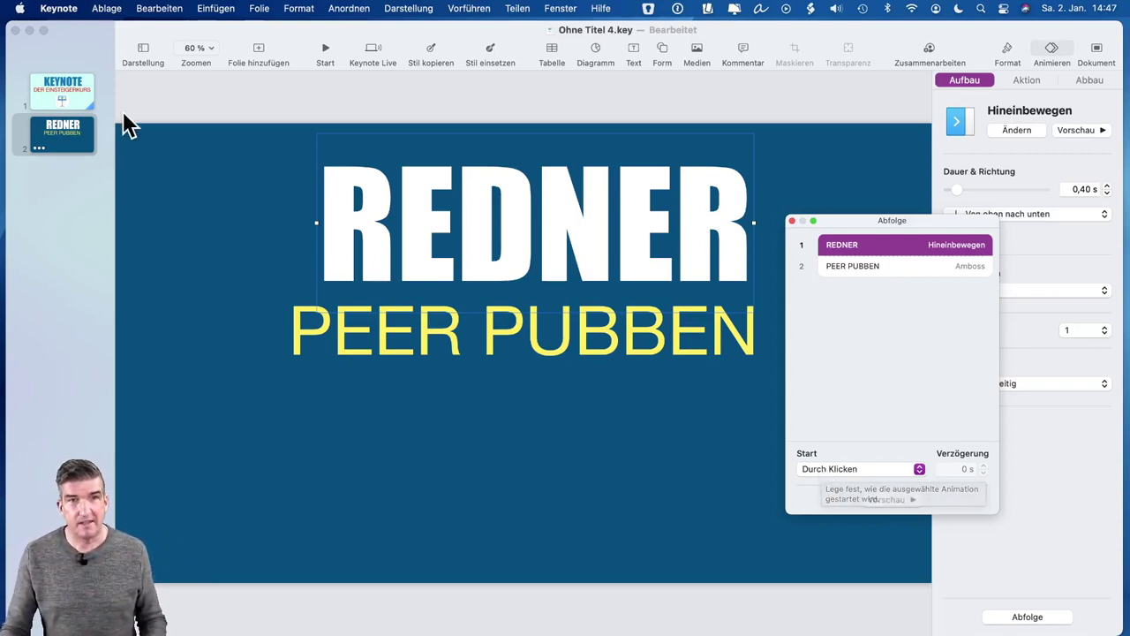
Step: Reselect slide 2 and set REDNER's build to start Nach Übergang
click(60, 78)
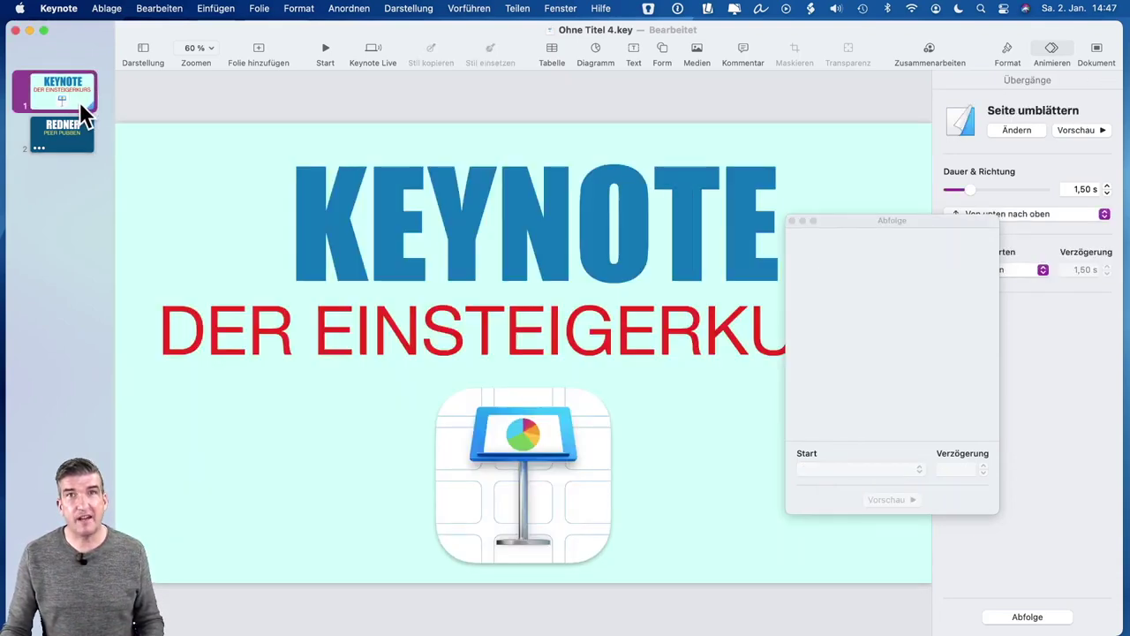
click(63, 131)
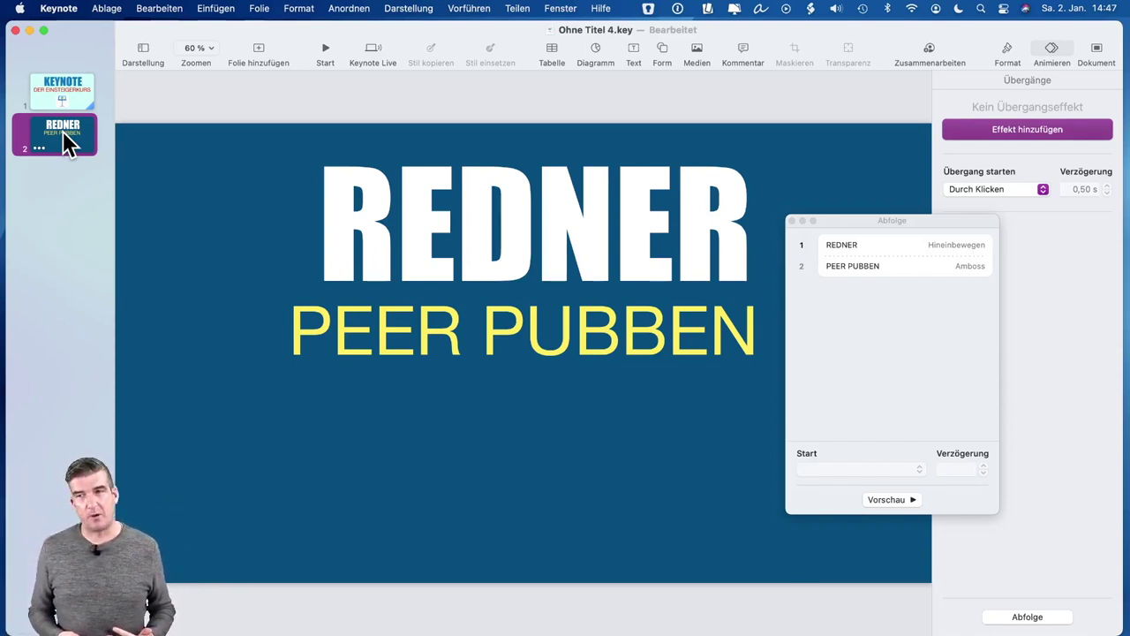
click(846, 246)
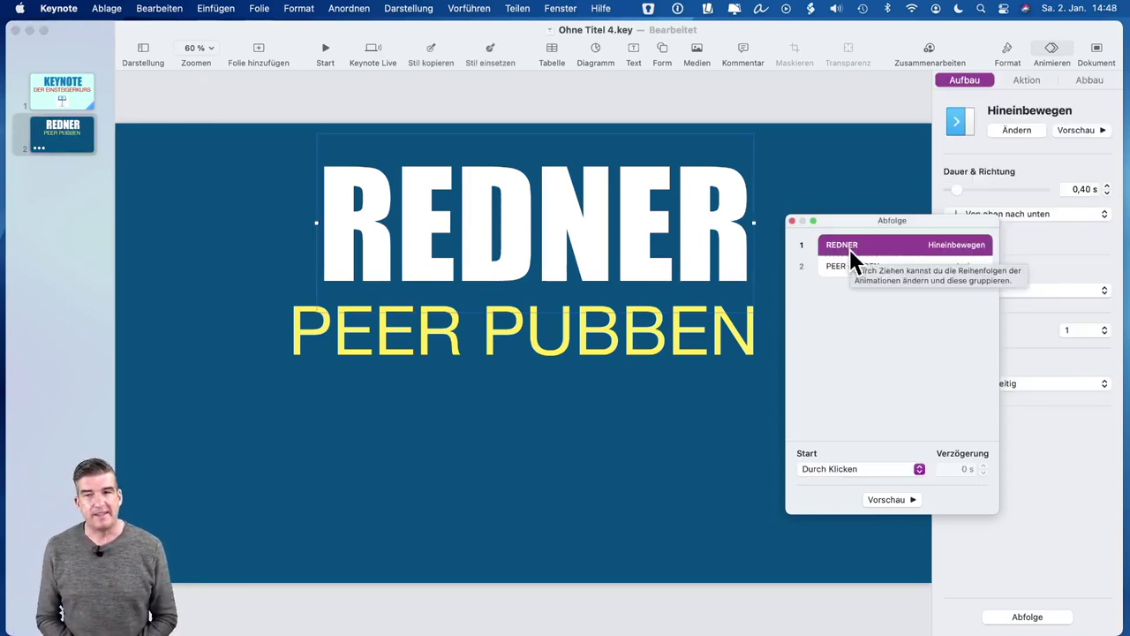
click(846, 468)
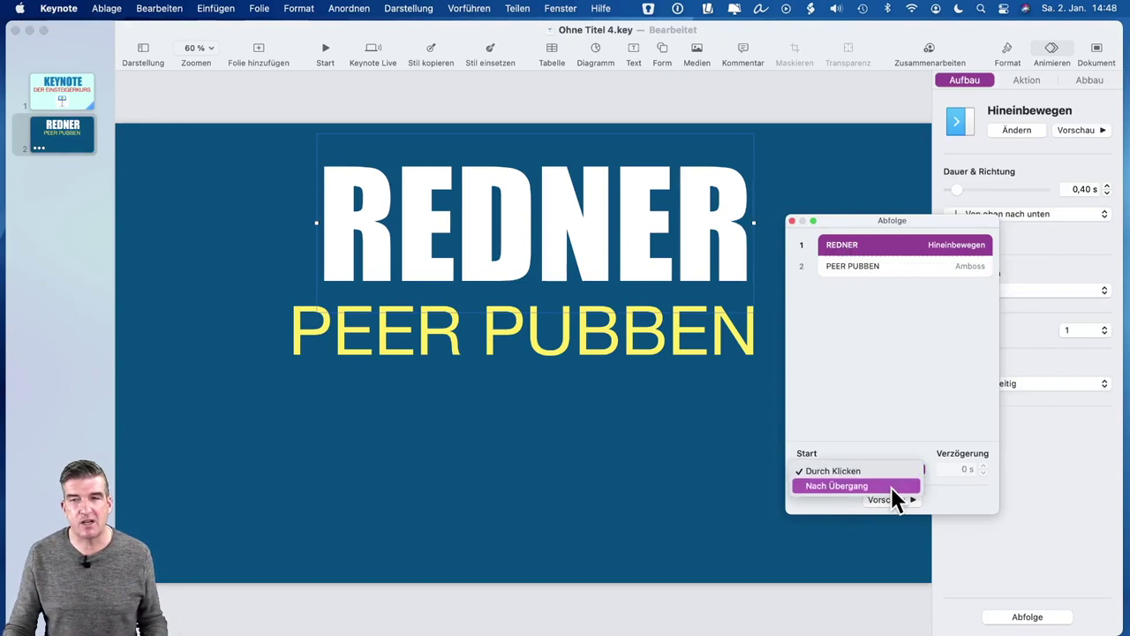
click(837, 485)
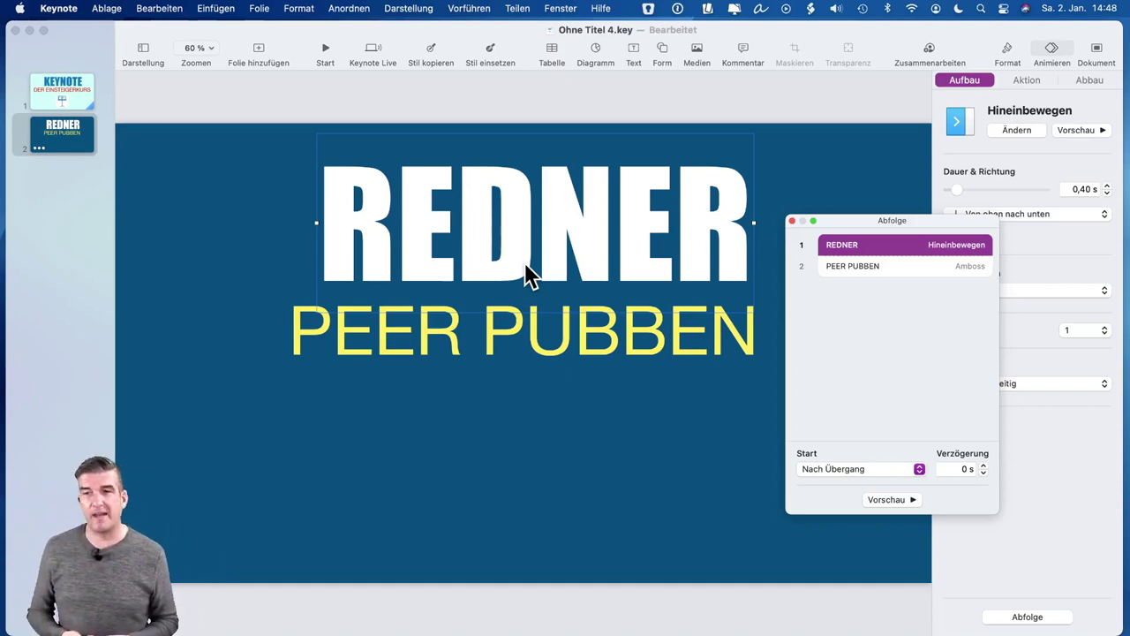
Step: Change PEER PUBBEN's 'Amboss' build Start from 'Nach Animation 1' to 'Durch Klicken', then show the KEYNOTE title slide
click(854, 276)
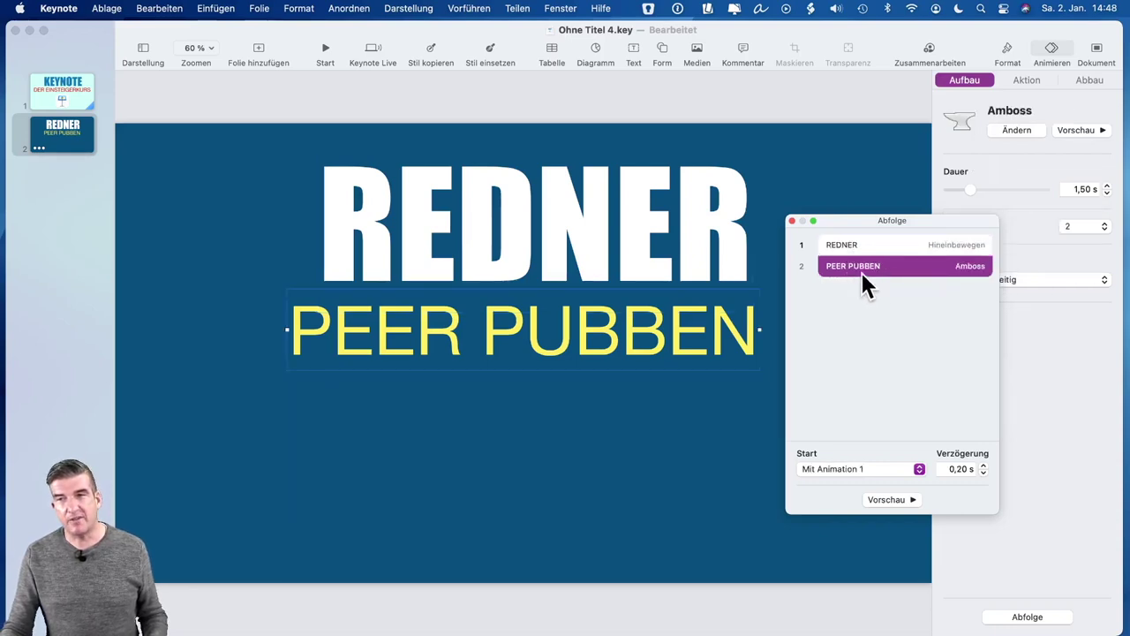
click(830, 468)
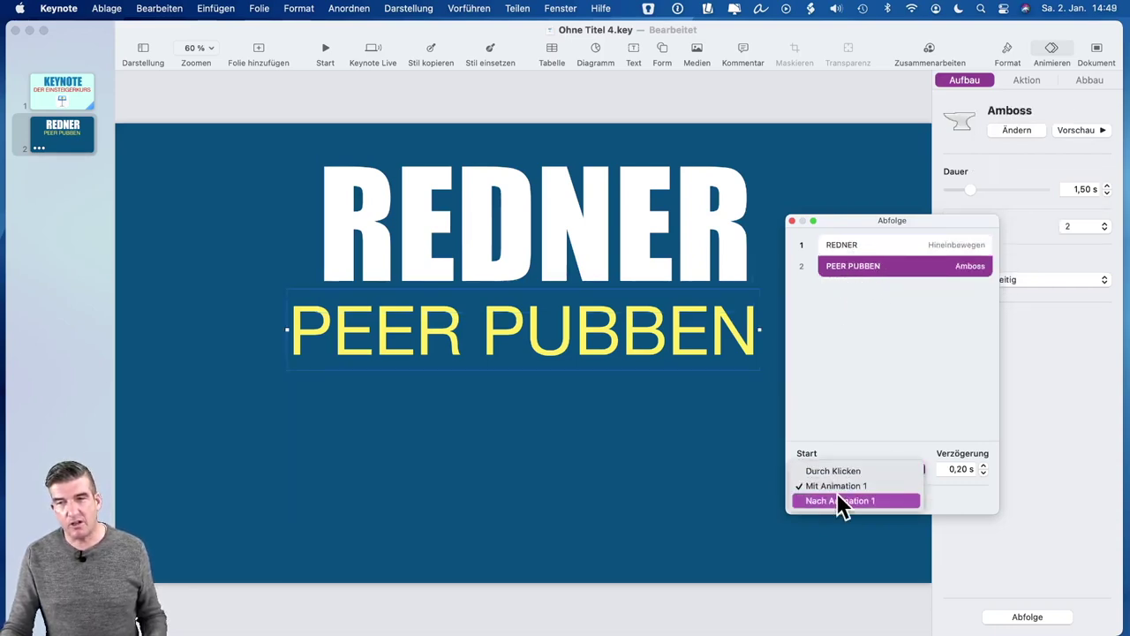
click(837, 500)
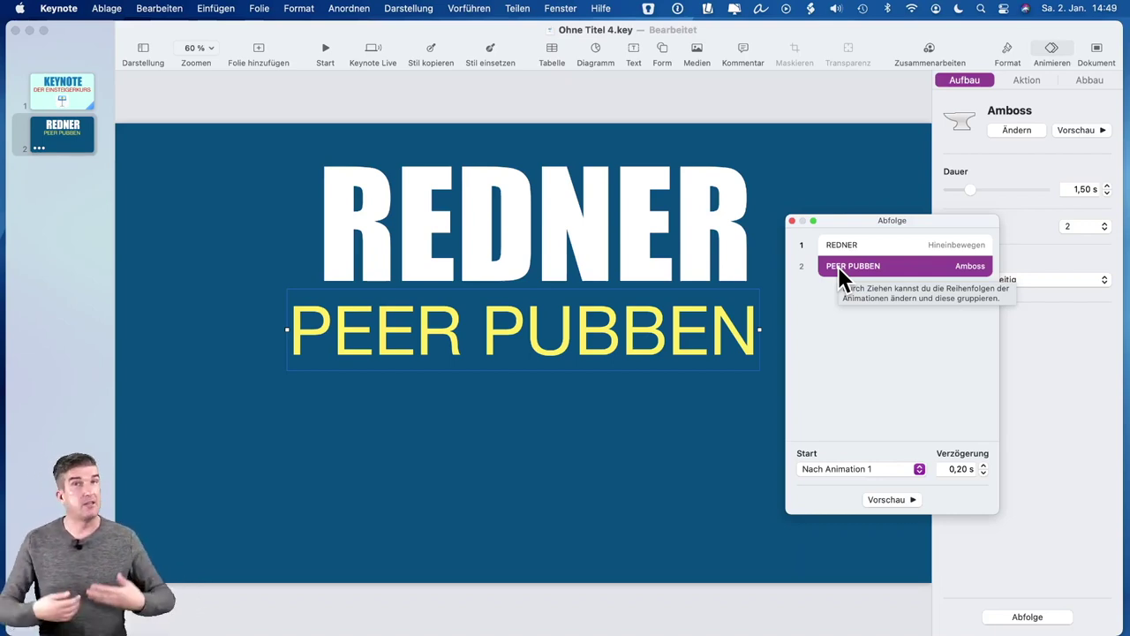
click(837, 469)
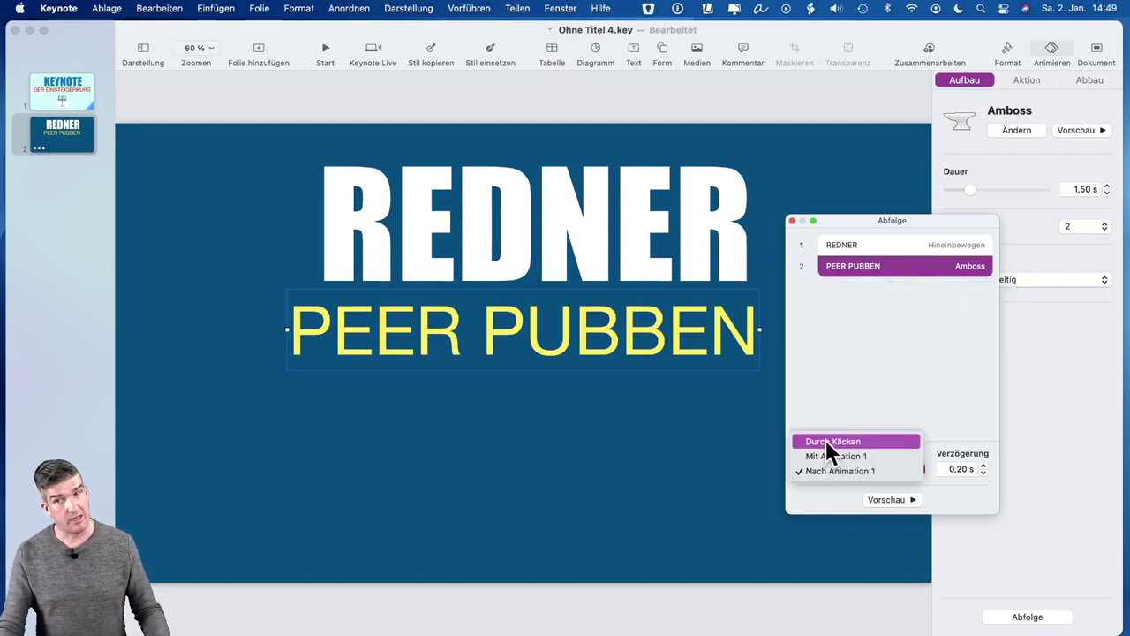
click(836, 380)
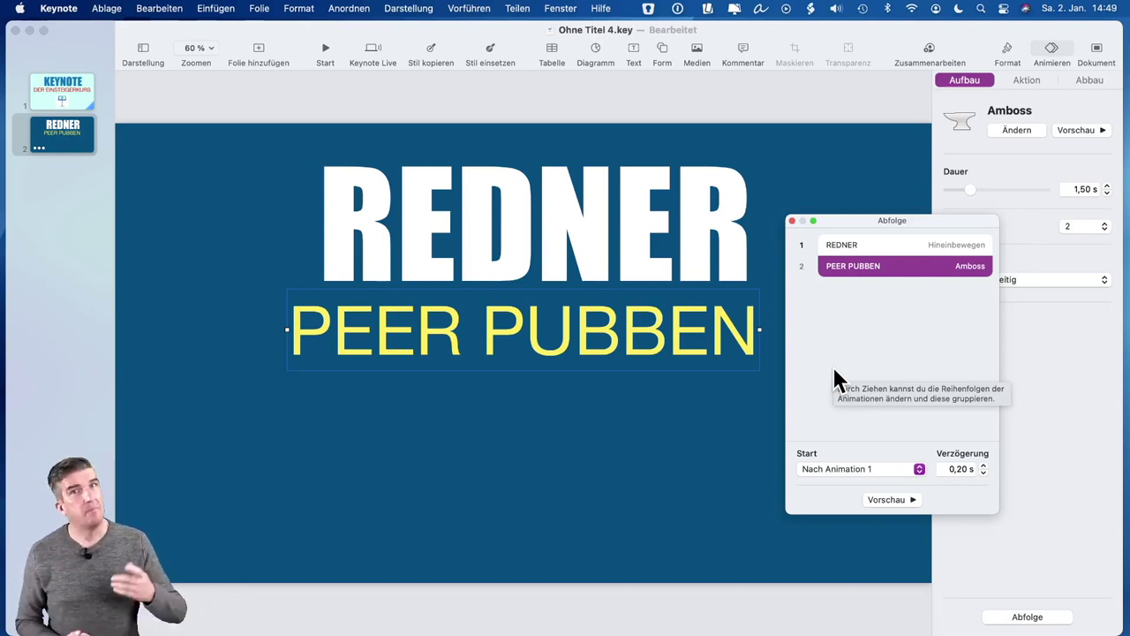
click(858, 469)
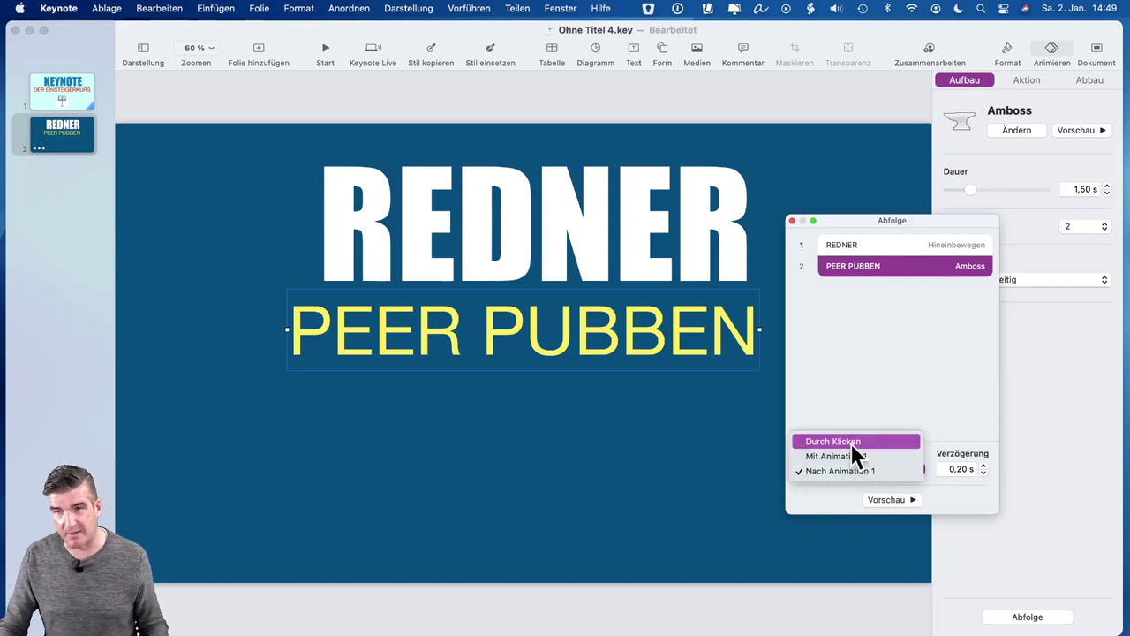
click(851, 442)
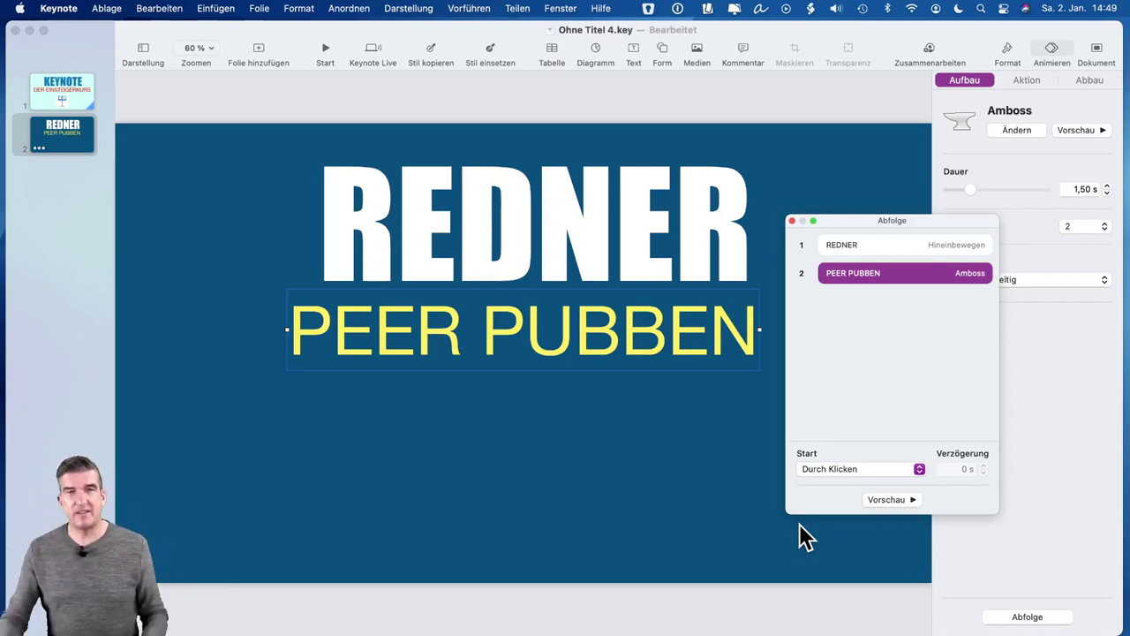
click(60, 79)
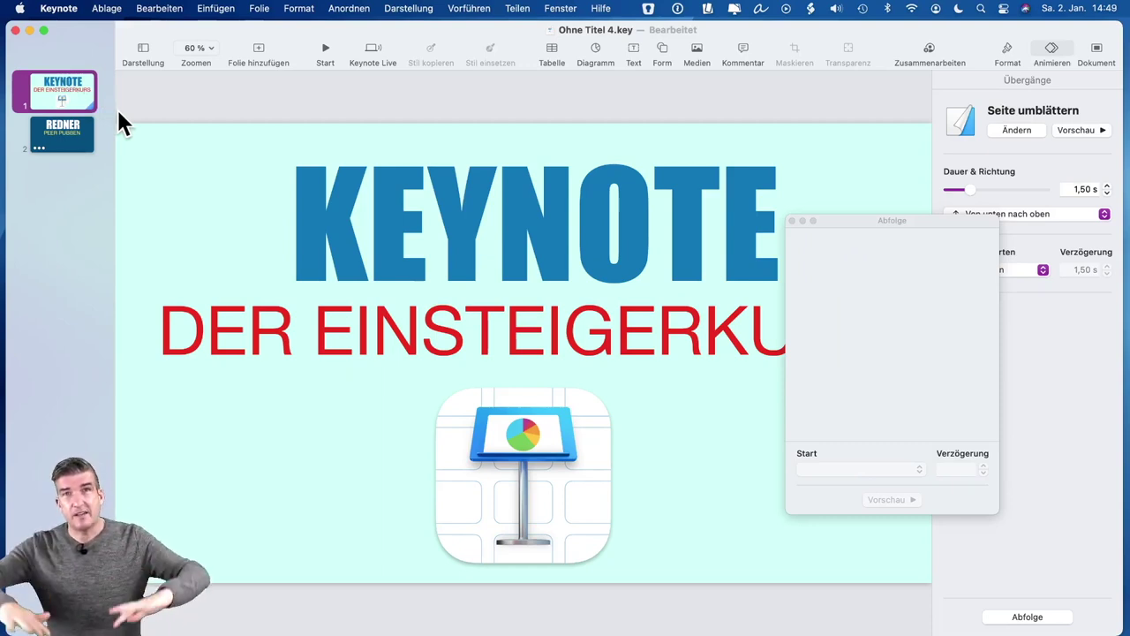
Step: Play the slideshow from the title slide, advance to REDNER, trigger PEER PUBBEN's build, then exit
click(69, 134)
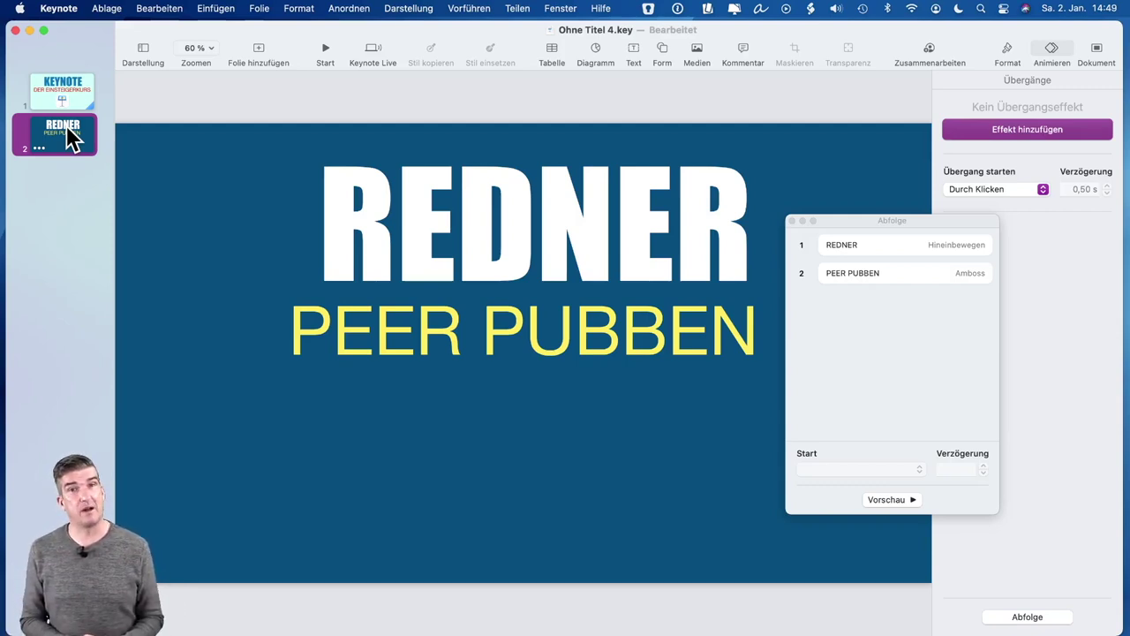
click(70, 89)
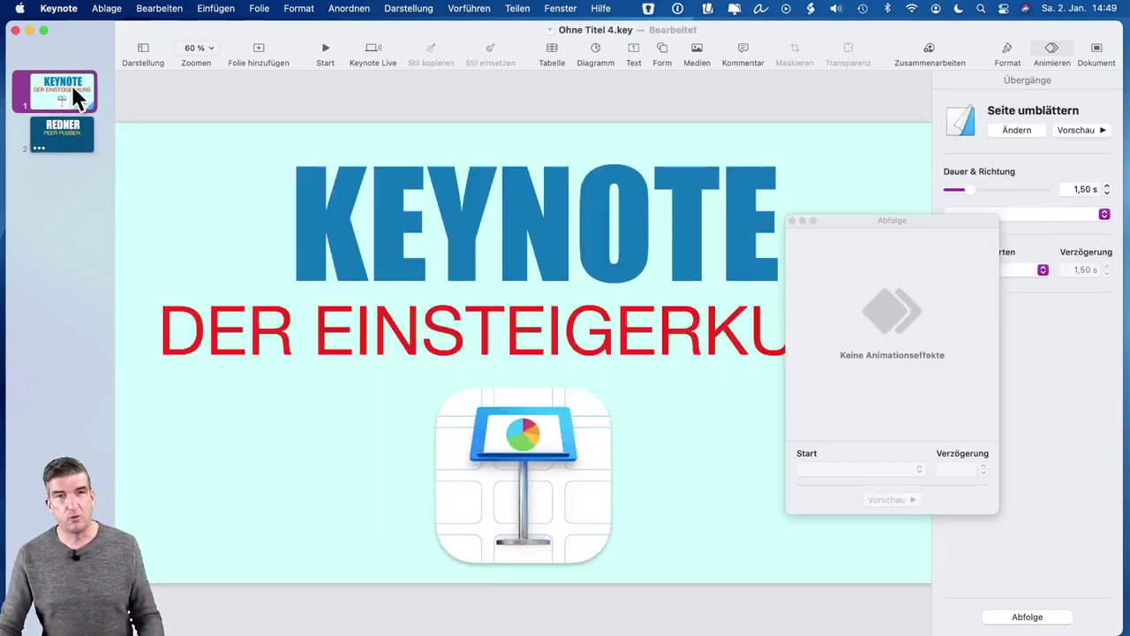
click(325, 50)
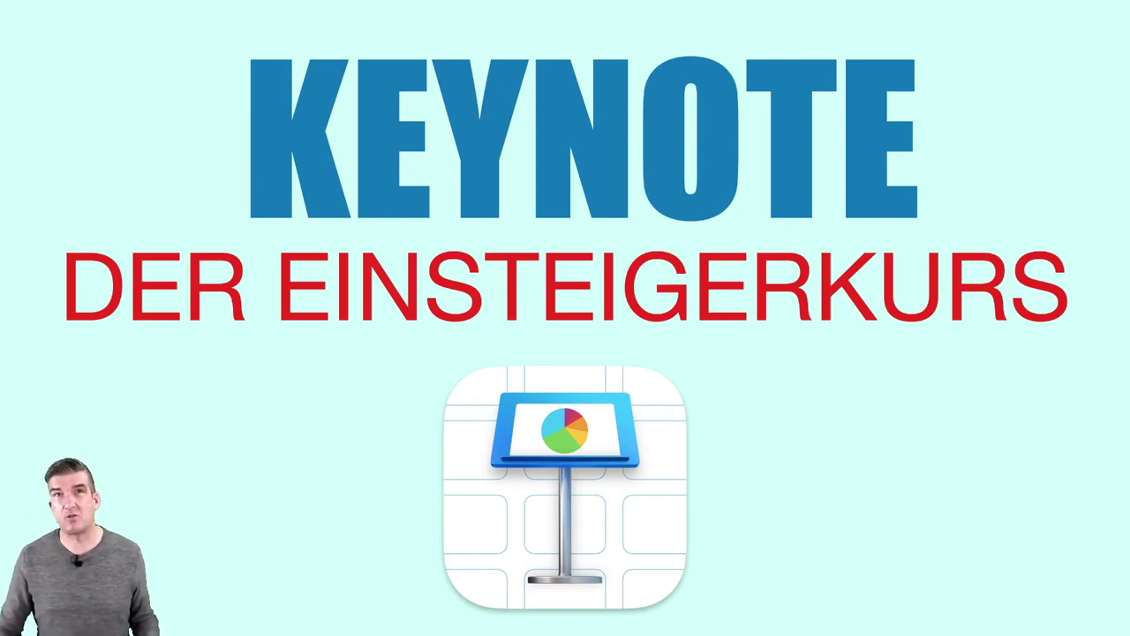
key(Right)
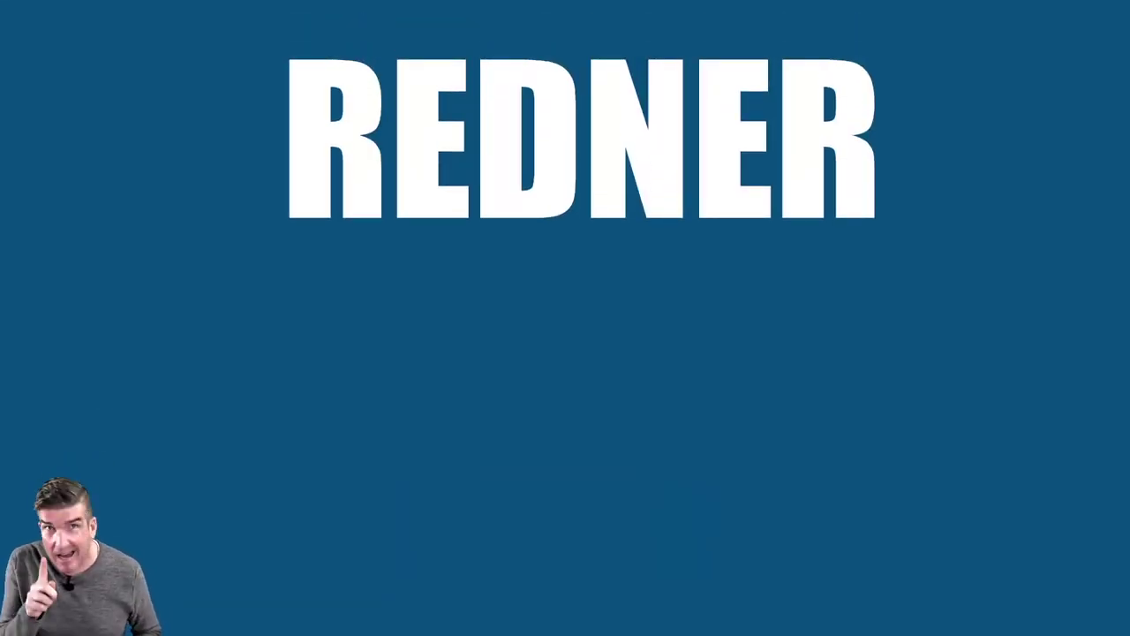
key(space)
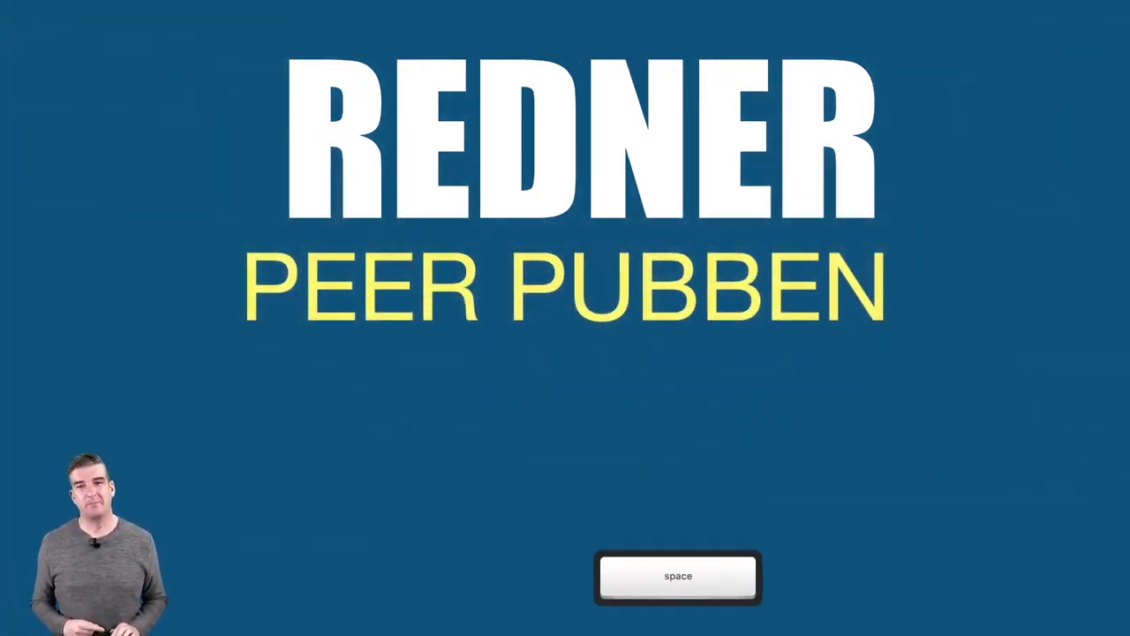
key(Escape)
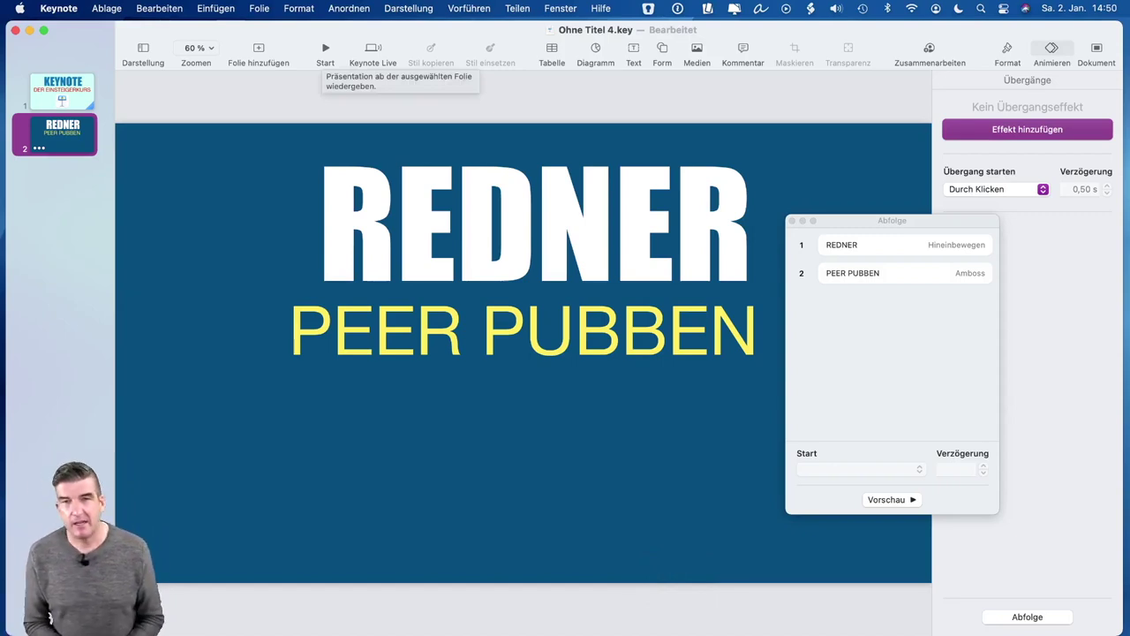
Step: Set PEER PUBBEN's 'Amboss' build Start to 'Mit Animation 1' and return to the KEYNOTE title slide
click(837, 270)
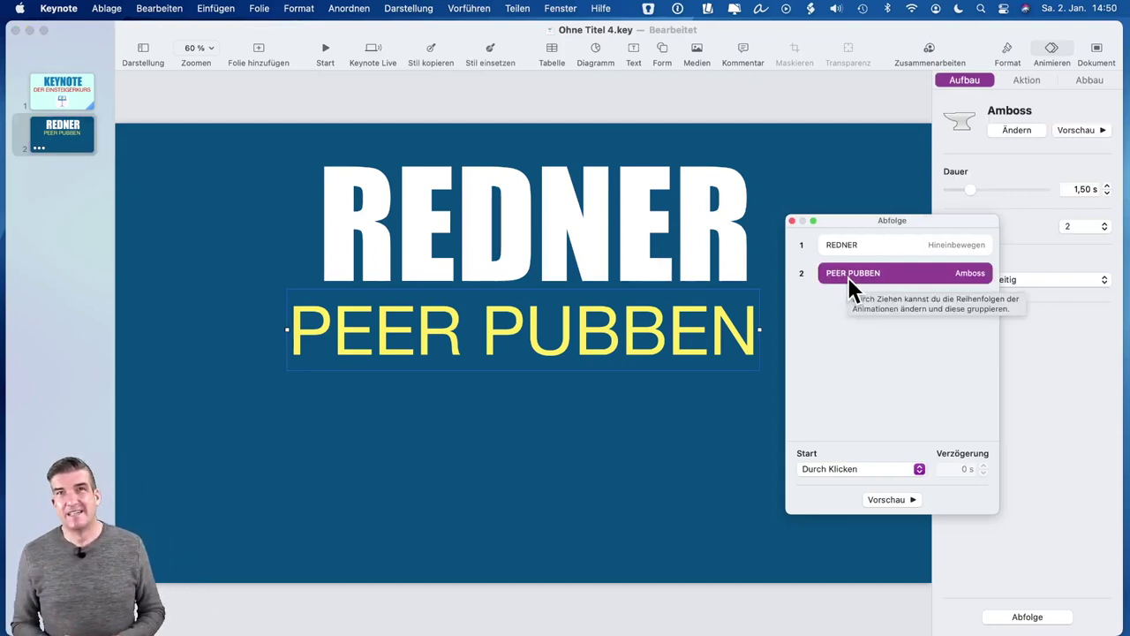
click(848, 469)
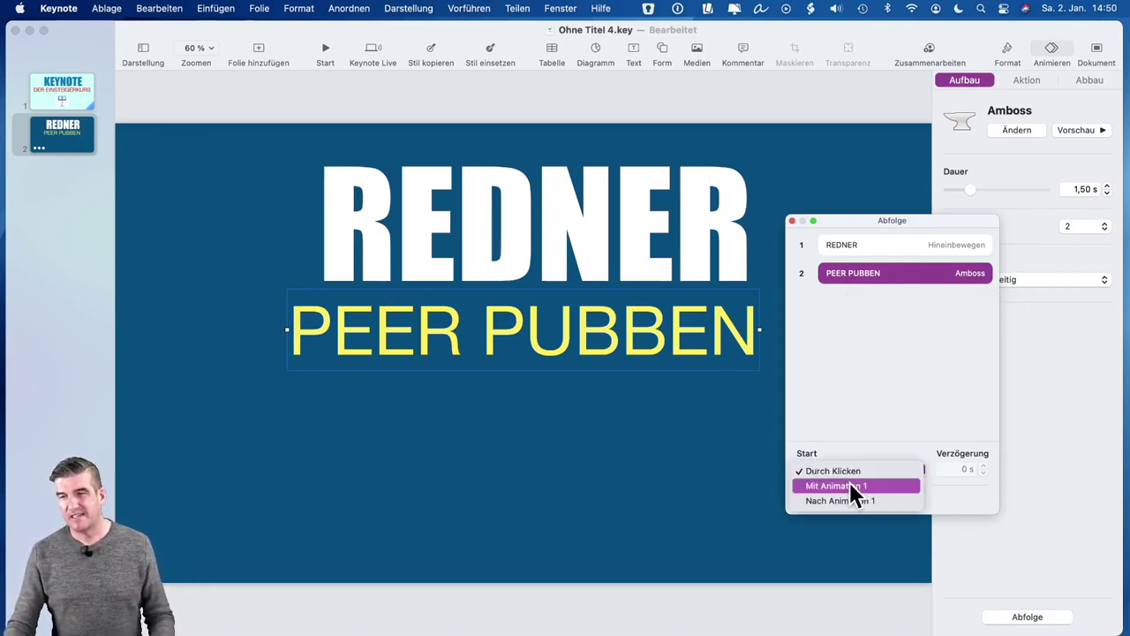
click(854, 485)
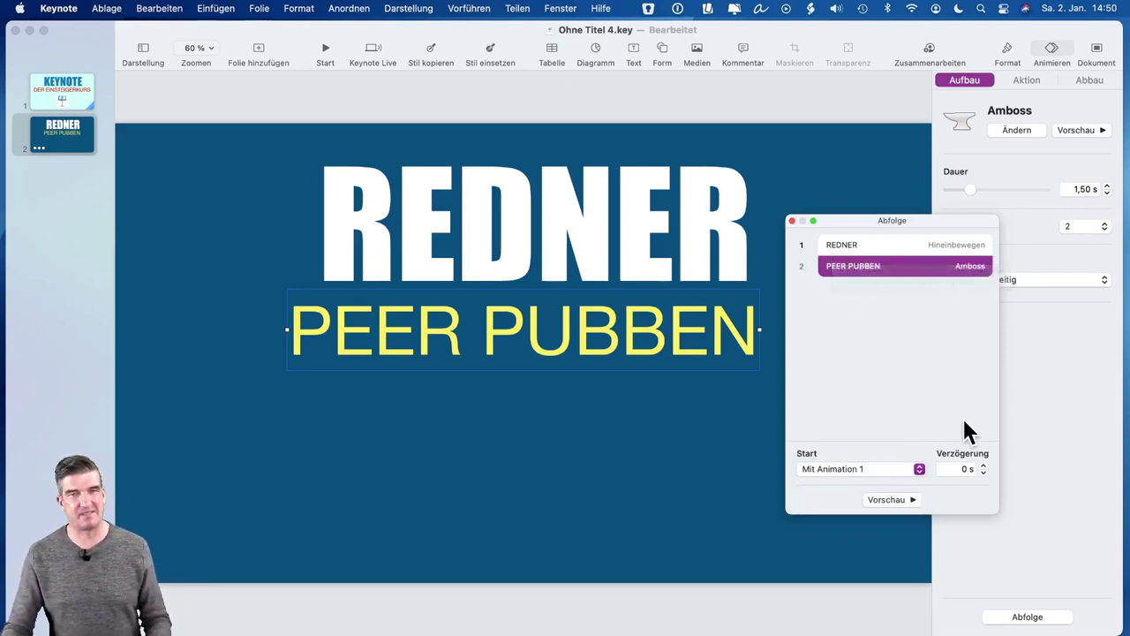
click(63, 81)
click(64, 81)
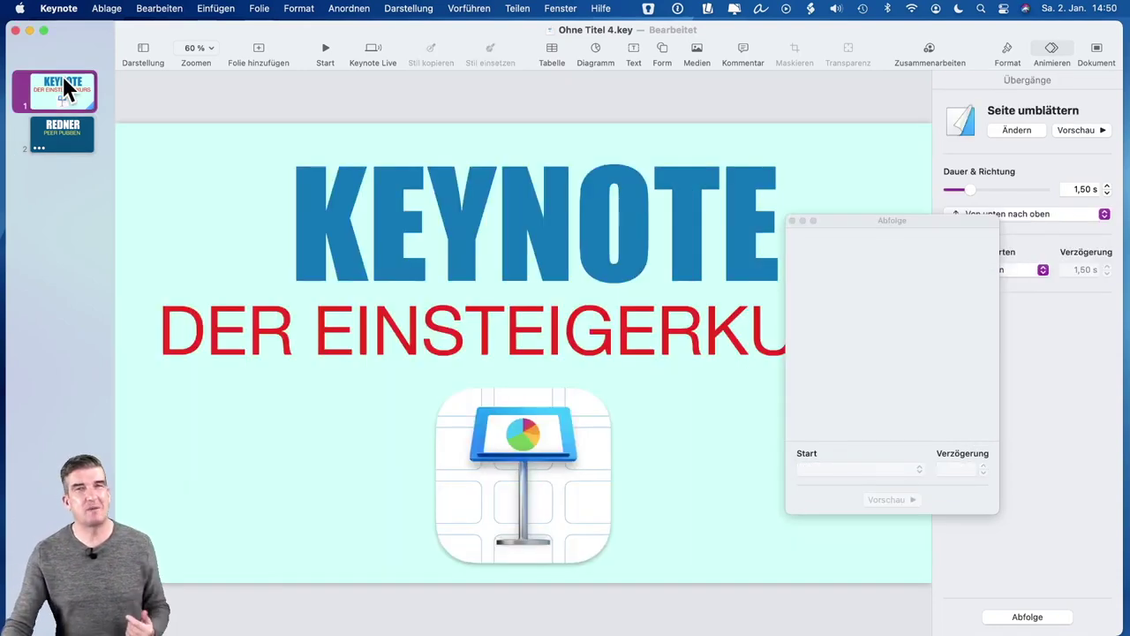
Step: Play from the KEYNOTE title slide and advance into REDNER with its page-curl transition
click(323, 49)
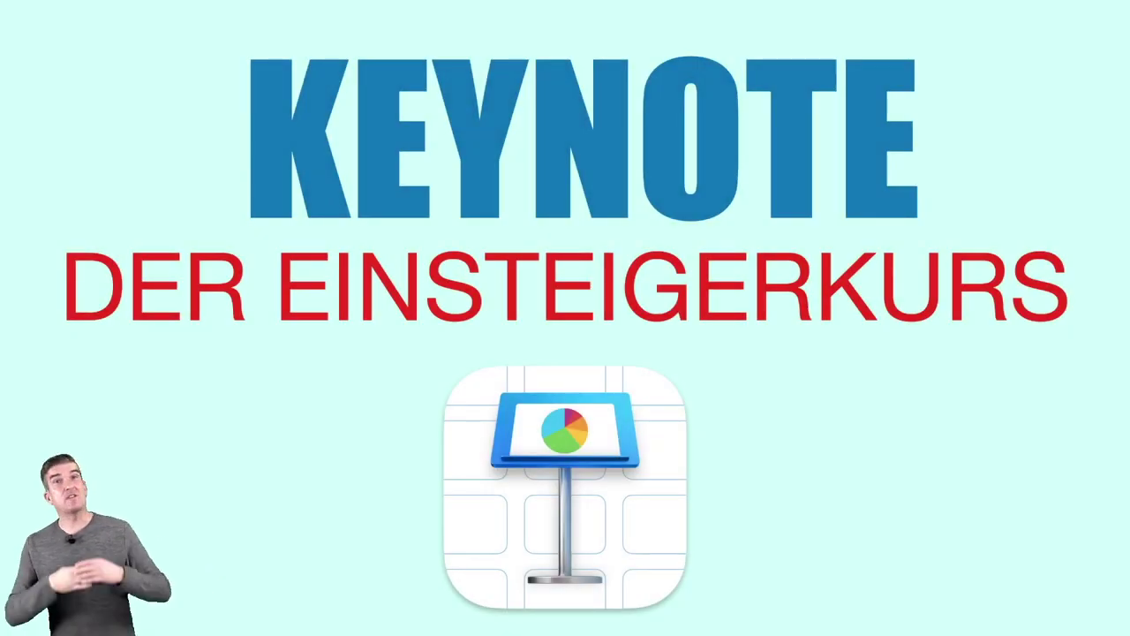
key(space)
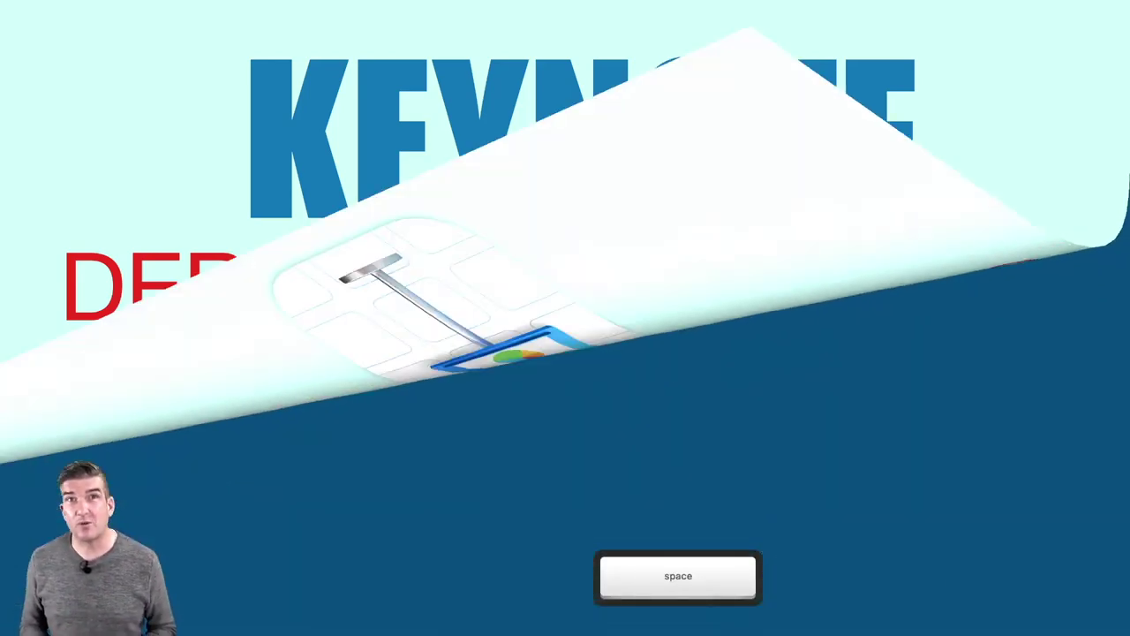